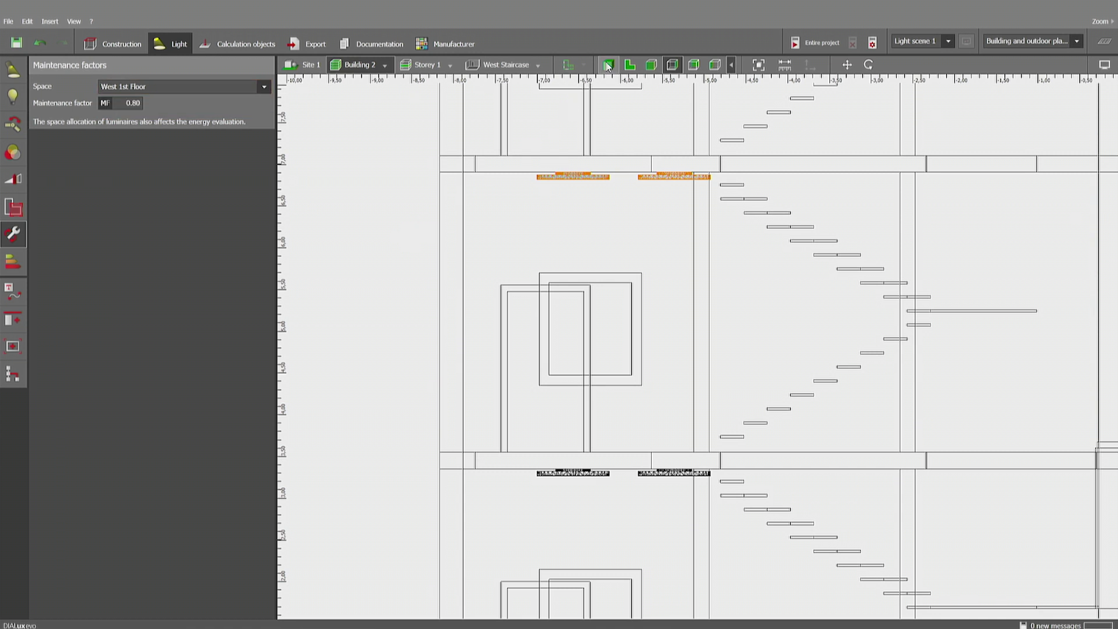
# Switch the garage to a 3D Storey 1 view, then start a new Outdoor and building planning project.
pyautogui.click(608, 65)
pyautogui.click(435, 68)
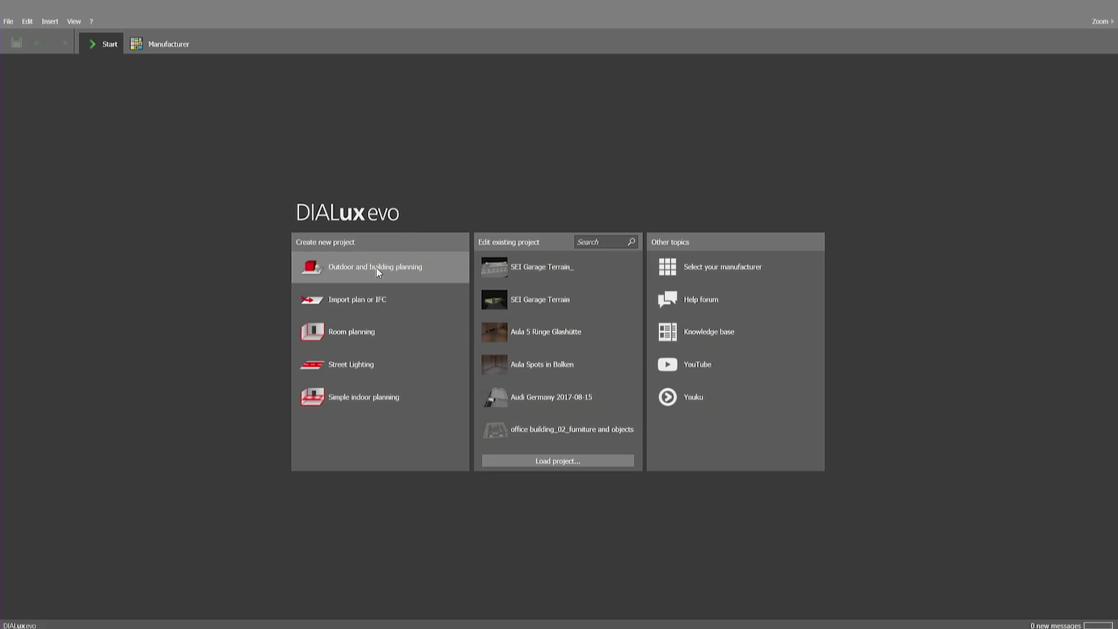
pyautogui.click(377, 269)
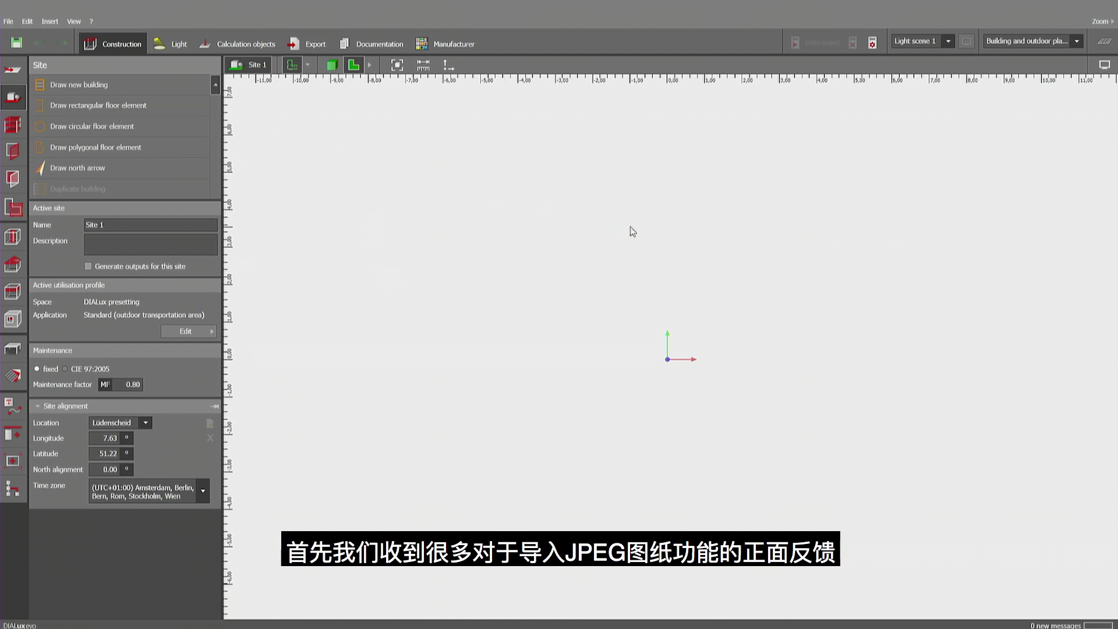
# Load Aula.dwg from the Complex Projects > Aula folder as the site's plan.
pyautogui.moveTo(645, 219); pyautogui.dragTo(548, 261, button='middle')
pyautogui.click(12, 70)
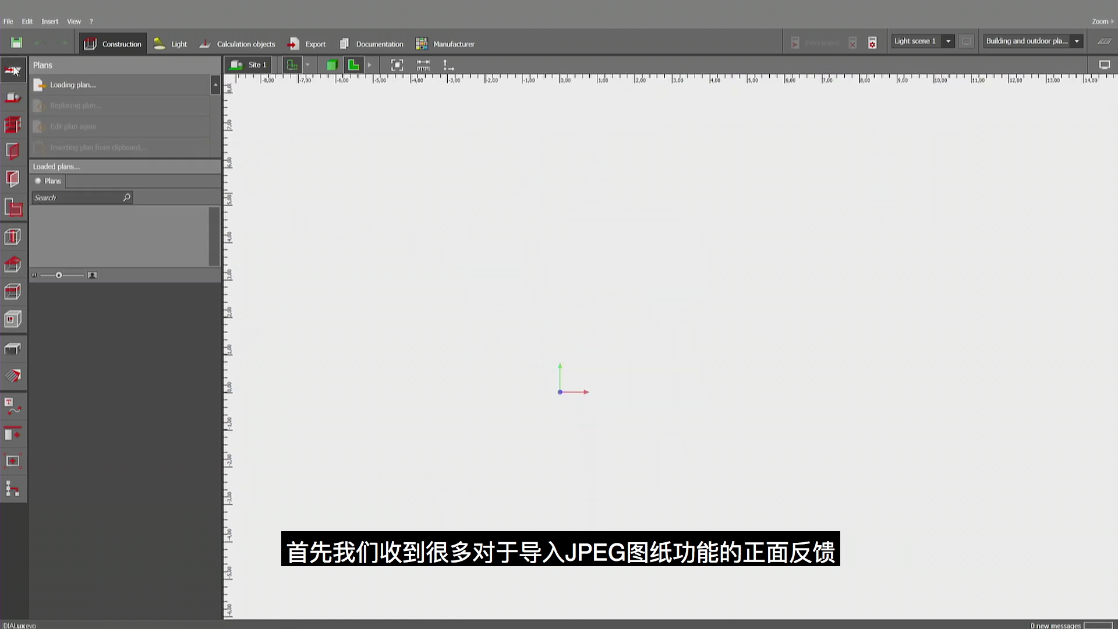
pyautogui.click(88, 85)
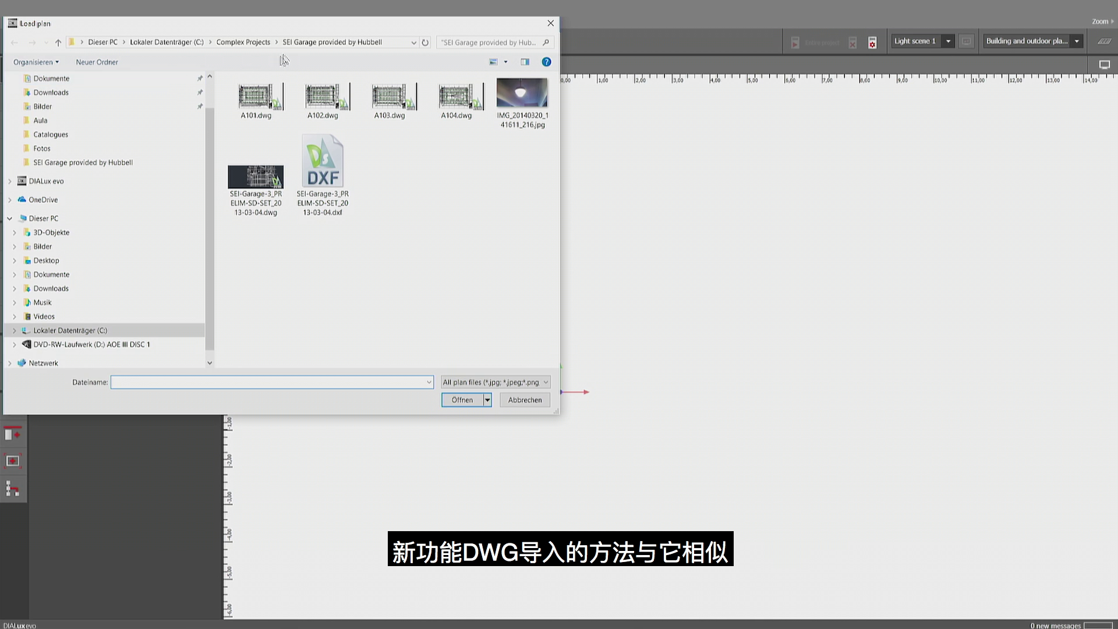
pyautogui.click(242, 42)
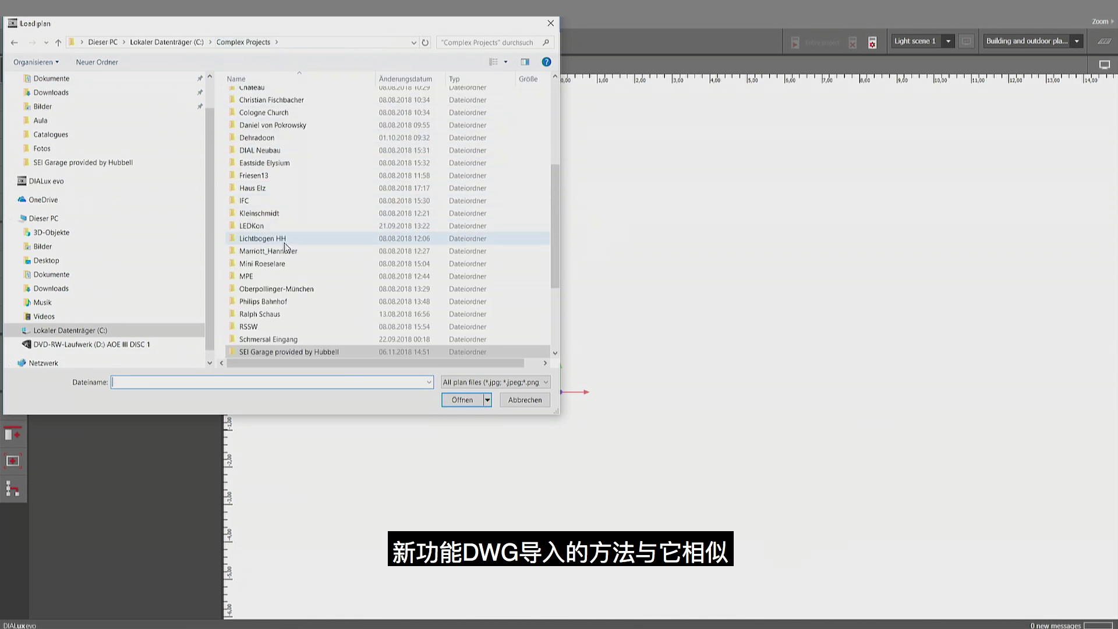
pyautogui.scroll(4, 282, 178)
pyautogui.doubleClick(263, 198)
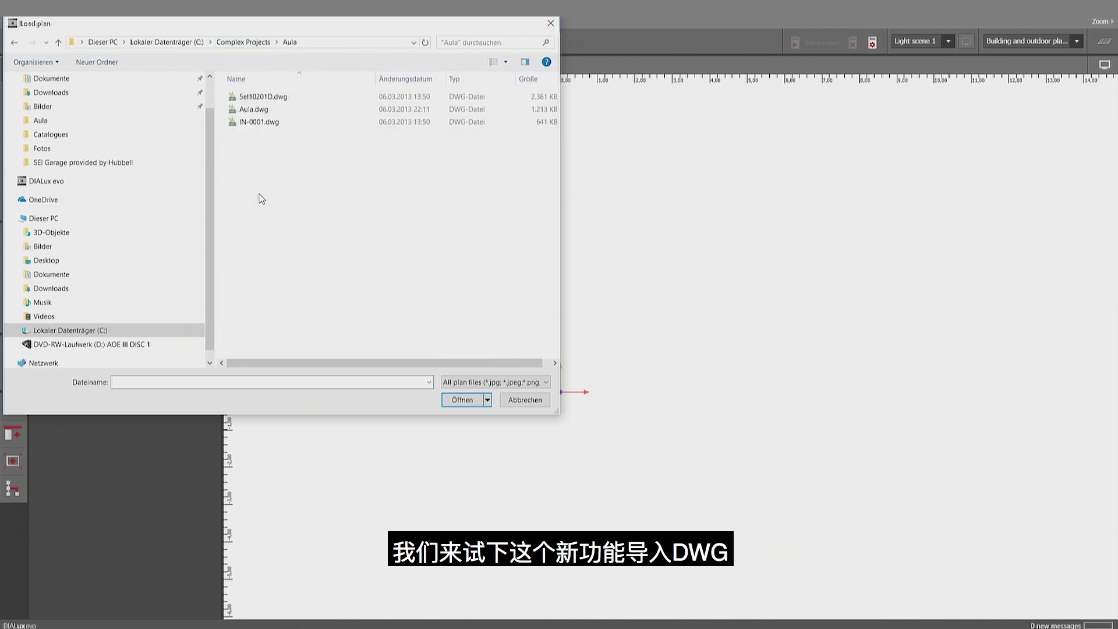
pyautogui.doubleClick(267, 108)
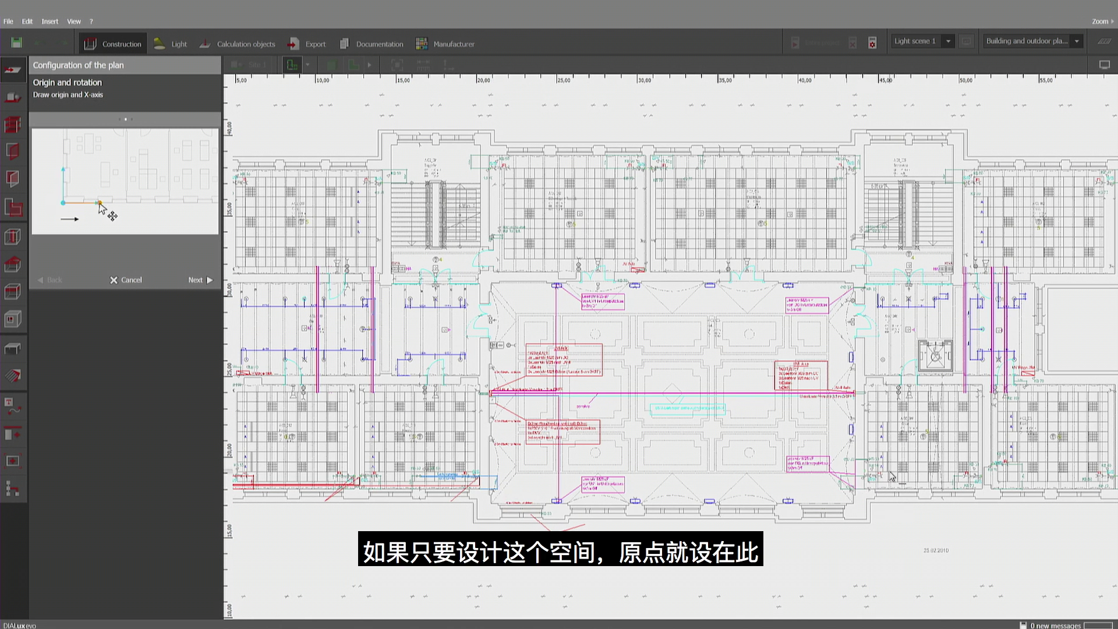
# Set the plan origin at the room corner and point the X-axis to the next corner along the wall.
pyautogui.click(865, 488)
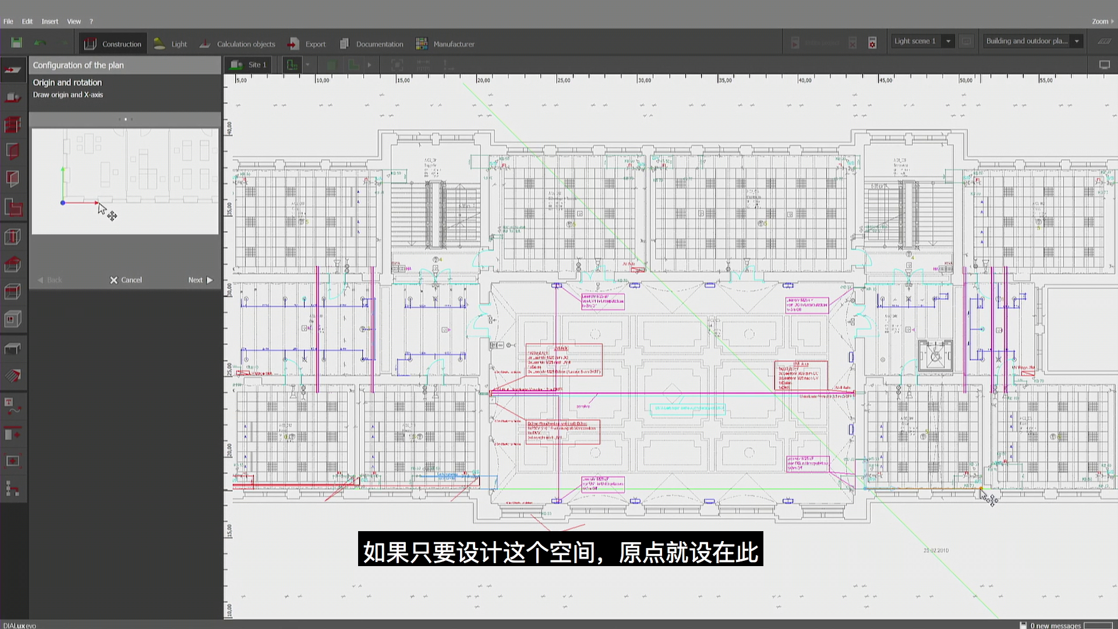
pyautogui.click(981, 488)
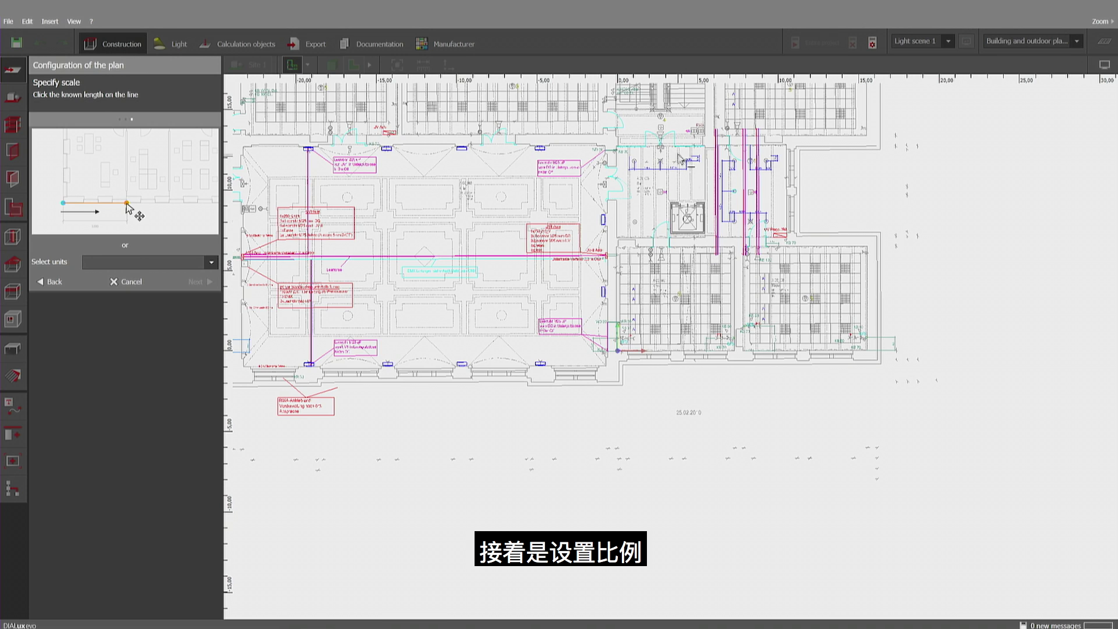
# Scale the plan by measuring the 1.62m dimension as 1.62 m, then finish configuration.
pyautogui.scroll(10, 679, 158)
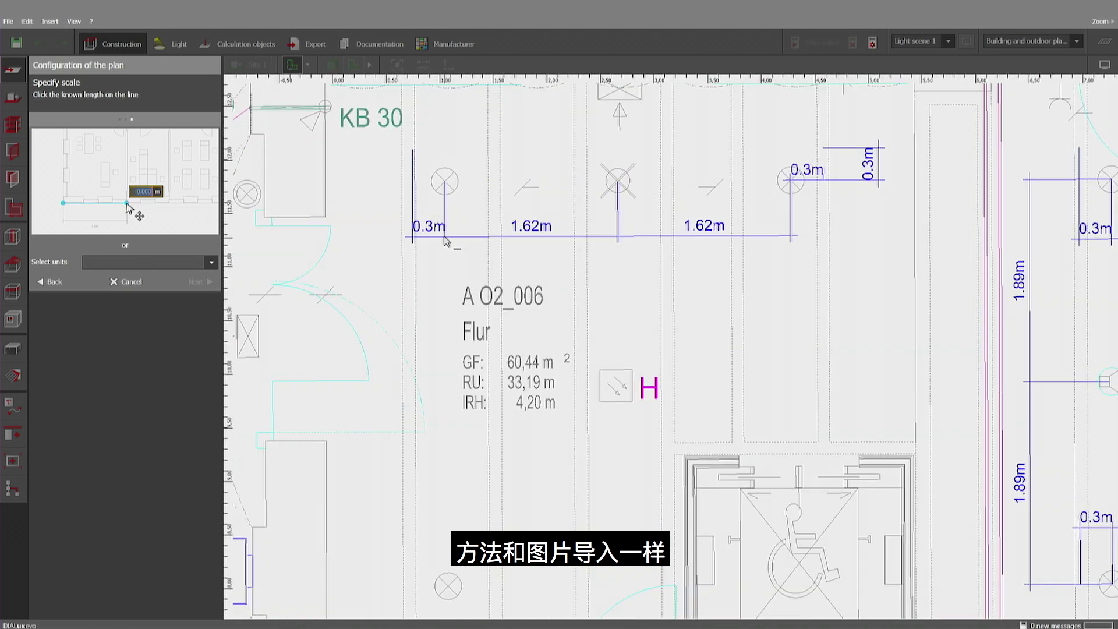
pyautogui.click(445, 236)
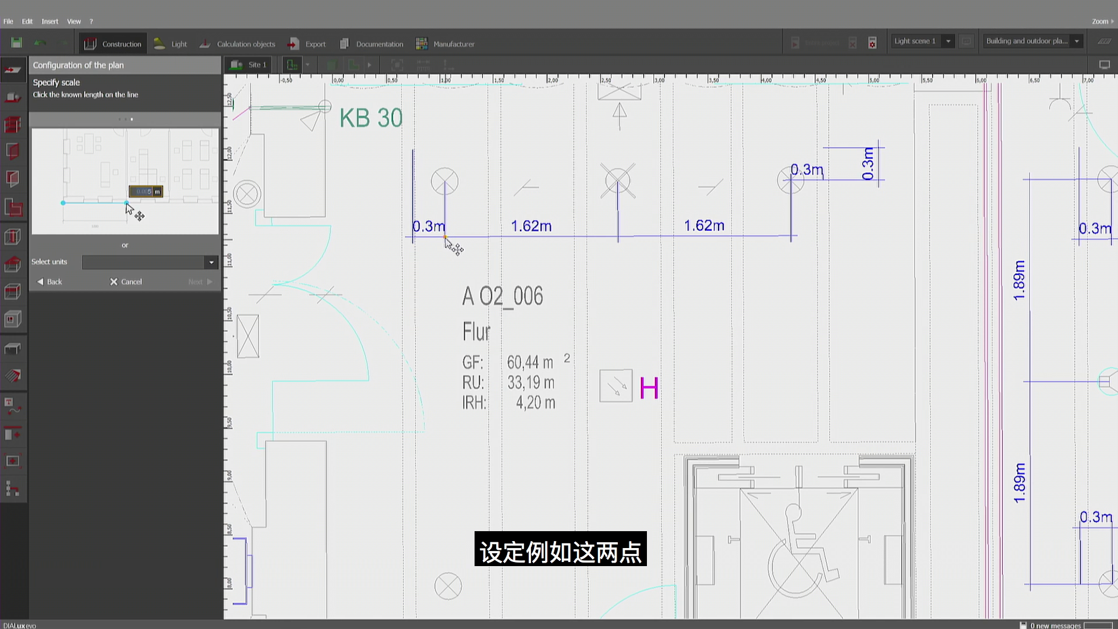
pyautogui.click(618, 237)
pyautogui.write('1')
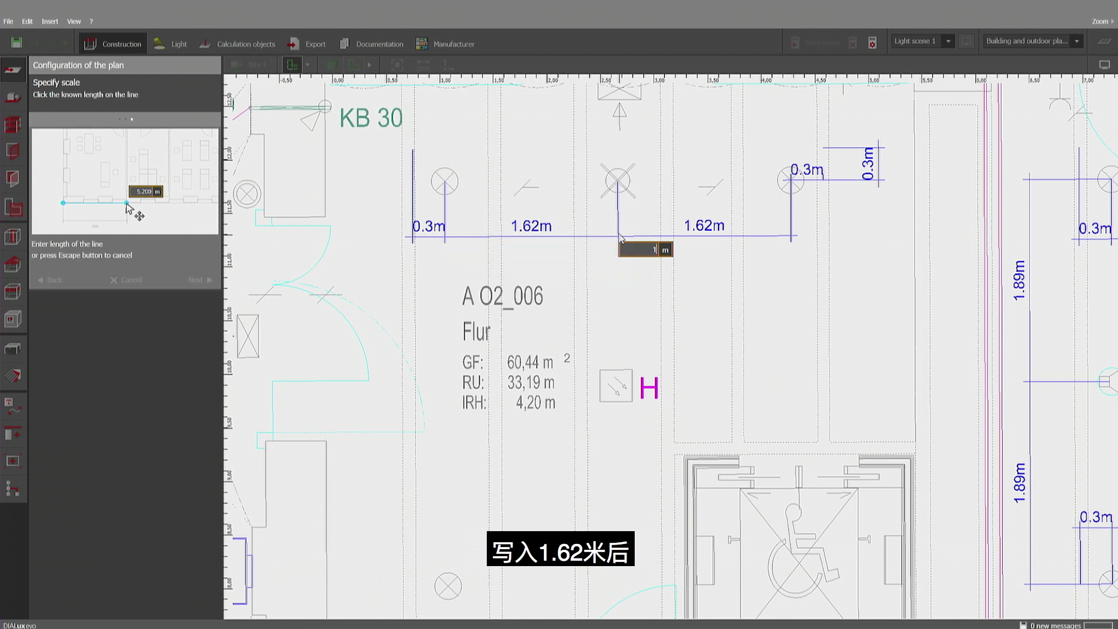
pyautogui.write('.62')
pyautogui.press('Return')
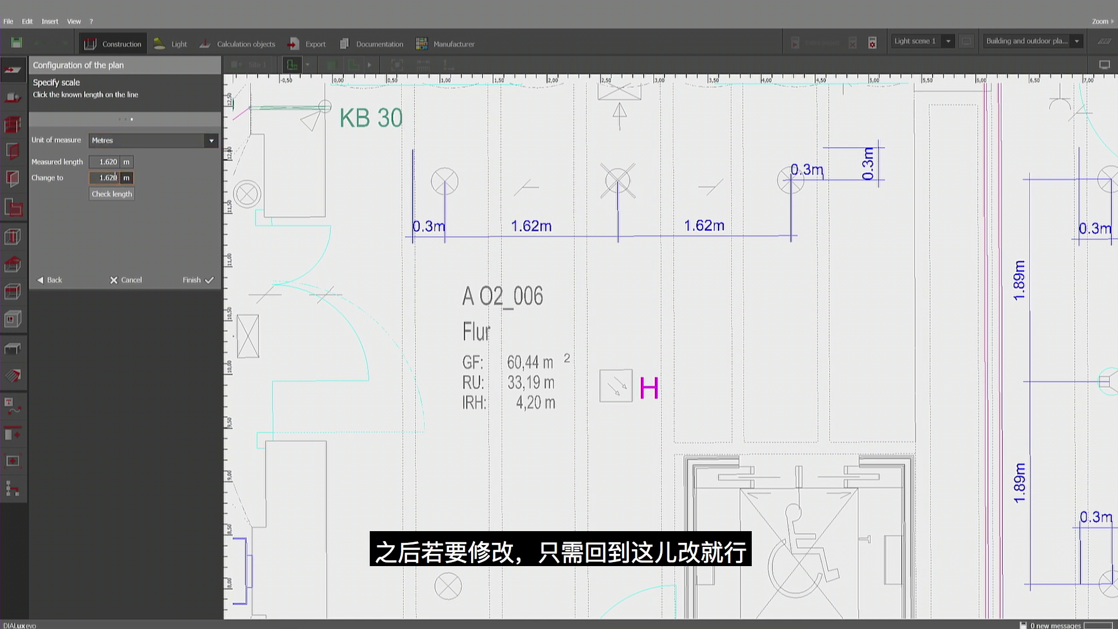
pyautogui.click(193, 280)
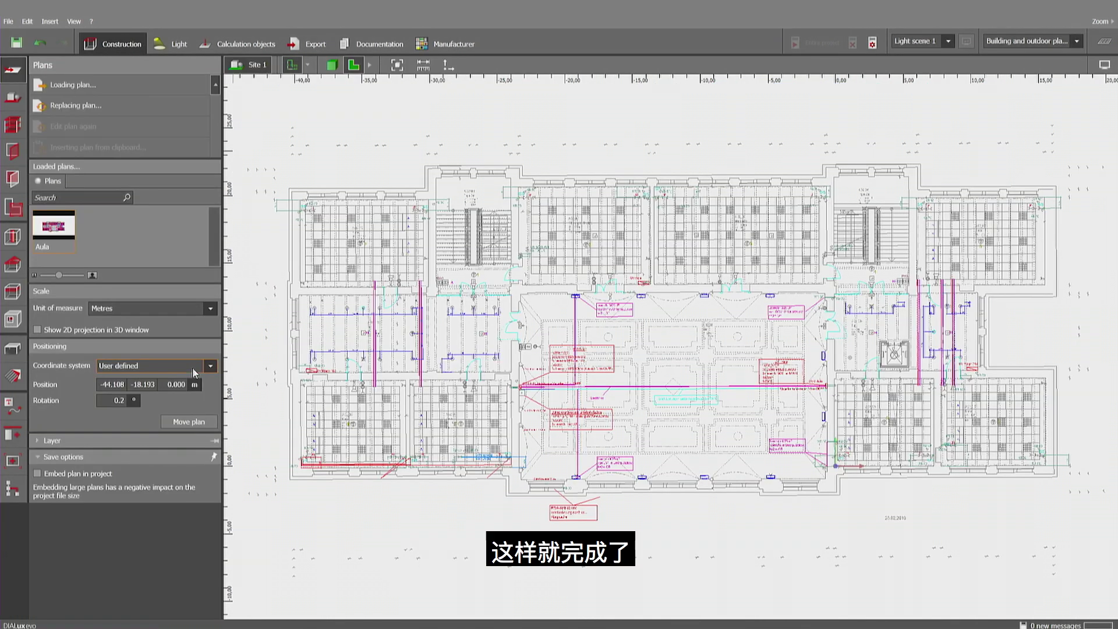
# Start a new room and trace the notched contour points along the classroom's top-left edge.
pyautogui.scroll(6, 673, 395)
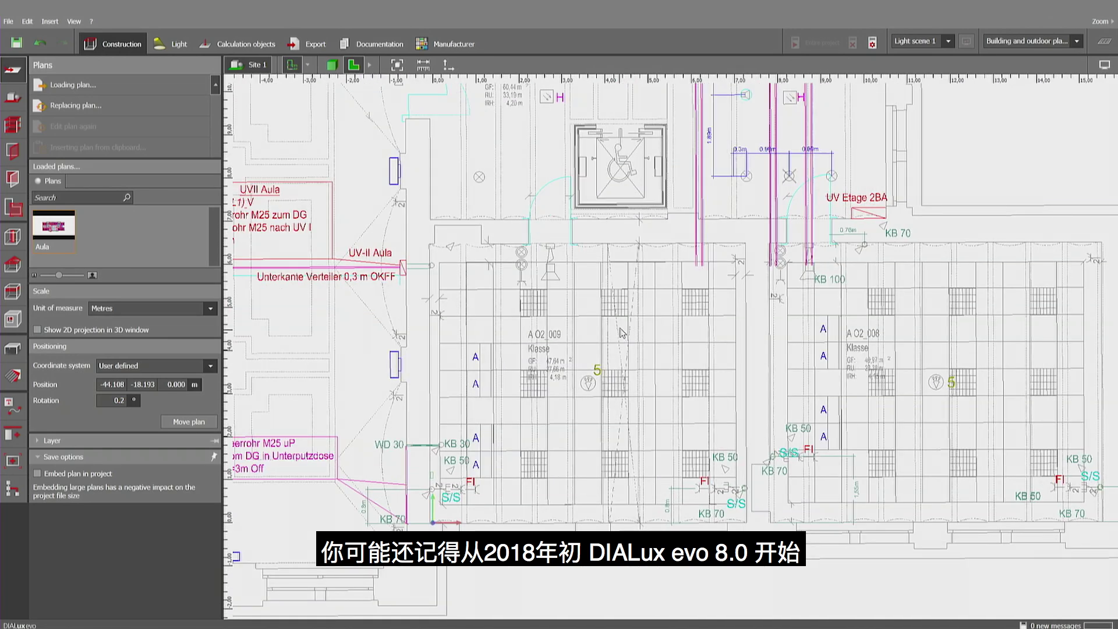
pyautogui.moveTo(623, 333); pyautogui.dragTo(653, 332, button='middle')
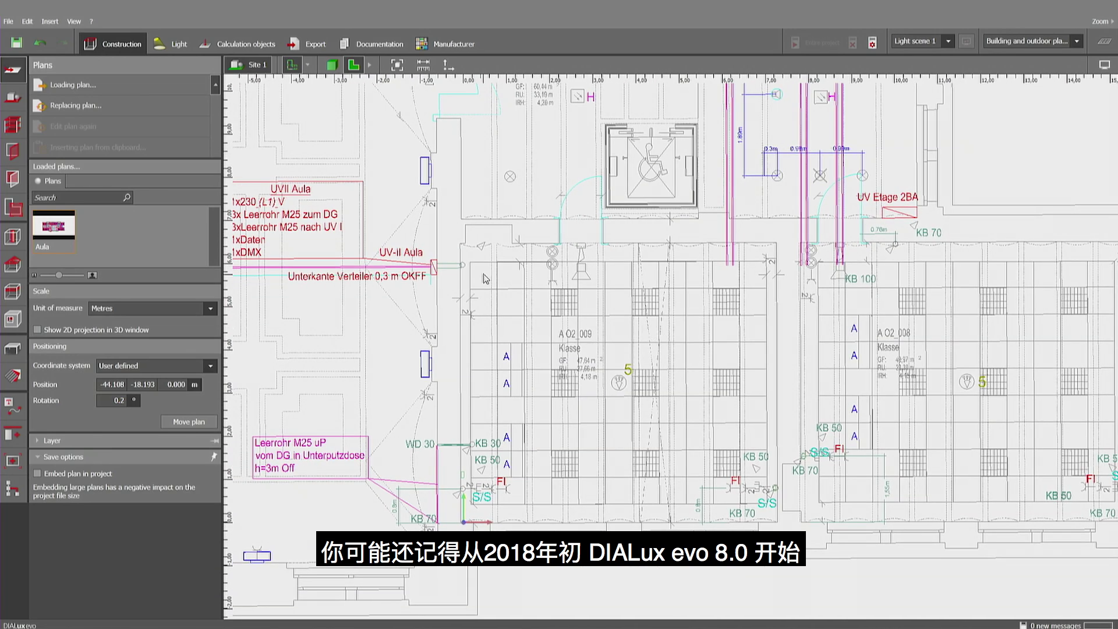
pyautogui.click(13, 125)
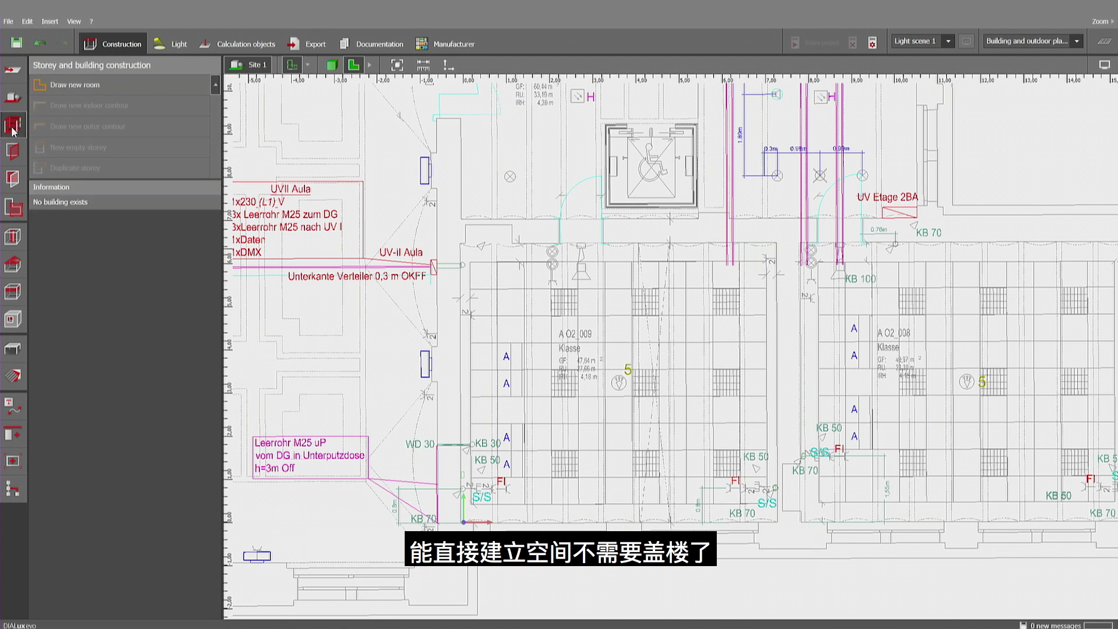
pyautogui.click(74, 85)
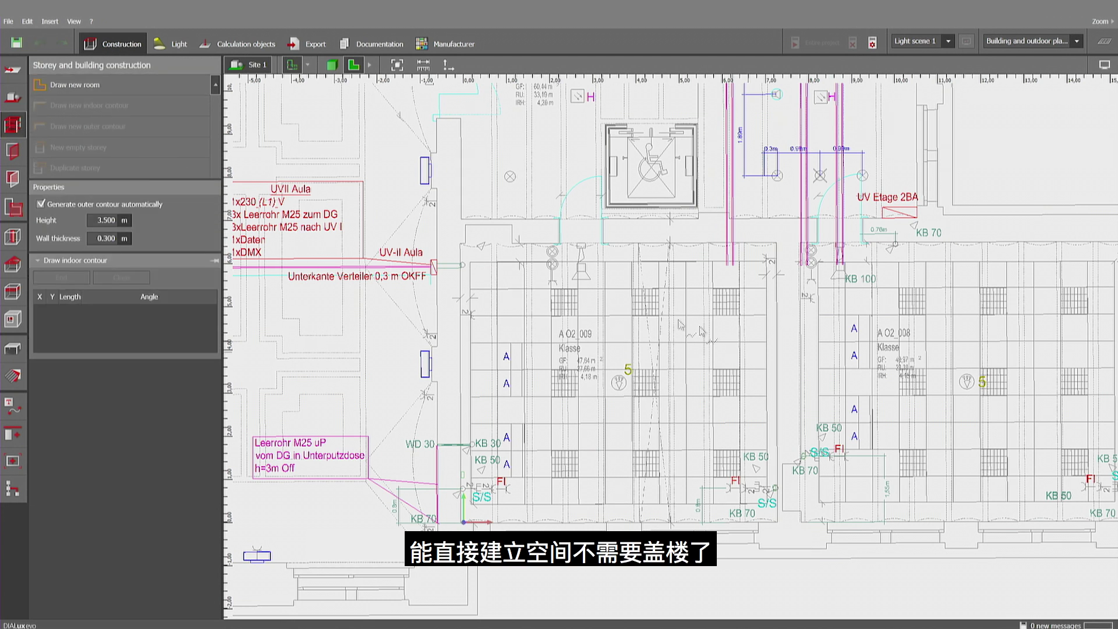
pyautogui.scroll(2, 481, 260)
pyautogui.click(456, 239)
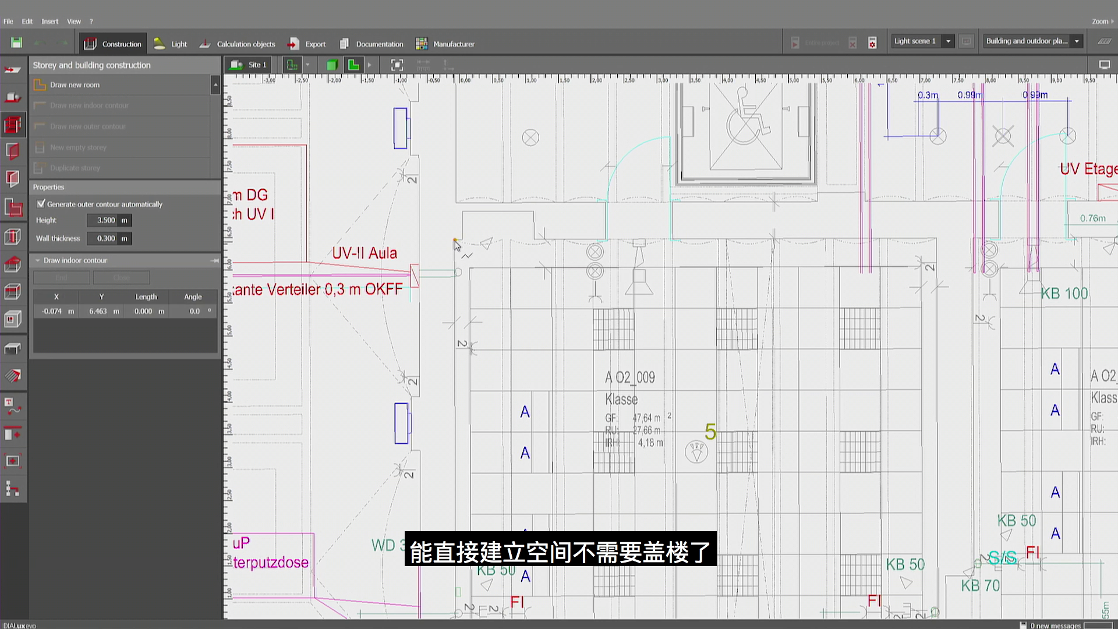
pyautogui.click(463, 239)
pyautogui.click(463, 212)
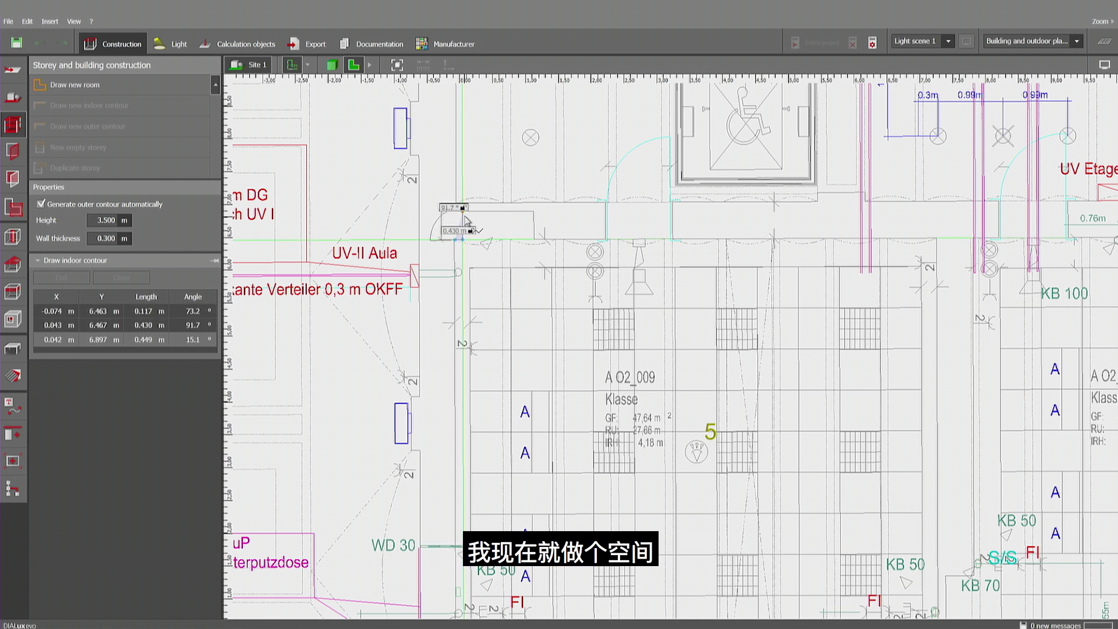
pyautogui.click(534, 211)
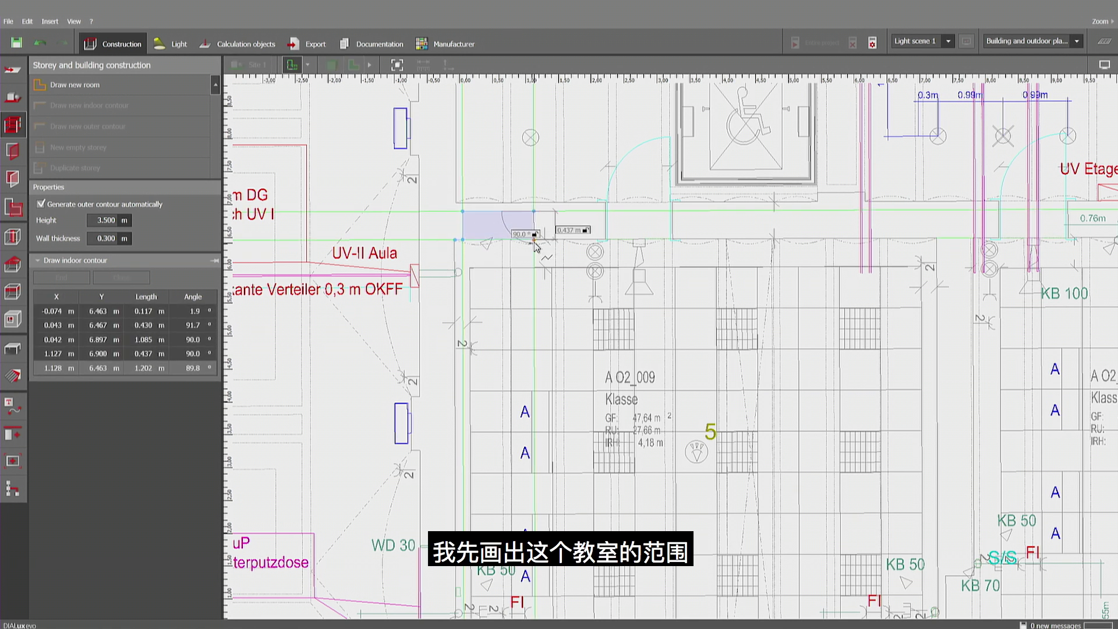
pyautogui.click(534, 239)
# Add the classroom's top-right, bottom-right and bottom-left corners and close Room 1's contour.
pyautogui.click(941, 237)
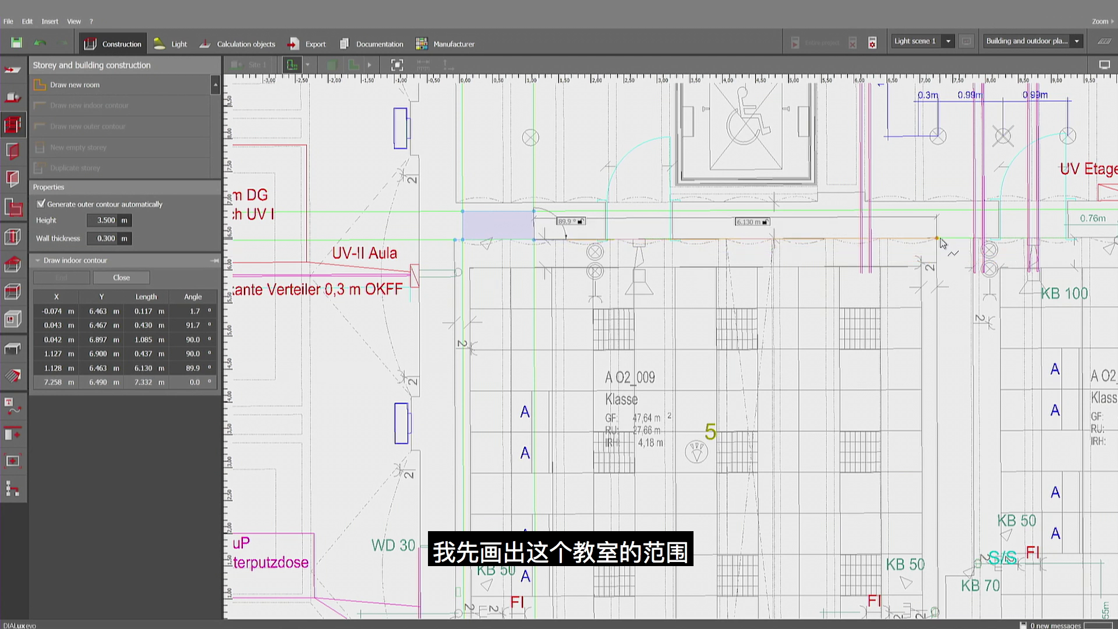
pyautogui.scroll(-3, 926, 460)
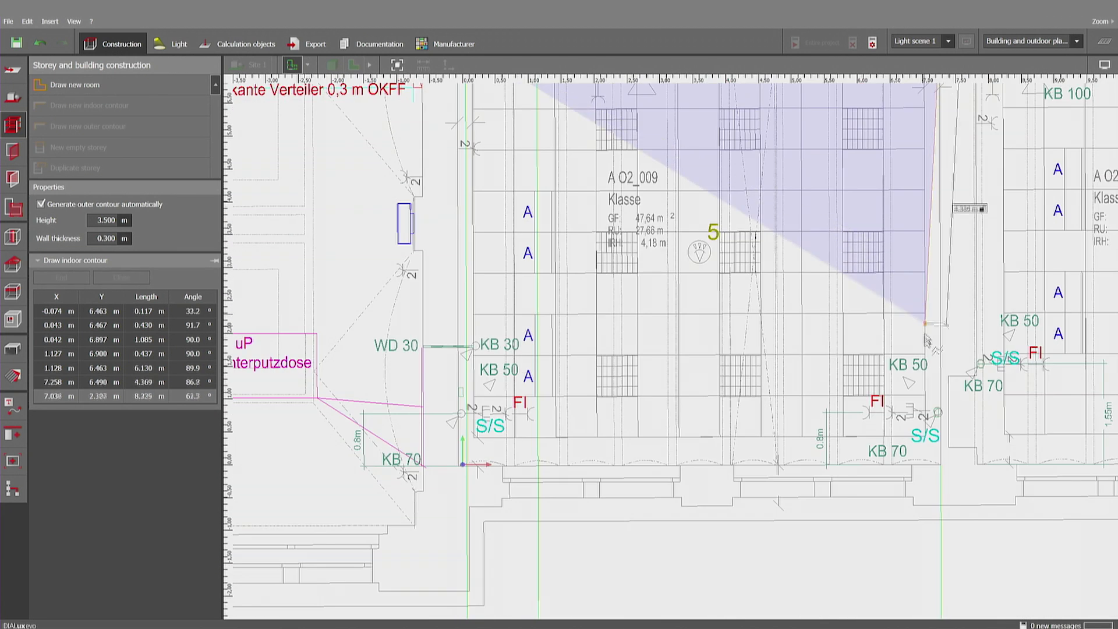
pyautogui.click(942, 465)
pyautogui.click(468, 466)
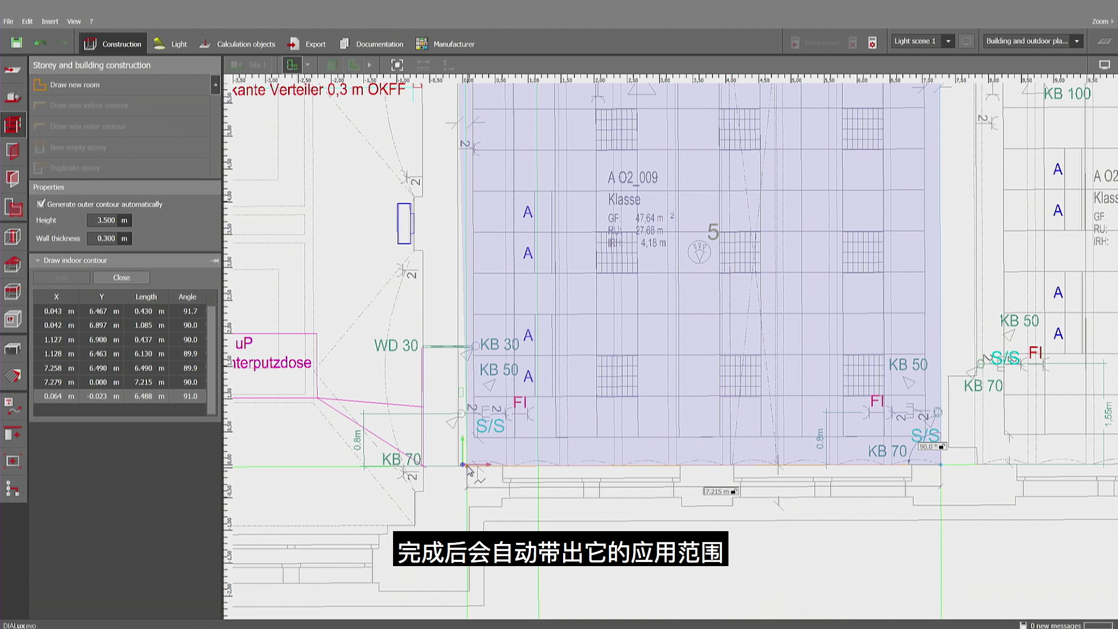
pyautogui.doubleClick(560, 378)
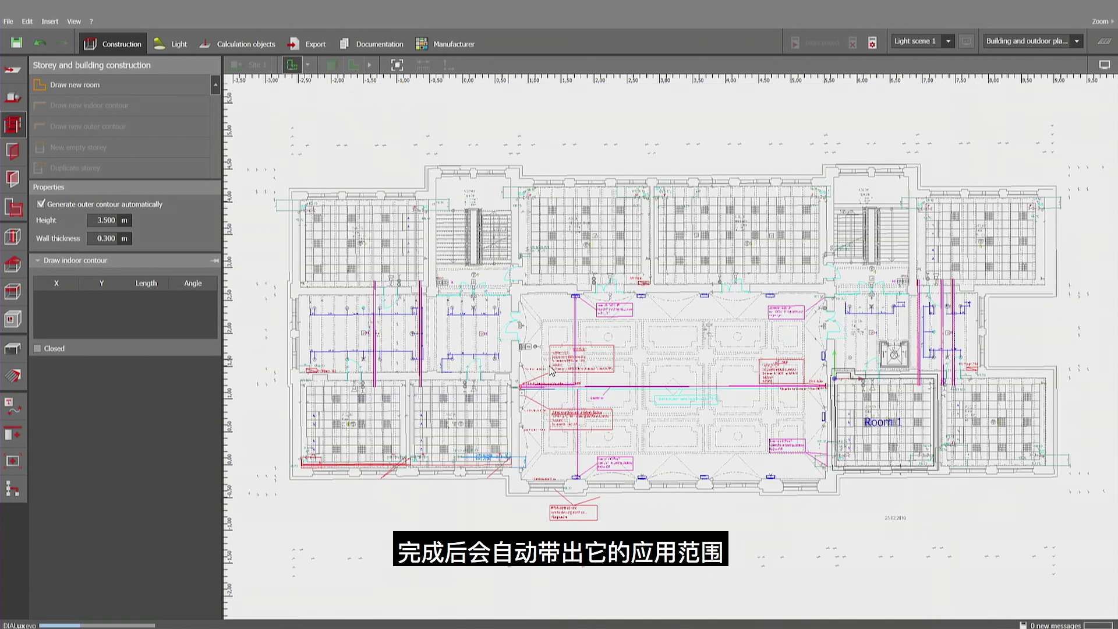
# Select Room 1 as a space and zoom in, showing its 3.500 m height and office profile.
pyautogui.click(14, 209)
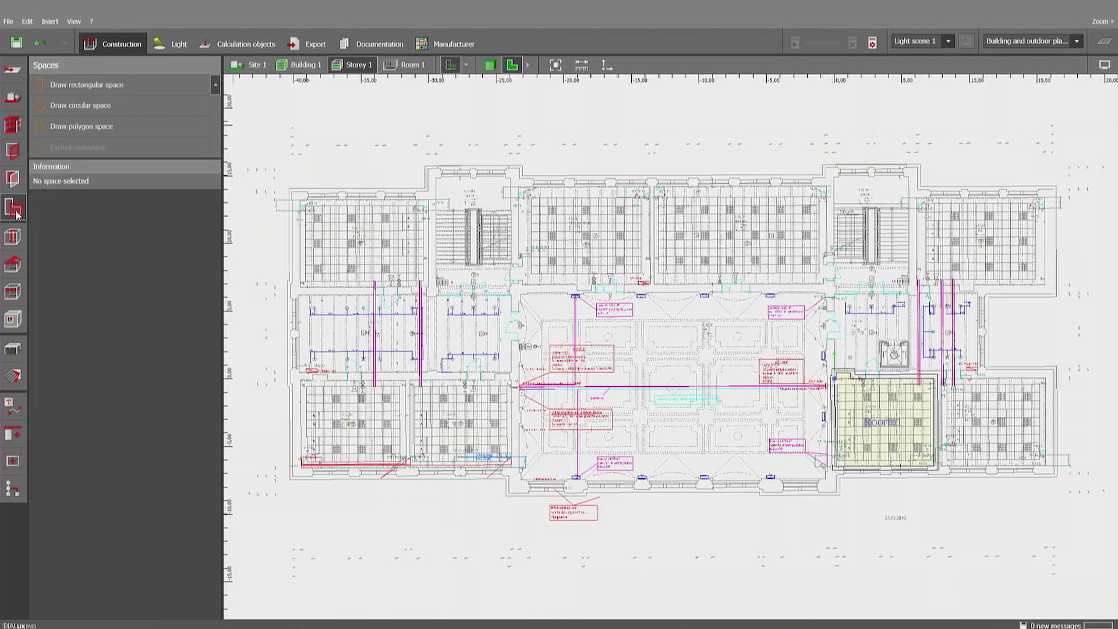
pyautogui.click(897, 423)
pyautogui.moveTo(951, 427); pyautogui.dragTo(775, 413, button='middle')
pyautogui.scroll(5, 686, 420)
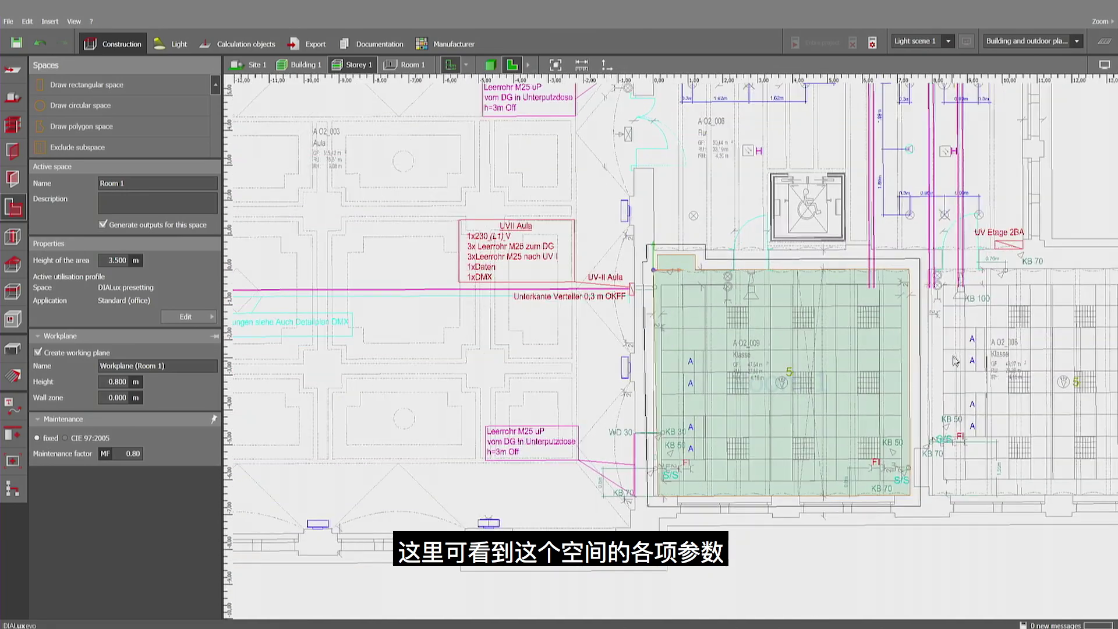
pyautogui.scroll(1, 956, 359)
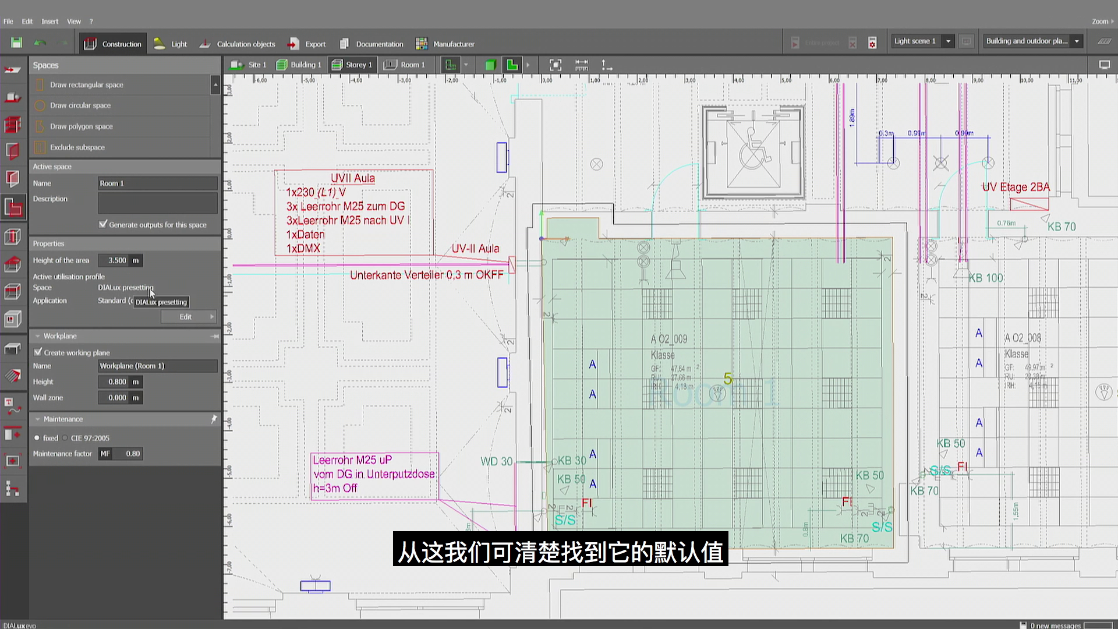
# Change Room 1's utilisation profile to the Offices template with Conference and meeting rooms application.
pyautogui.click(186, 319)
pyautogui.click(458, 335)
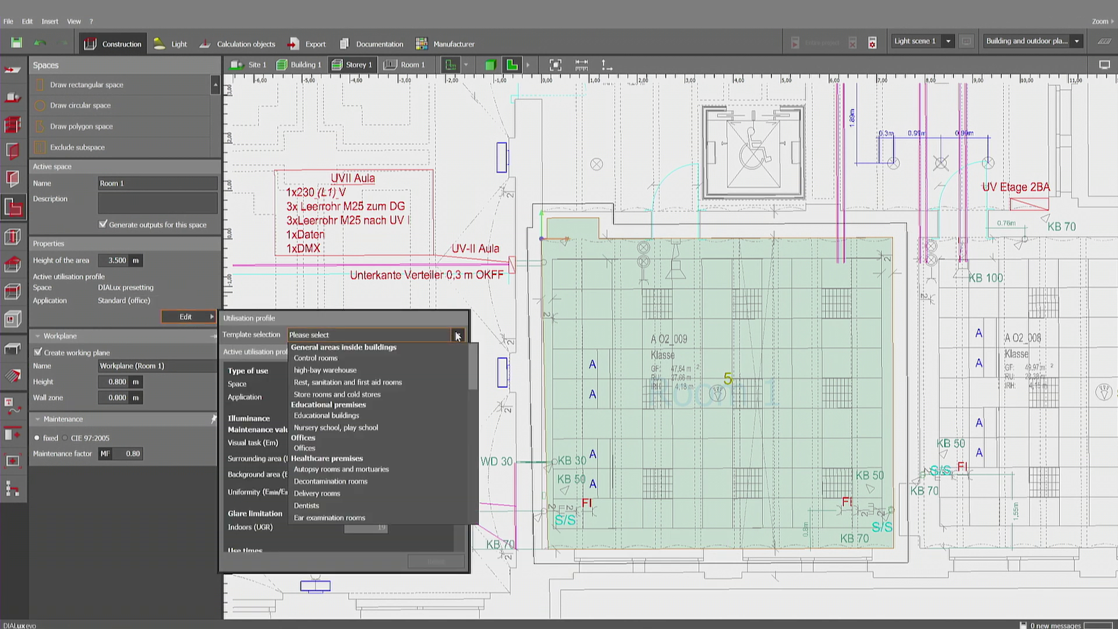
pyautogui.click(375, 447)
pyautogui.click(407, 354)
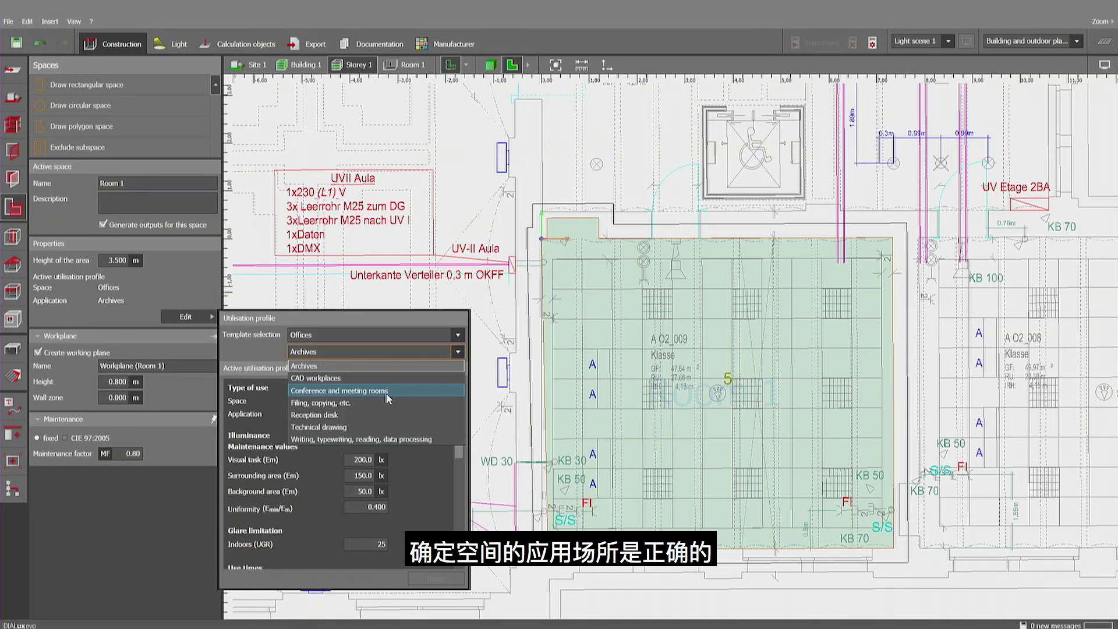
pyautogui.click(407, 345)
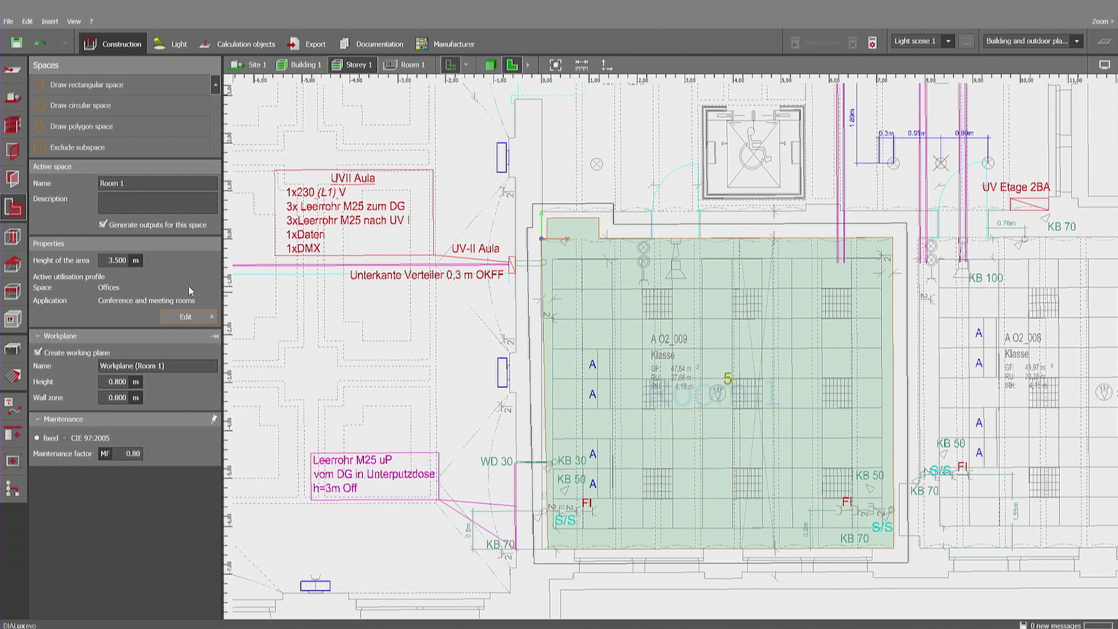
pyautogui.click(12, 124)
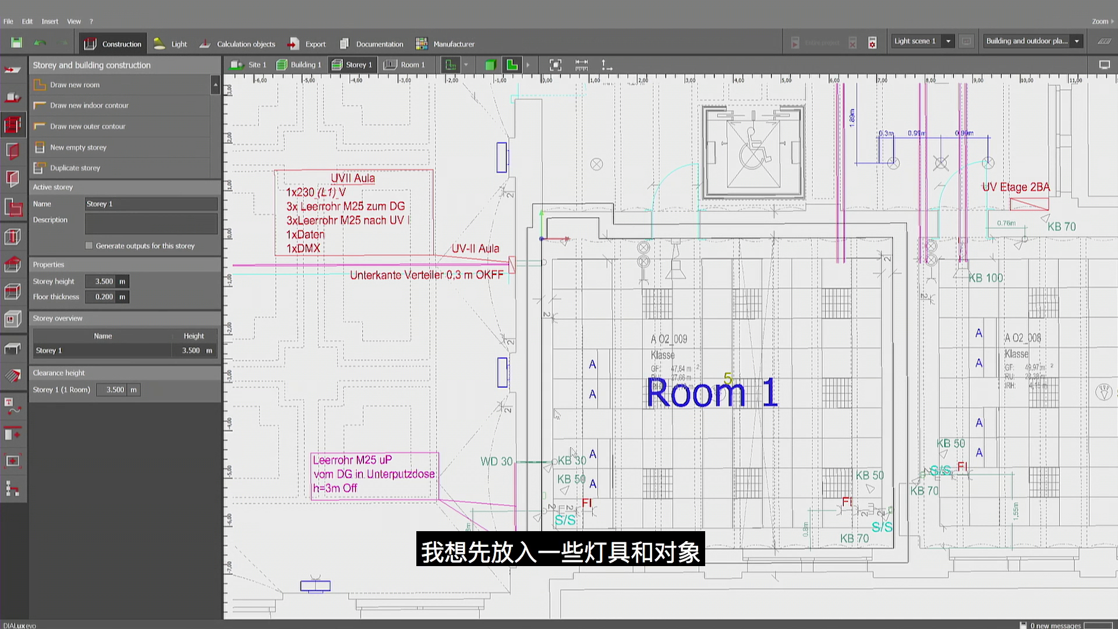
# Place a Frustum of a cone object from the object catalogue inside Room 1.
pyautogui.click(11, 352)
pyautogui.click(187, 334)
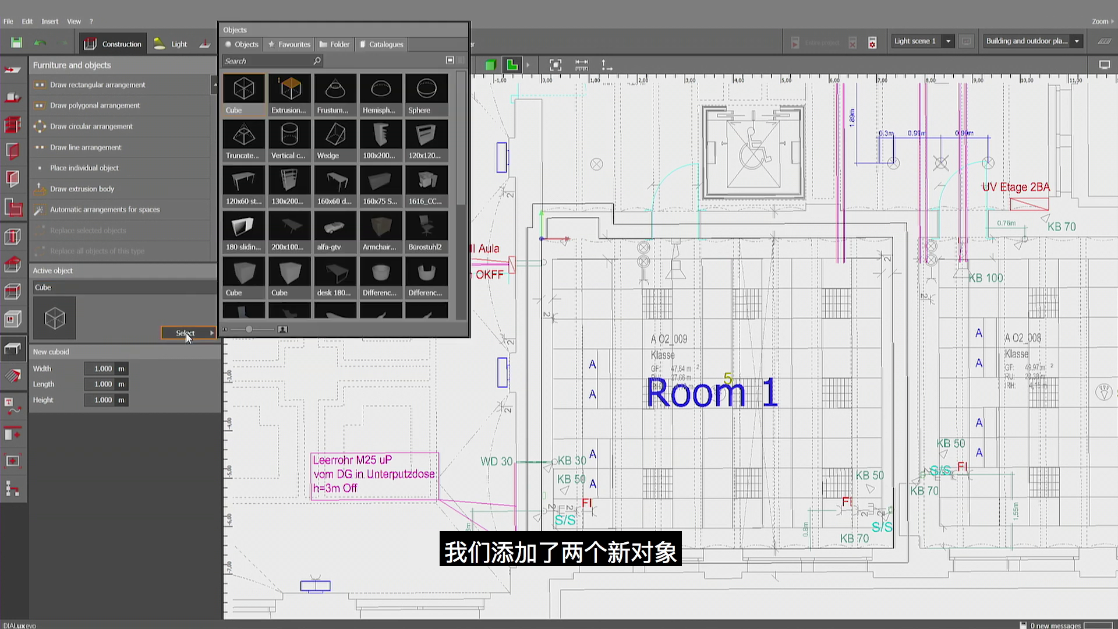
pyautogui.click(334, 95)
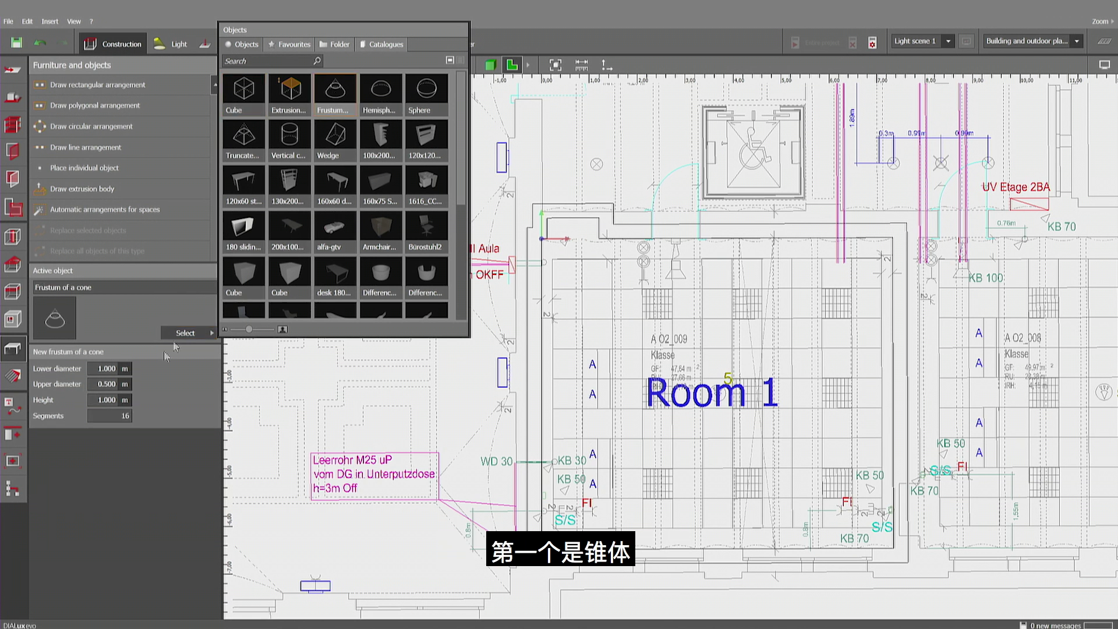
pyautogui.click(106, 416)
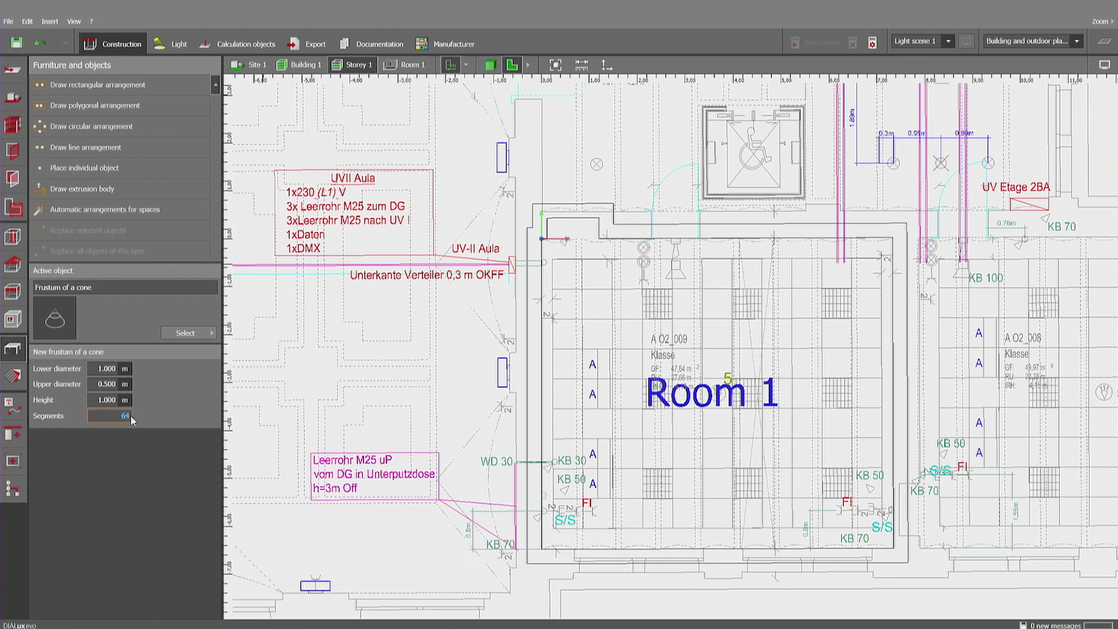
pyautogui.moveTo(56, 322); pyautogui.dragTo(688, 329)
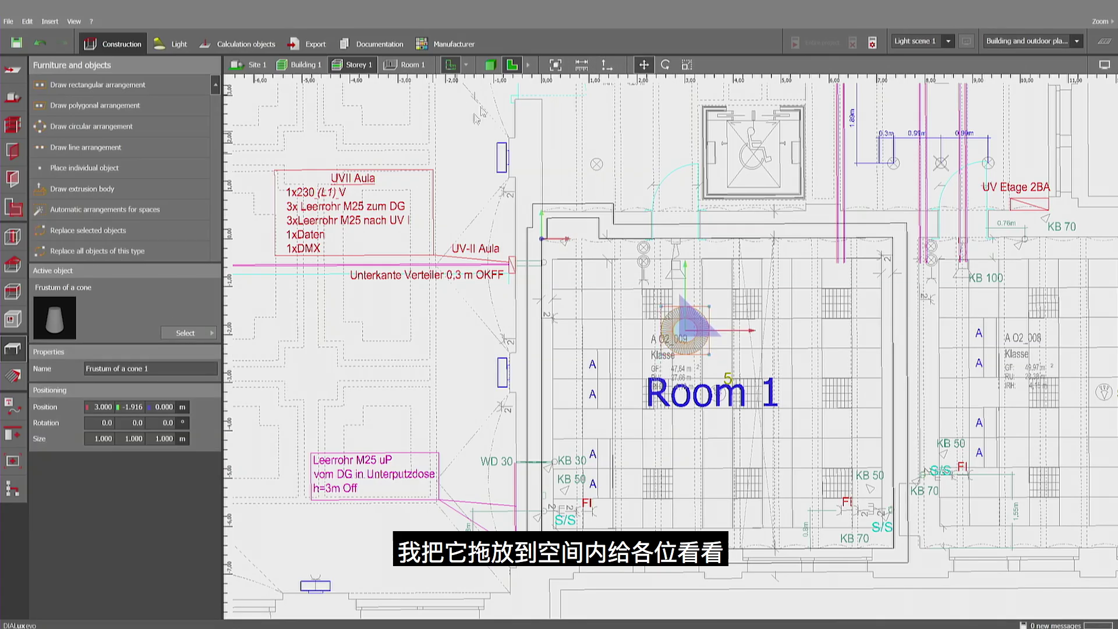
# Add a 1.000 × 1.000 × 0.500 m hemisphere beside the cone in Room 1.
pyautogui.click(490, 65)
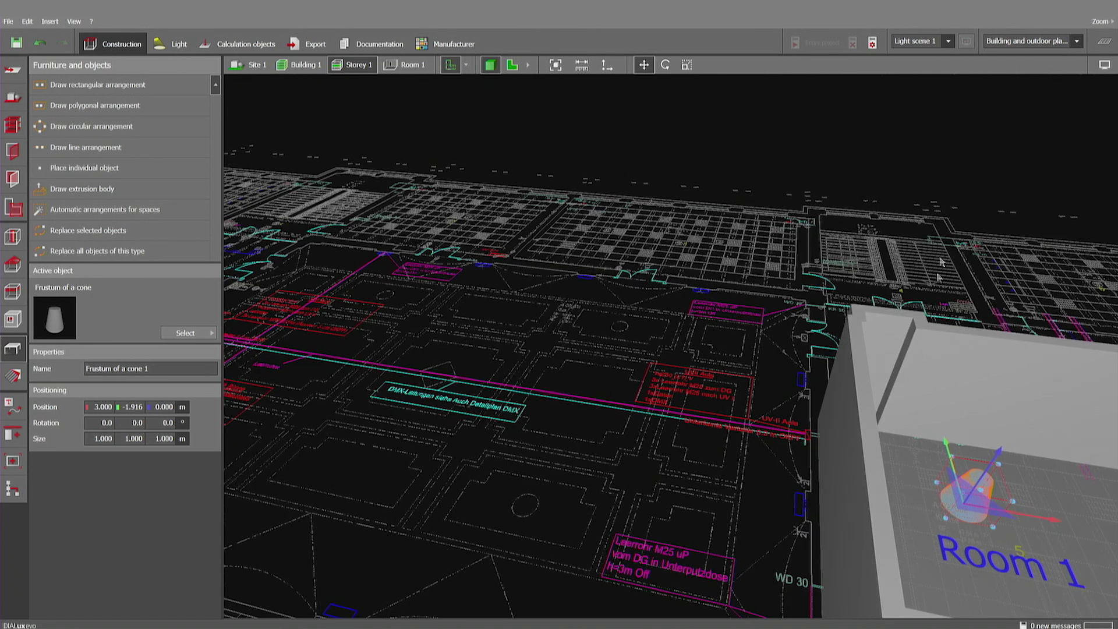
pyautogui.click(917, 231)
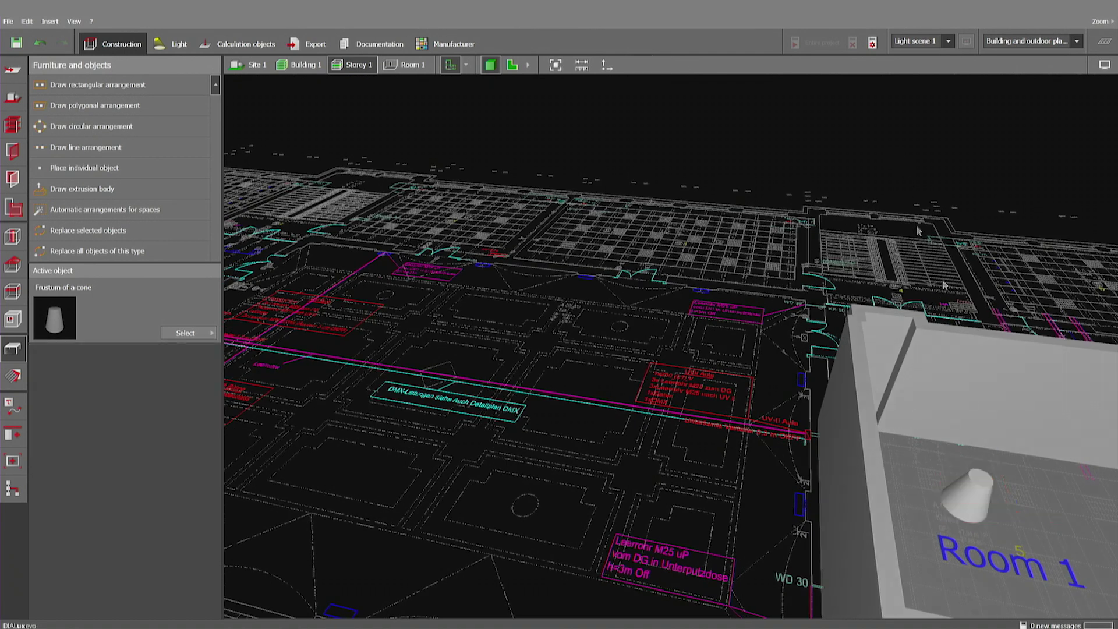
pyautogui.click(208, 338)
pyautogui.click(336, 199)
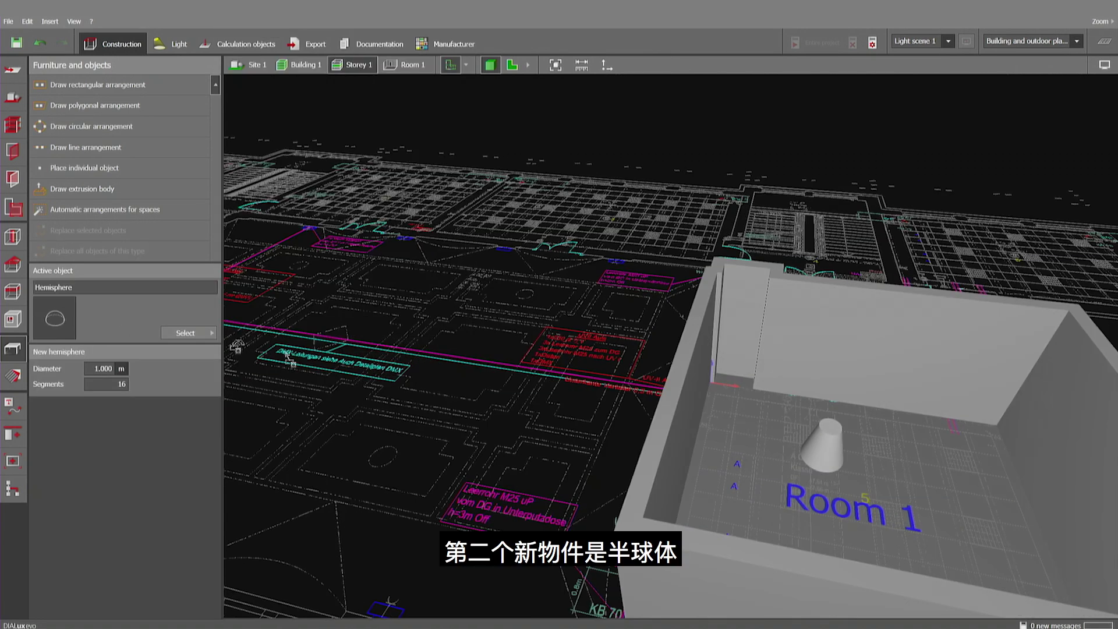
pyautogui.click(913, 485)
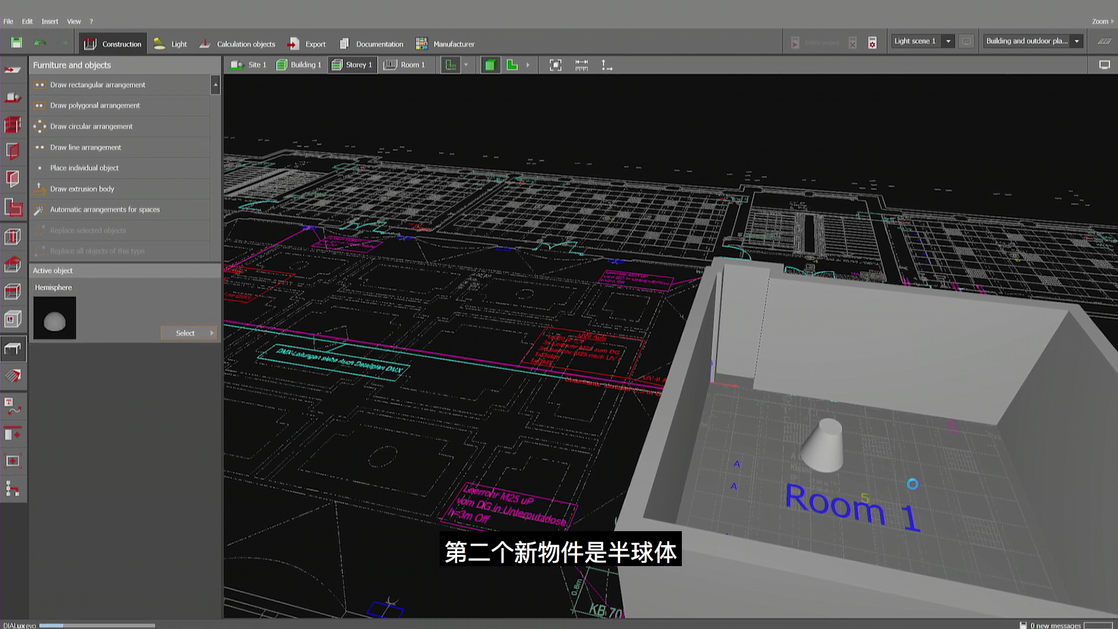
pyautogui.click(654, 150)
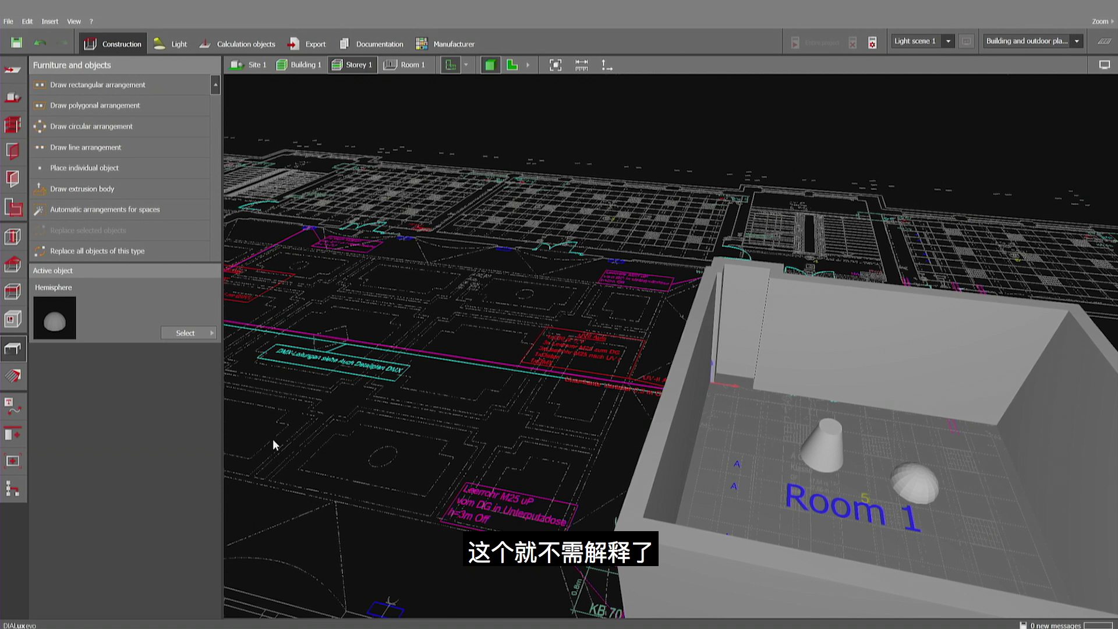
pyautogui.click(512, 65)
pyautogui.moveTo(677, 263); pyautogui.dragTo(659, 237, button='middle')
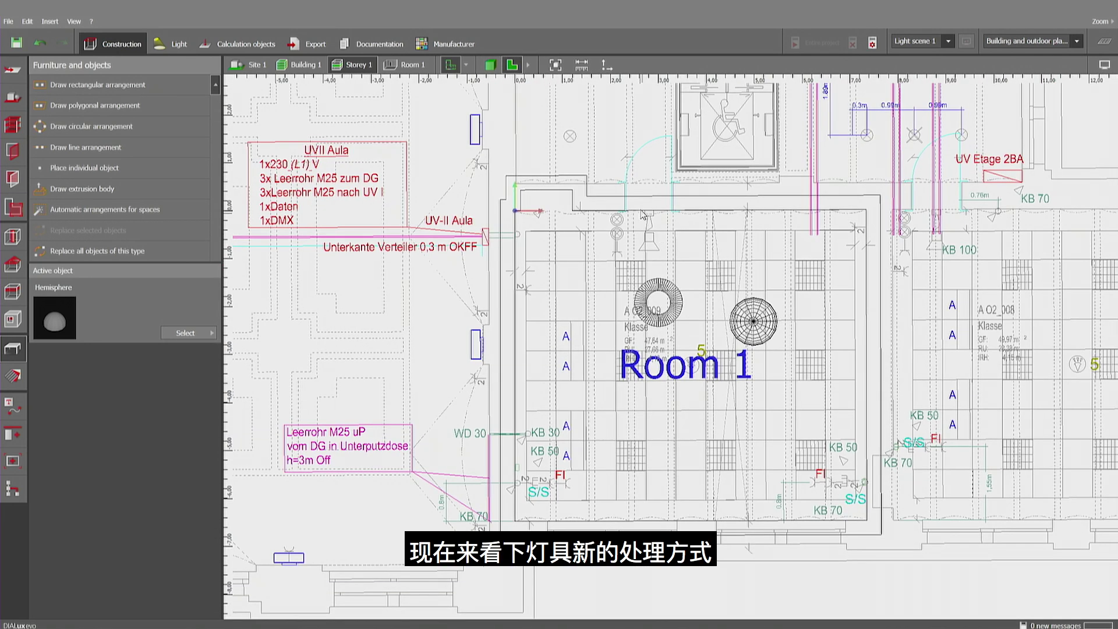
# Place four ZUMTOBEL ARC2 XP 30W spotlights individually along Room 1's top and right side.
pyautogui.click(173, 45)
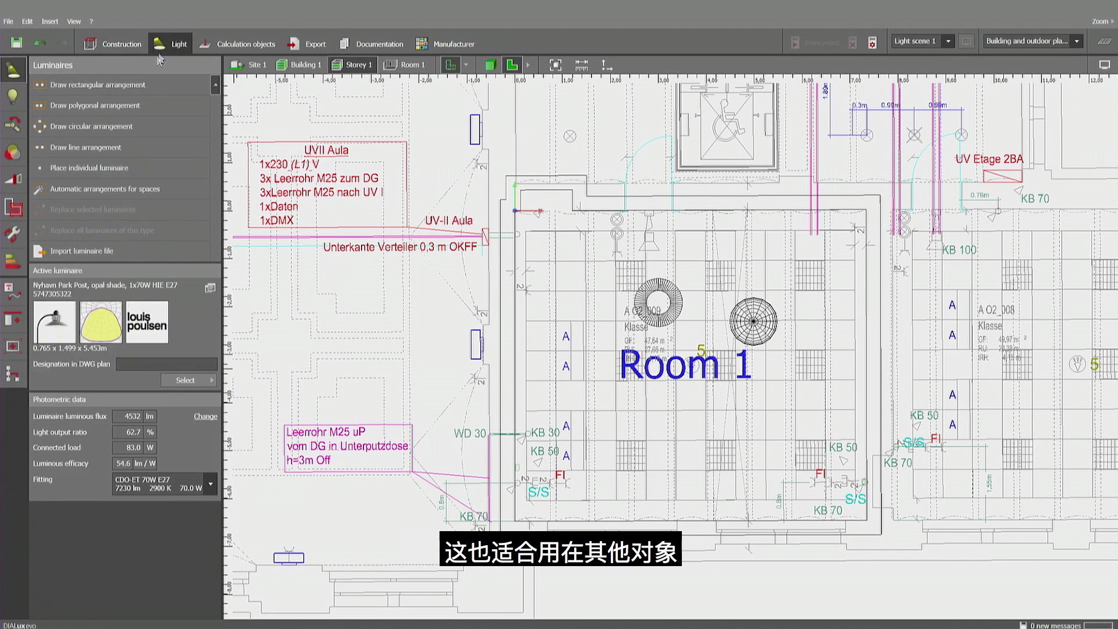
pyautogui.click(213, 380)
pyautogui.click(244, 142)
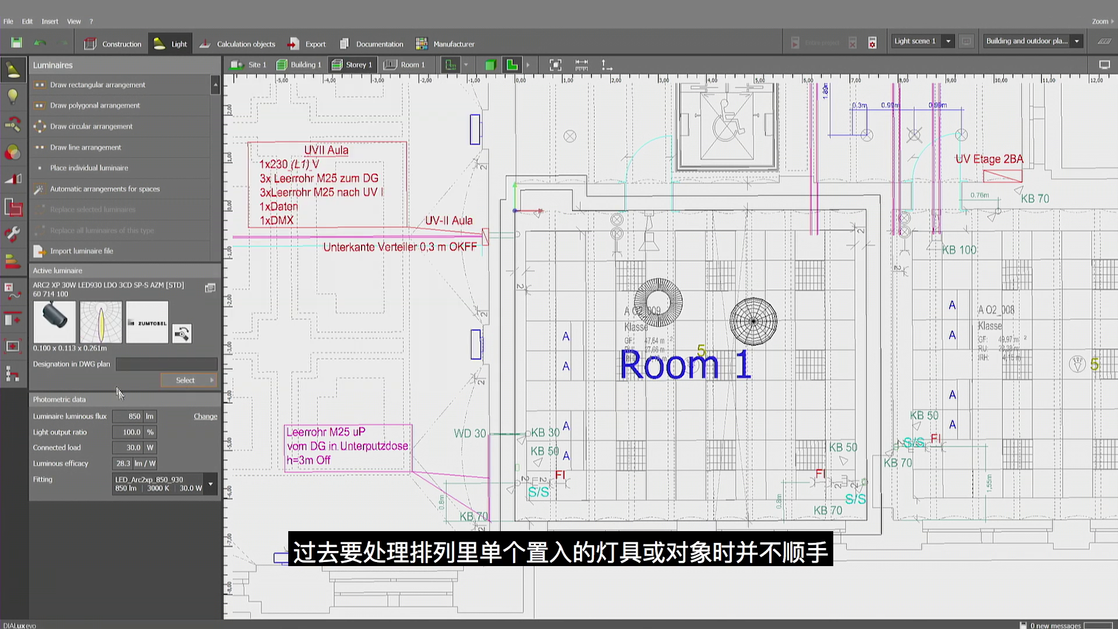
pyautogui.click(679, 265)
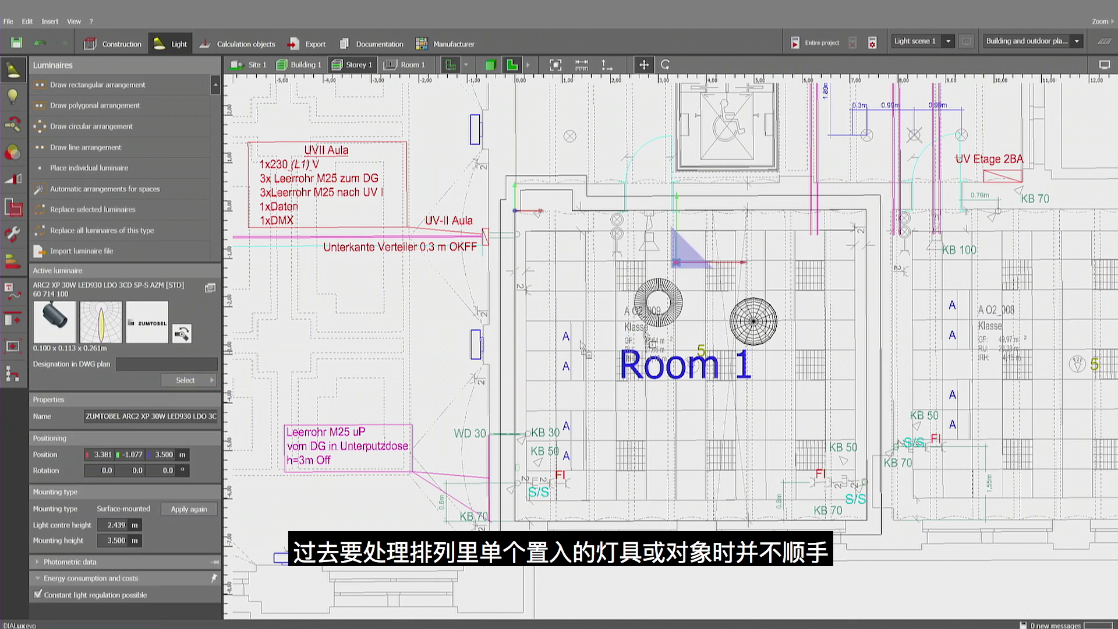
pyautogui.moveTo(677, 262); pyautogui.dragTo(766, 261)
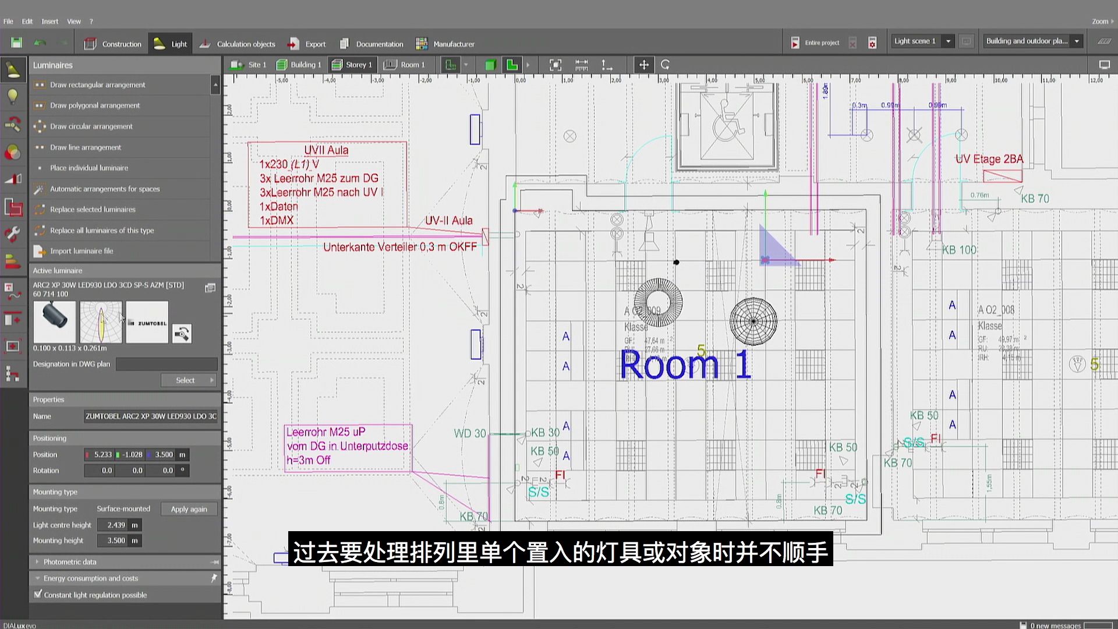
pyautogui.click(815, 330)
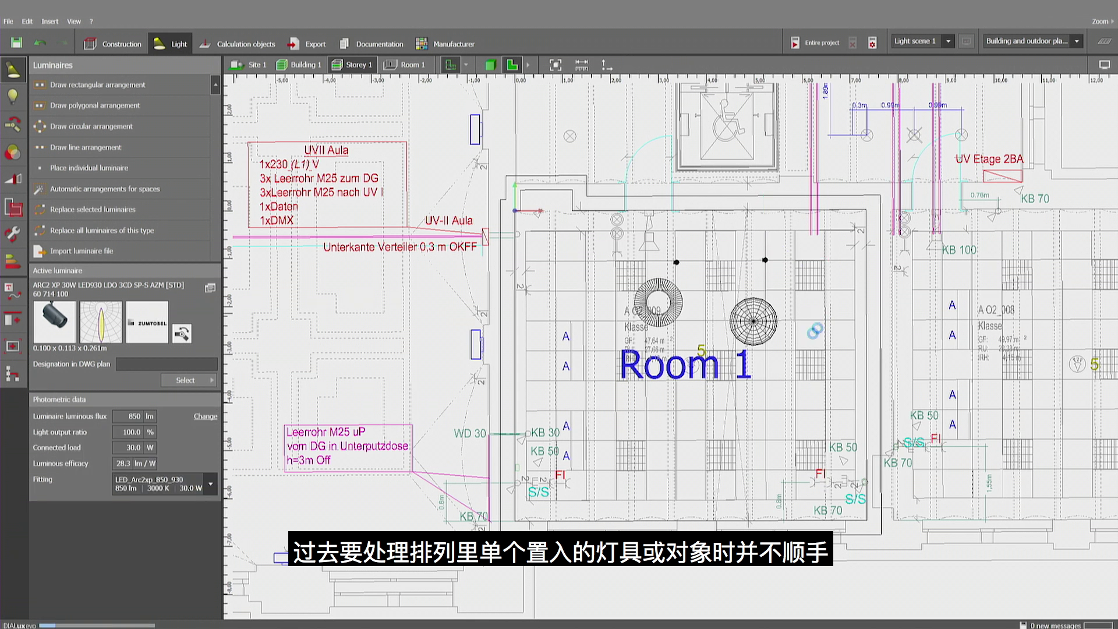
pyautogui.click(825, 411)
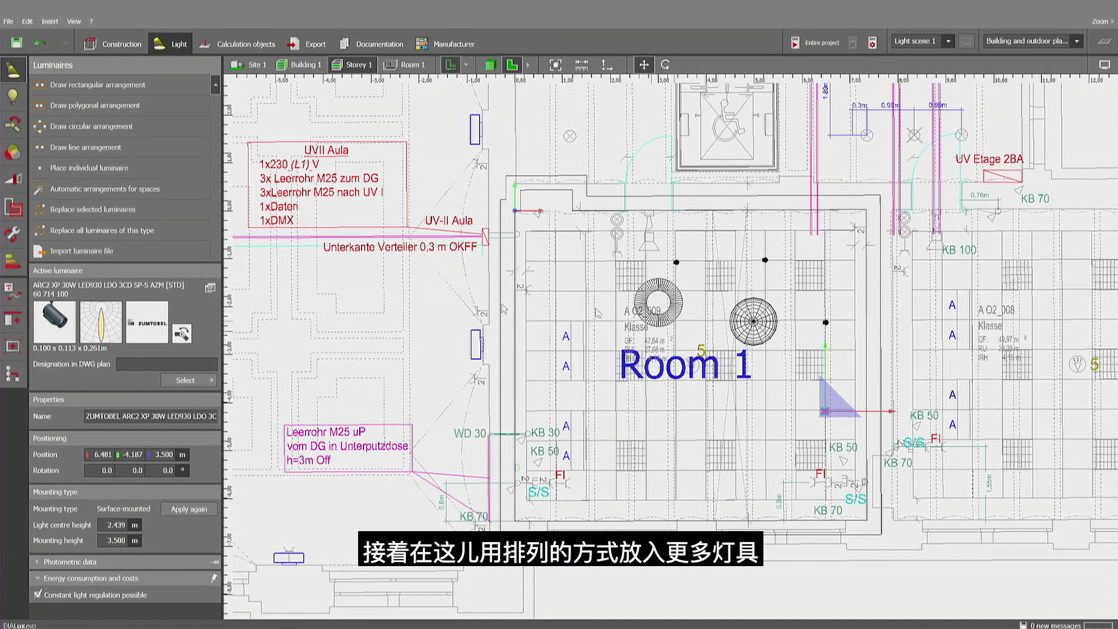
# Arrange nine Illusion LED G2 600x600 panels in a 3 × 3 grid over Room 1, spread to the edges.
pyautogui.click(187, 380)
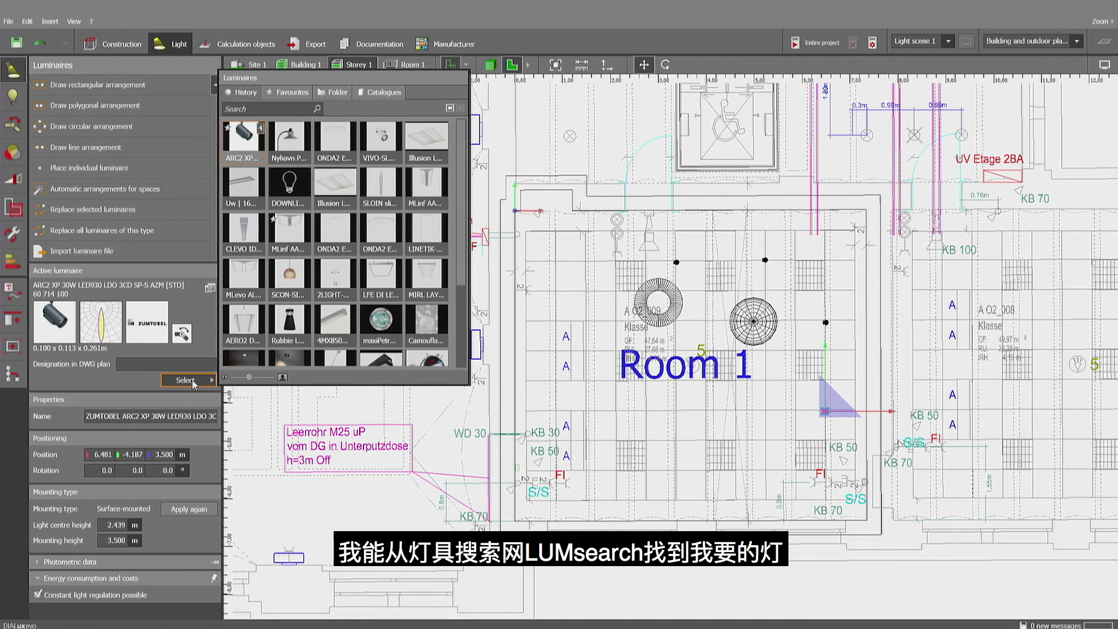
pyautogui.click(427, 140)
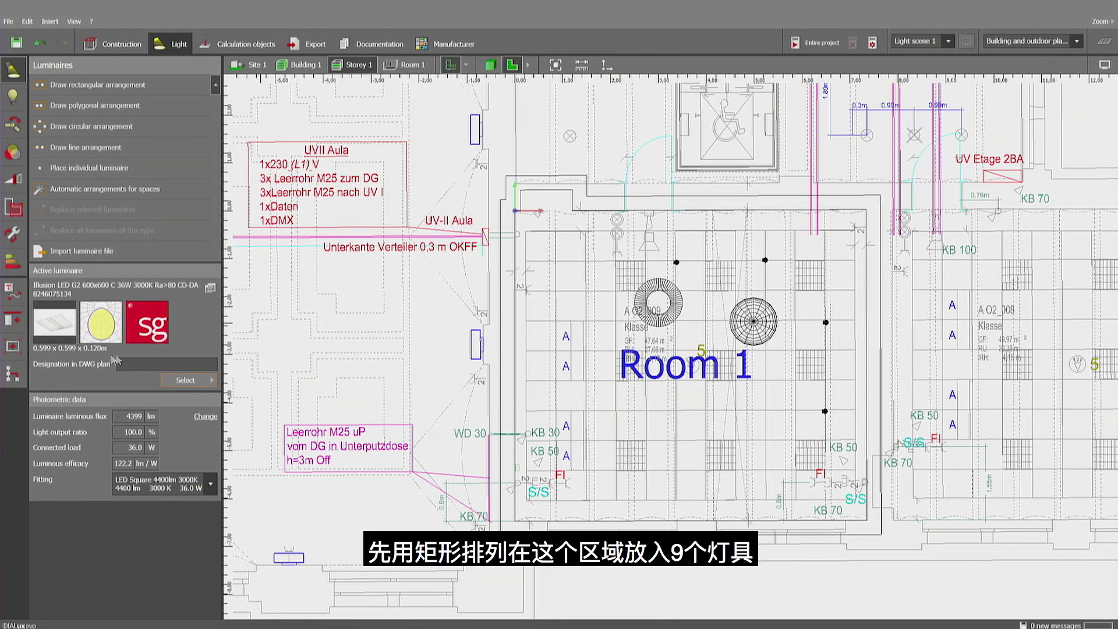
pyautogui.click(96, 84)
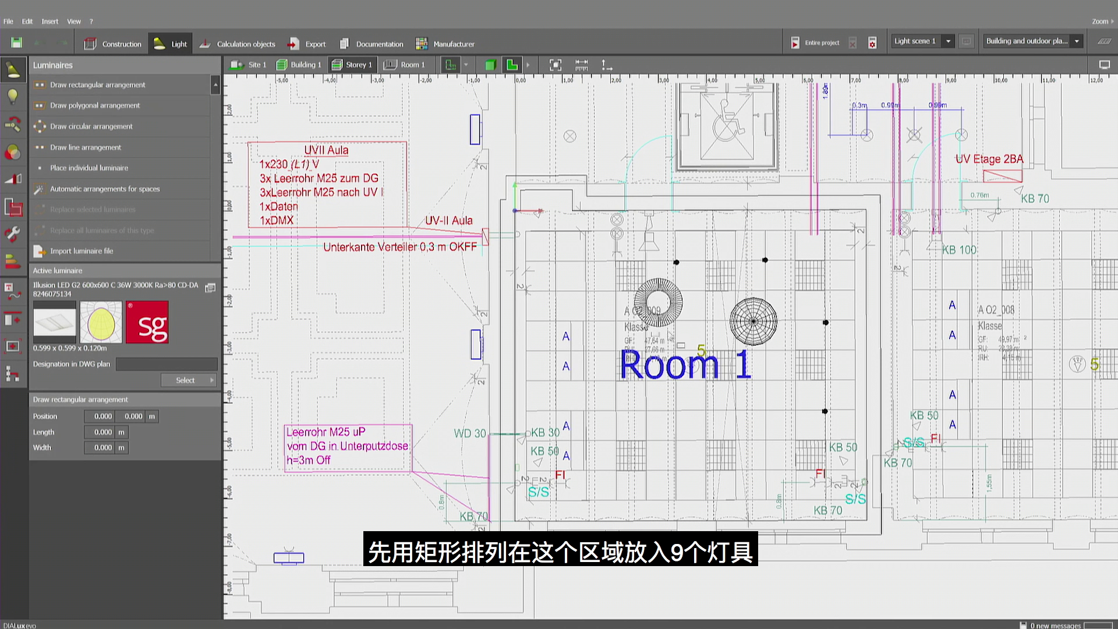
pyautogui.click(616, 261)
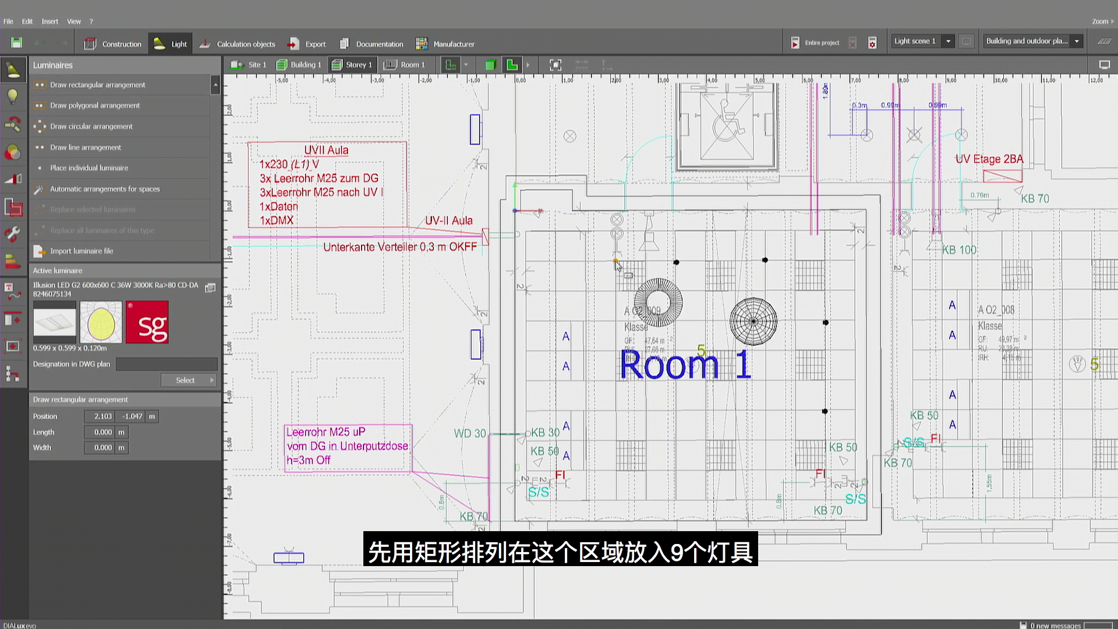
pyautogui.click(827, 260)
pyautogui.click(820, 471)
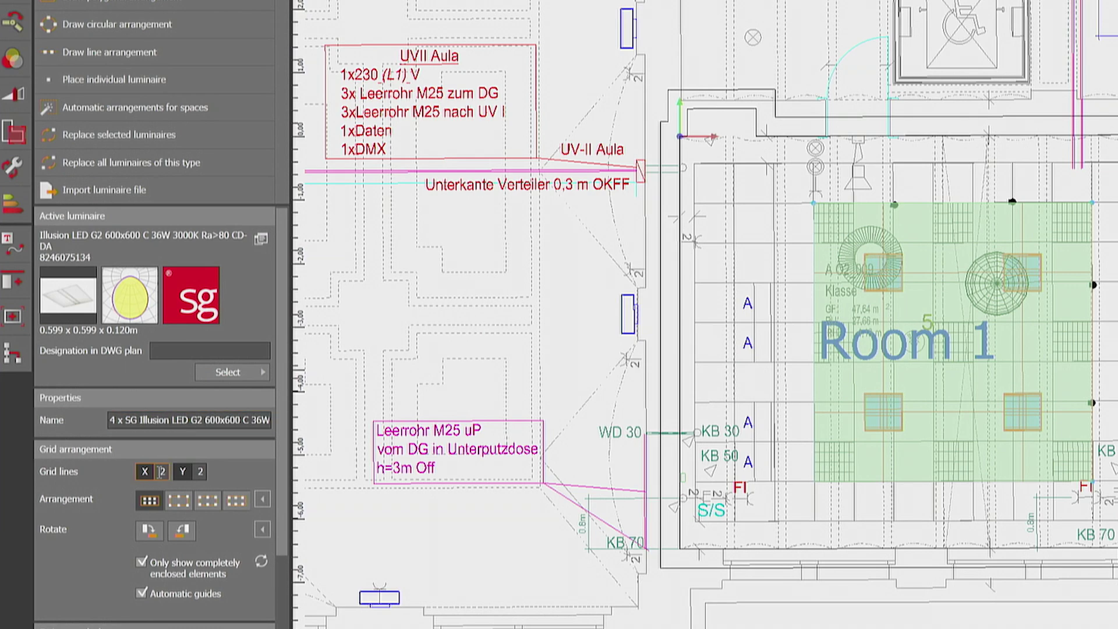
pyautogui.press('BackSpace')
pyautogui.write('3')
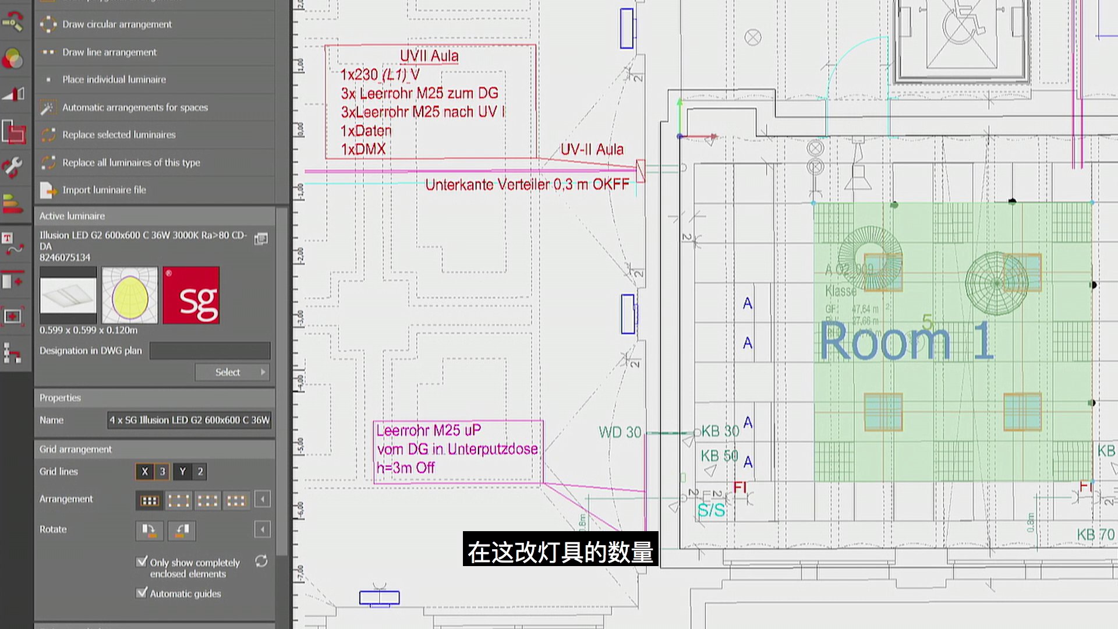
pyautogui.press('Tab')
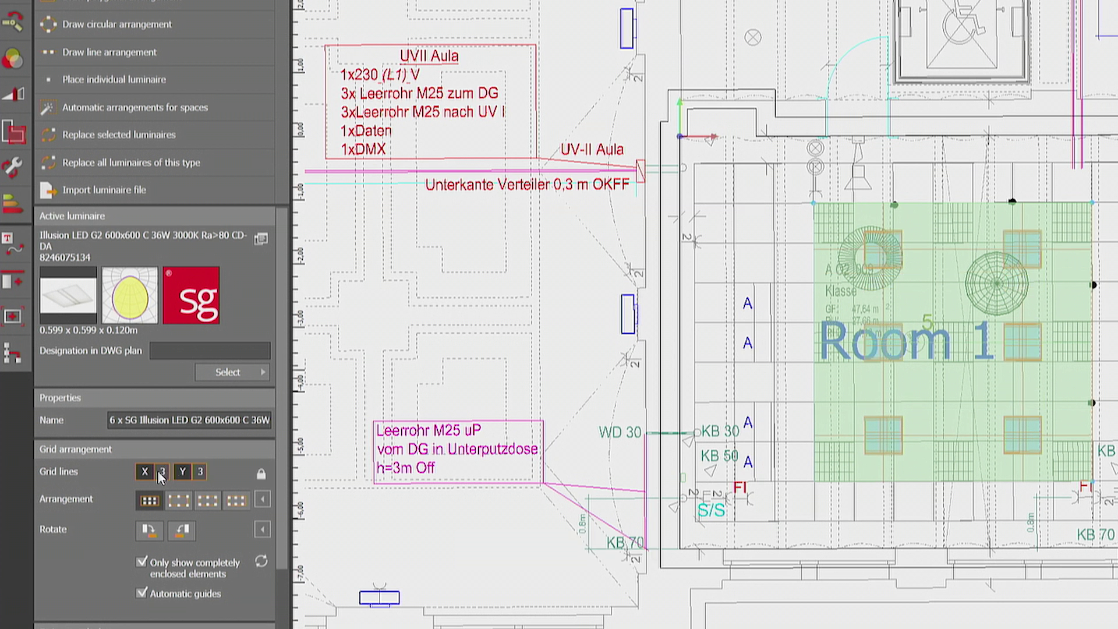
pyautogui.click(206, 500)
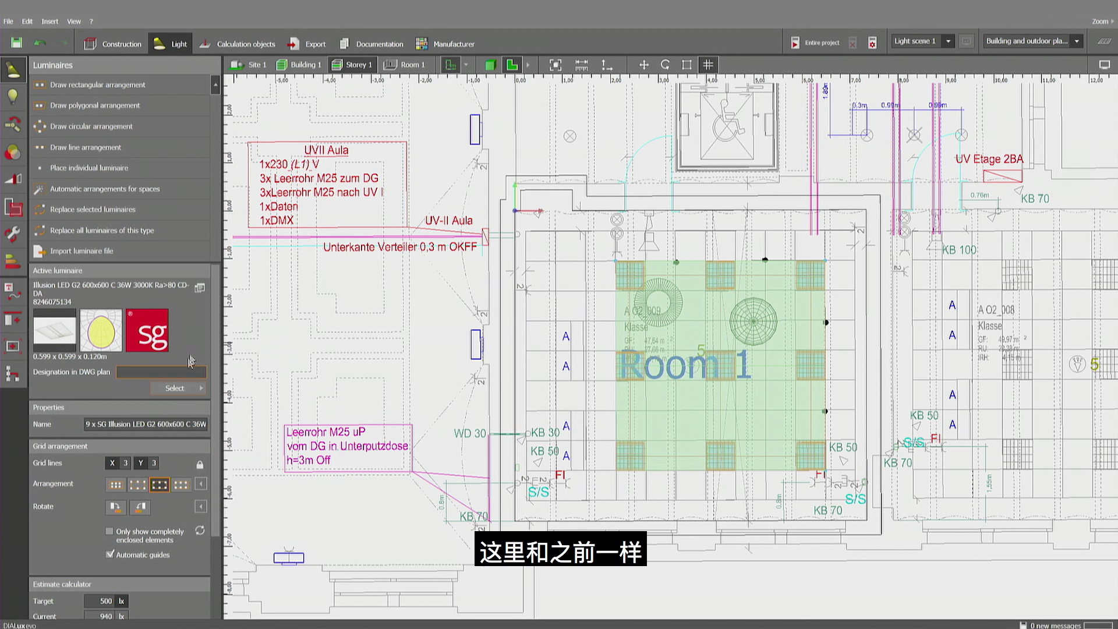
# Draw a line of three Uw 16W luminaires along Room 1's left edge, spaced 1.888 m.
pyautogui.click(176, 388)
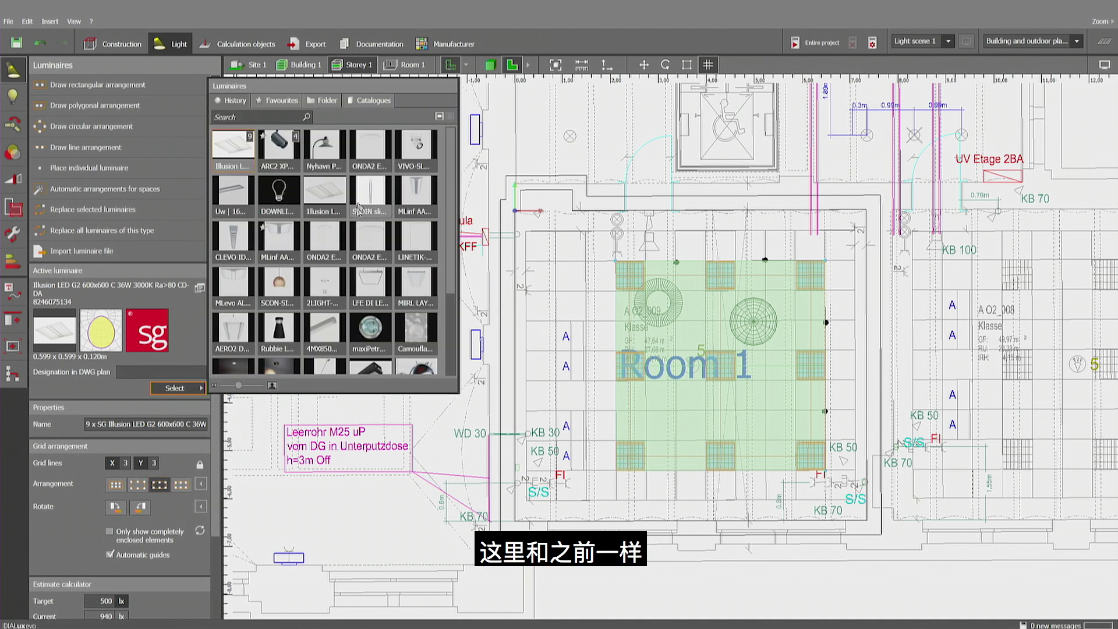
pyautogui.click(233, 192)
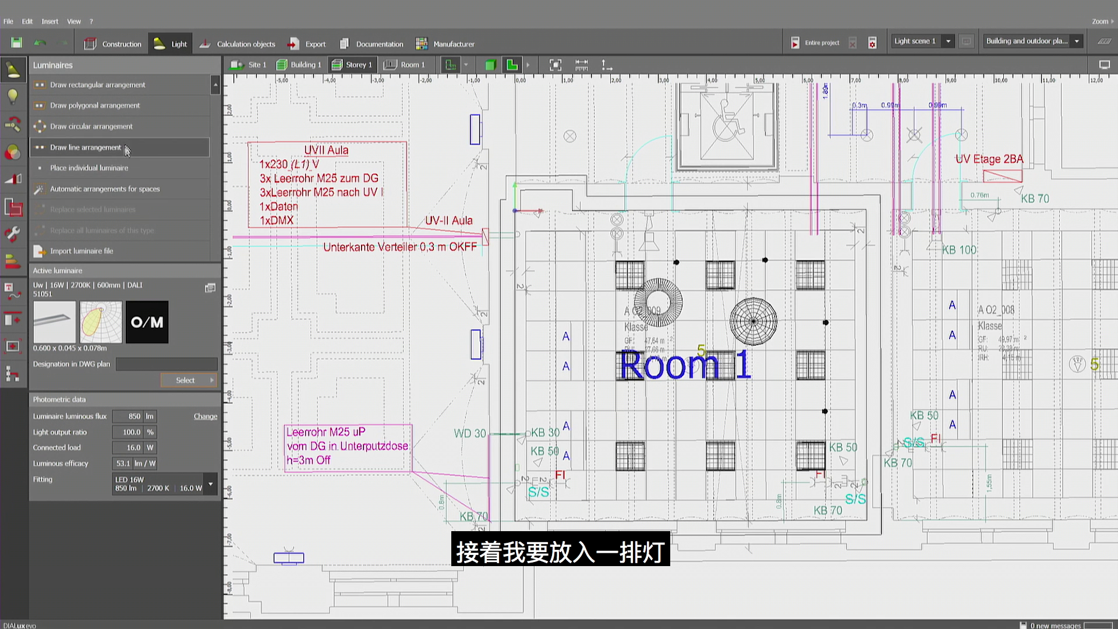
pyautogui.click(125, 148)
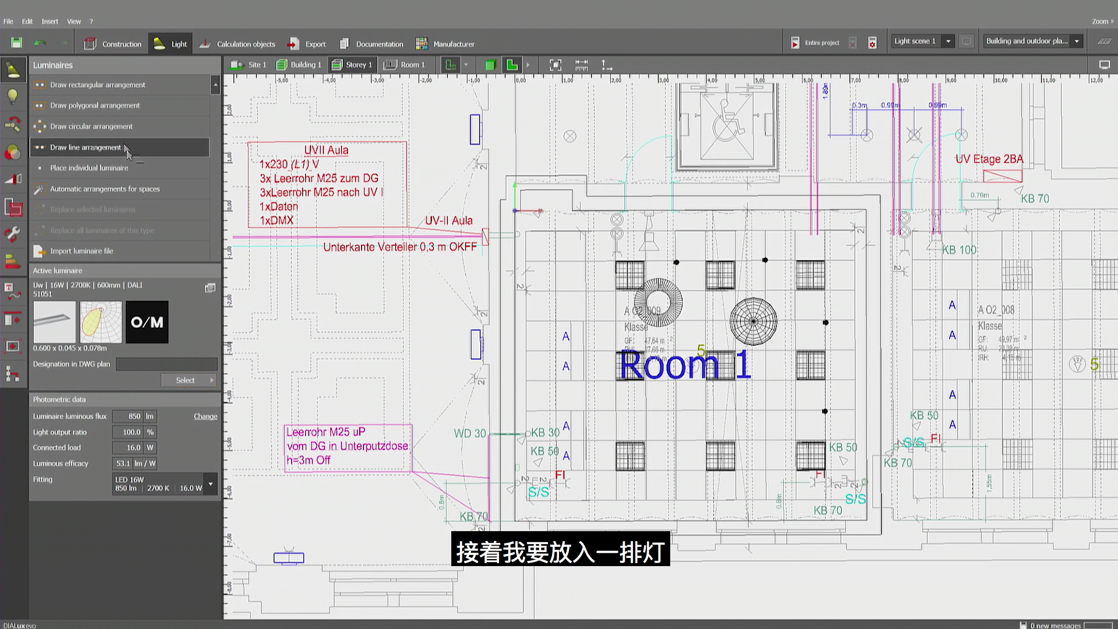
pyautogui.click(588, 262)
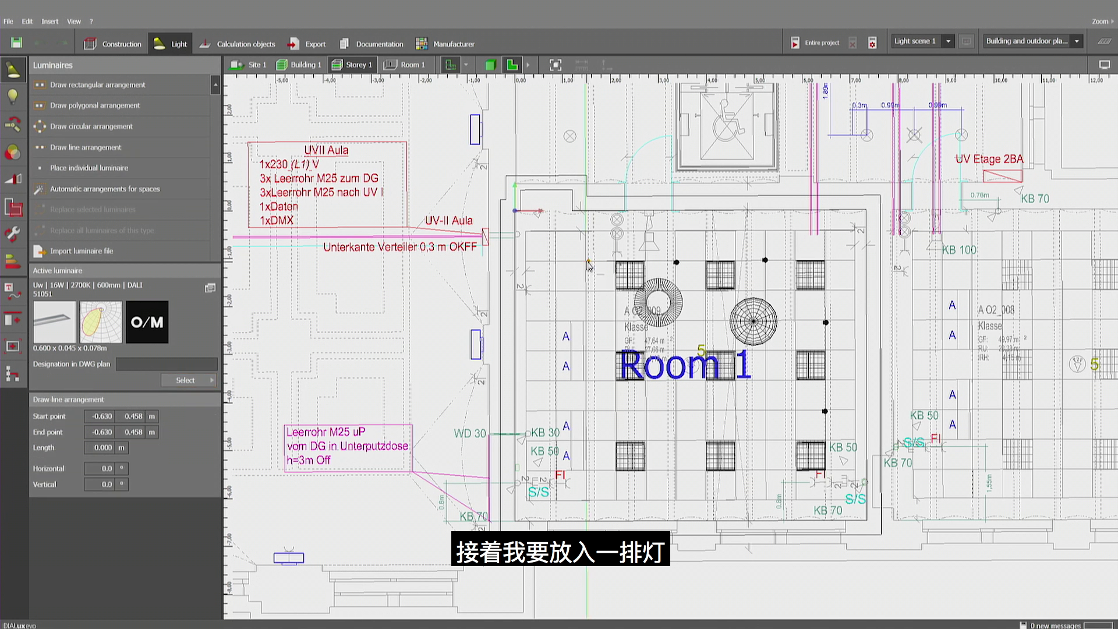
pyautogui.click(587, 470)
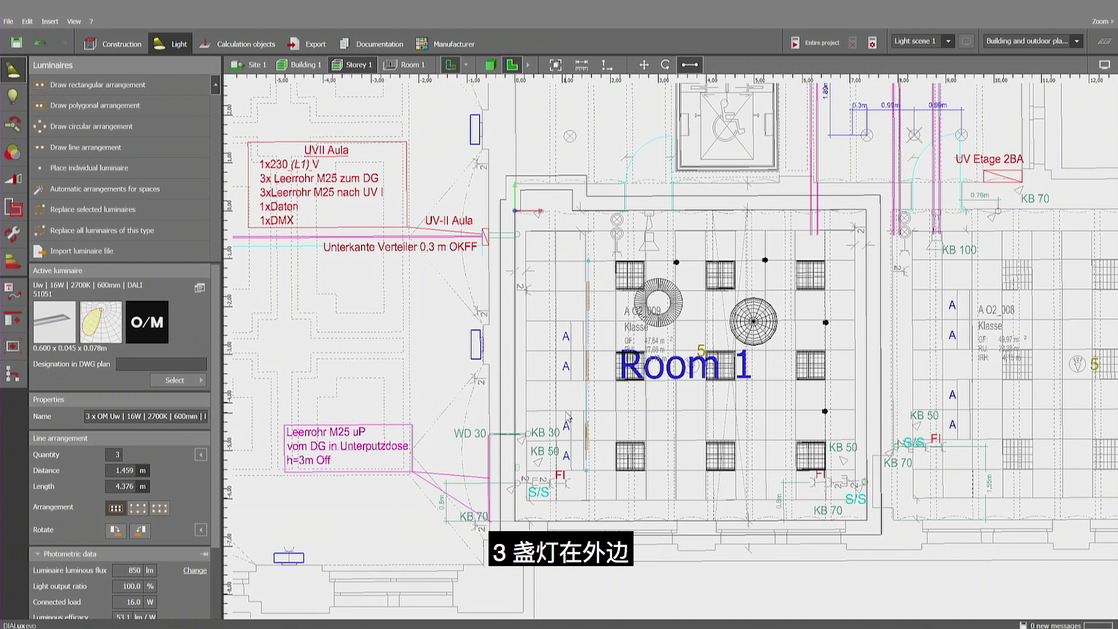
pyautogui.click(159, 508)
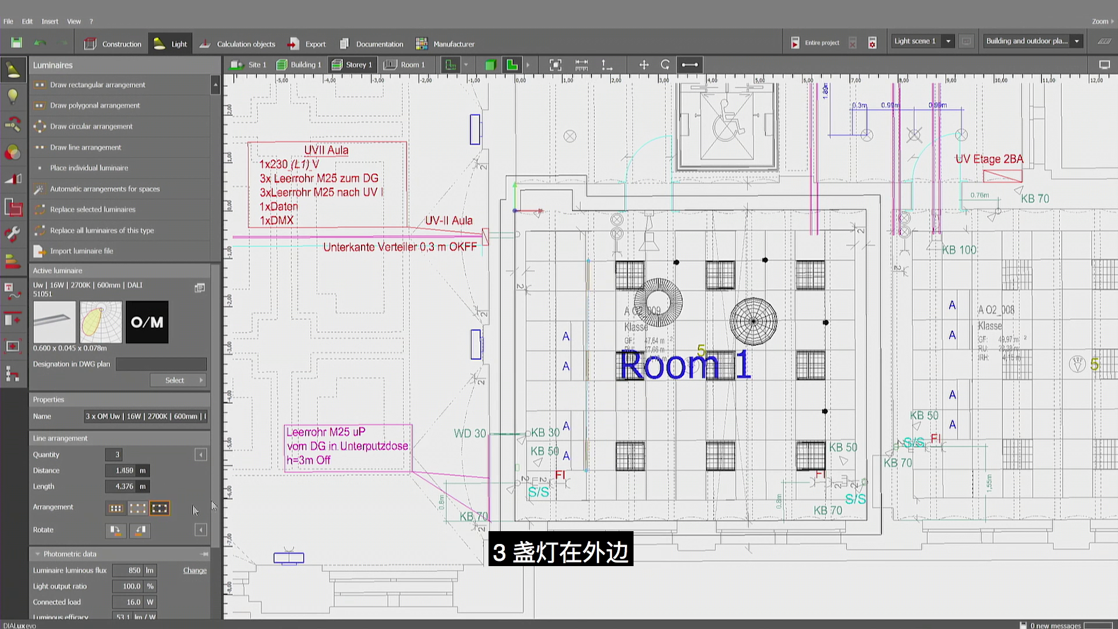
# Show the light distribution and rotate the luminaire line so the light falls leftward.
pyautogui.click(1105, 64)
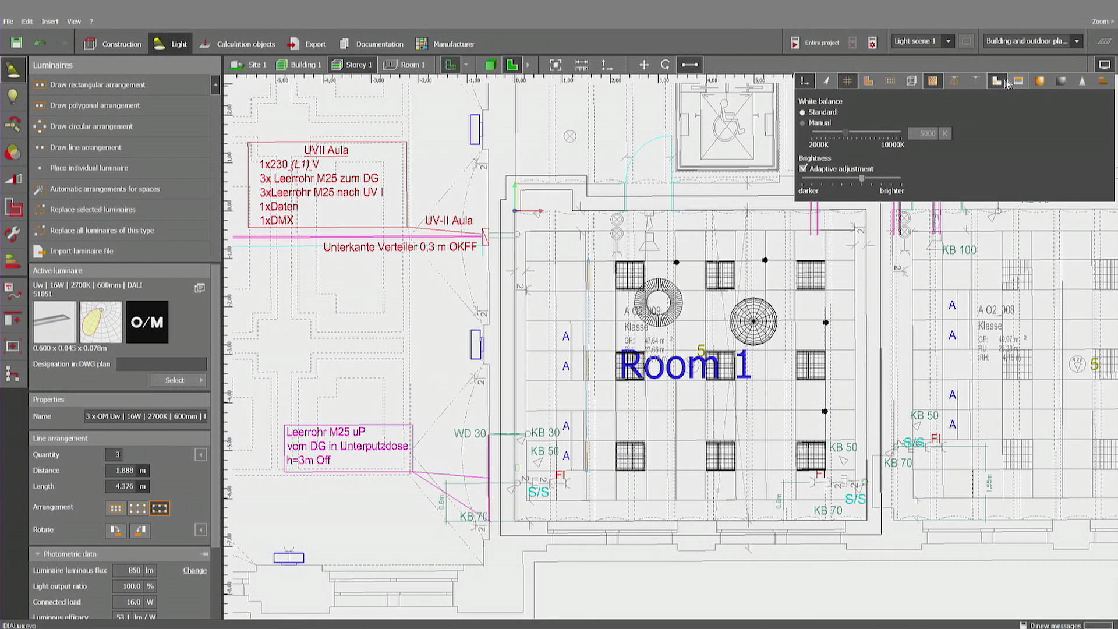
pyautogui.click(955, 81)
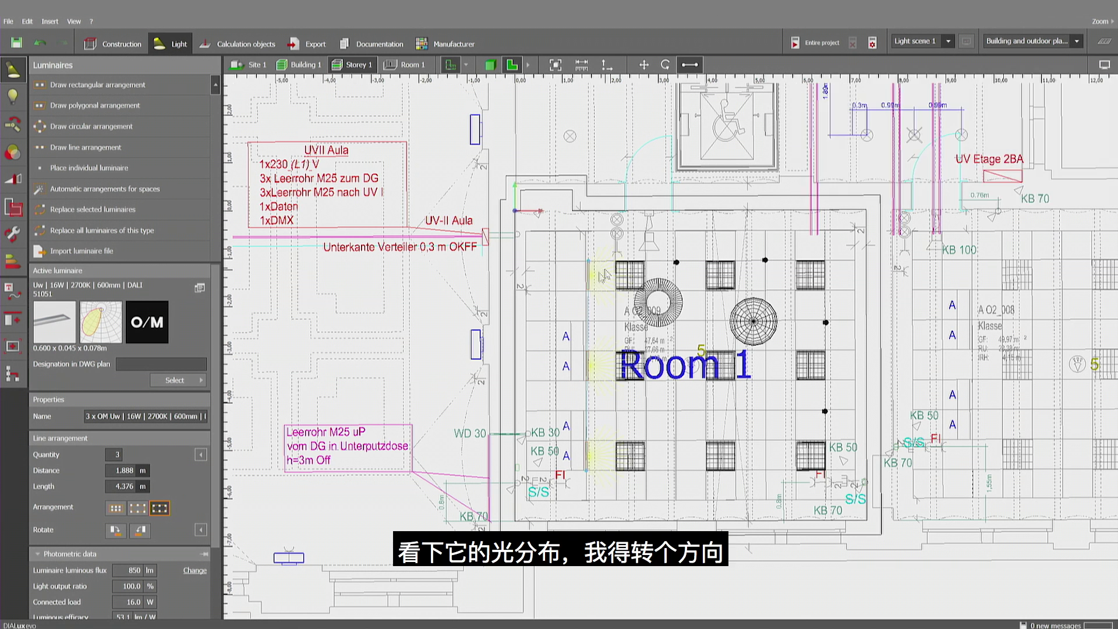
pyautogui.click(665, 65)
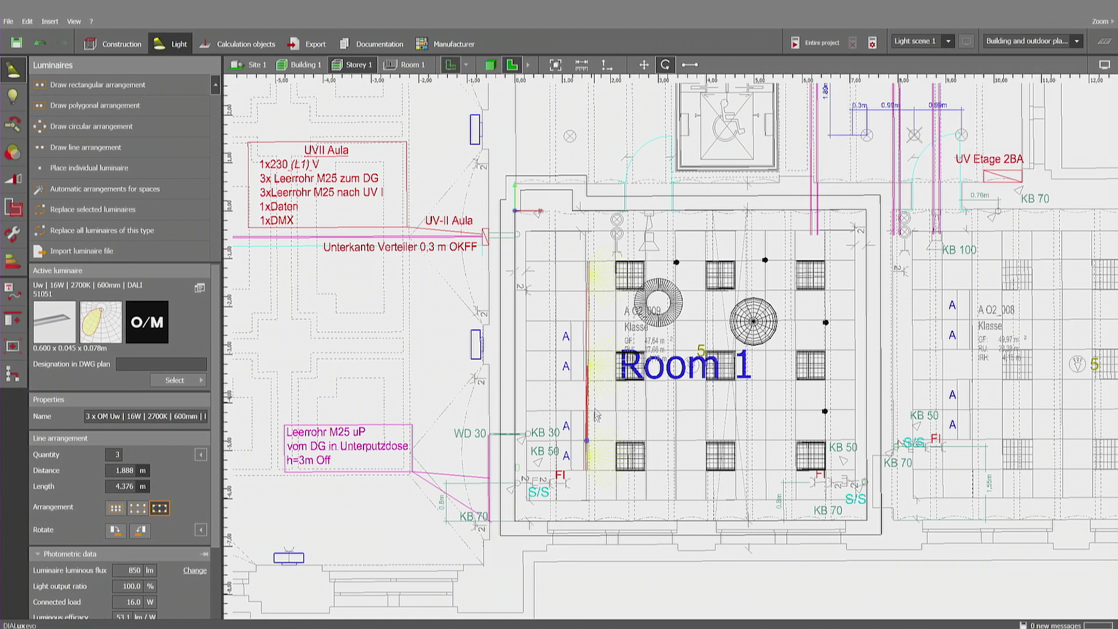
pyautogui.moveTo(588, 442); pyautogui.dragTo(562, 323)
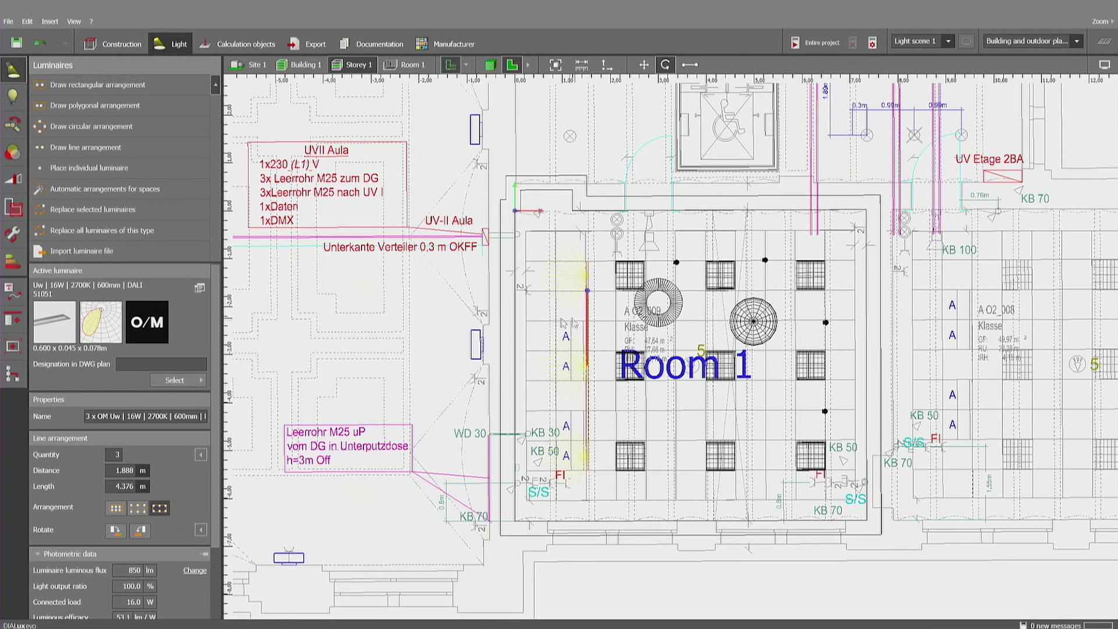
# Box-select the top-left SG Illusion luminaire of the 3x3 grid and move it up-left.
pyautogui.click(603, 160)
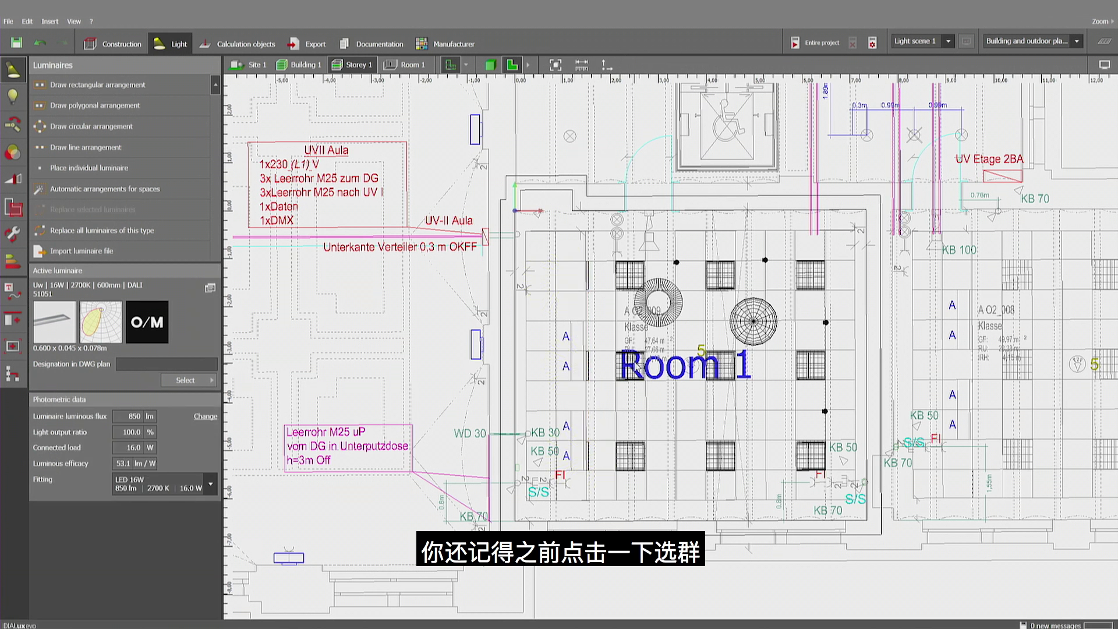
pyautogui.click(637, 367)
pyautogui.click(636, 367)
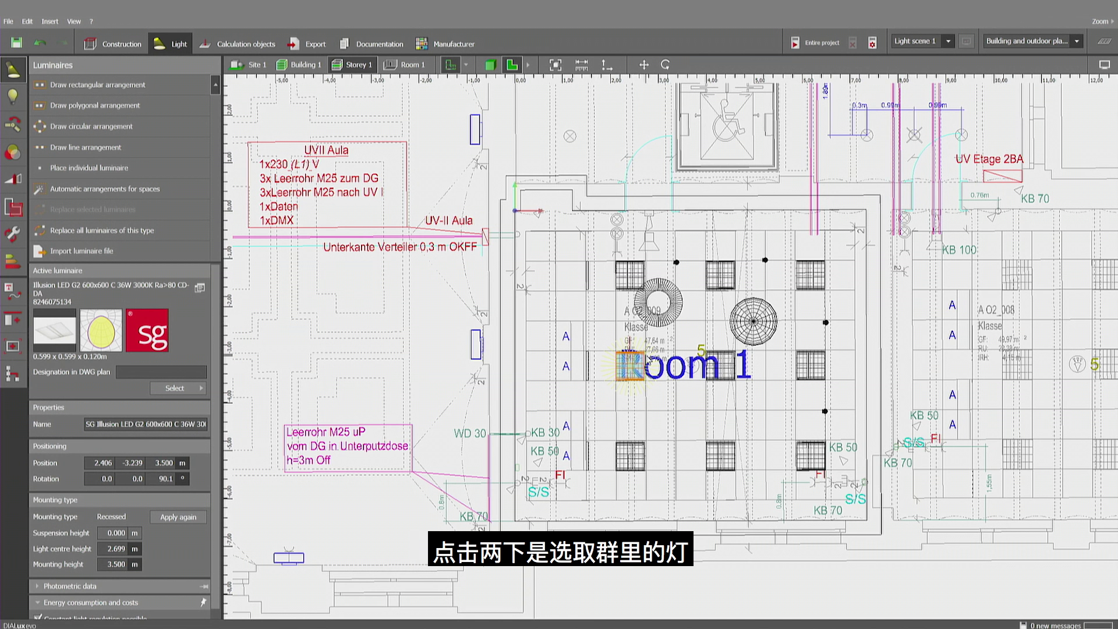
pyautogui.press('Escape')
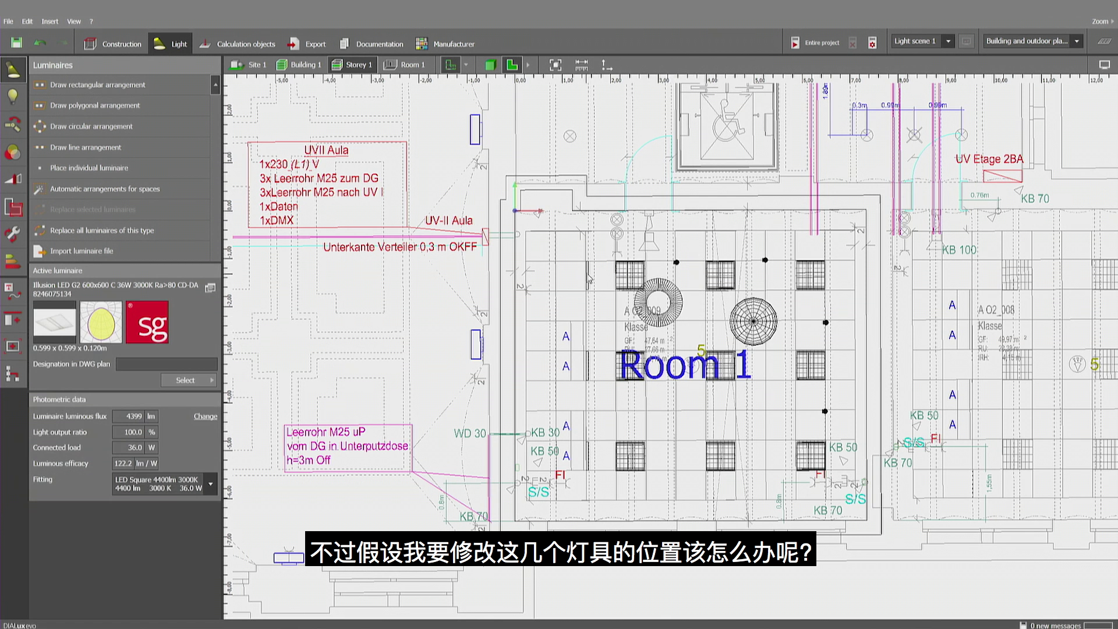
pyautogui.moveTo(691, 249); pyautogui.dragTo(574, 281)
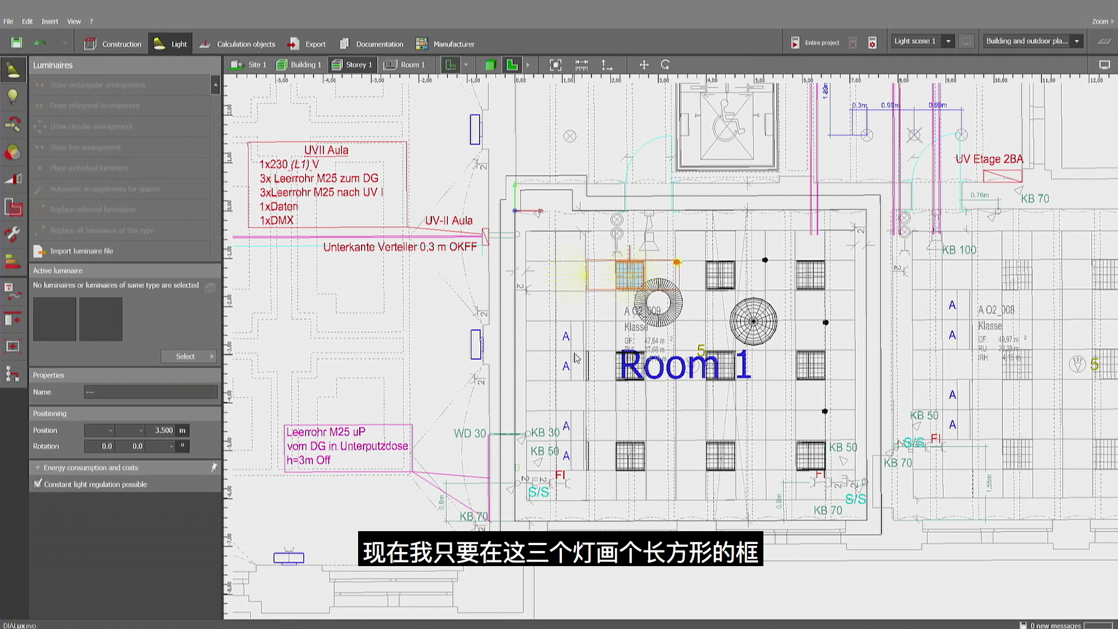
pyautogui.click(643, 65)
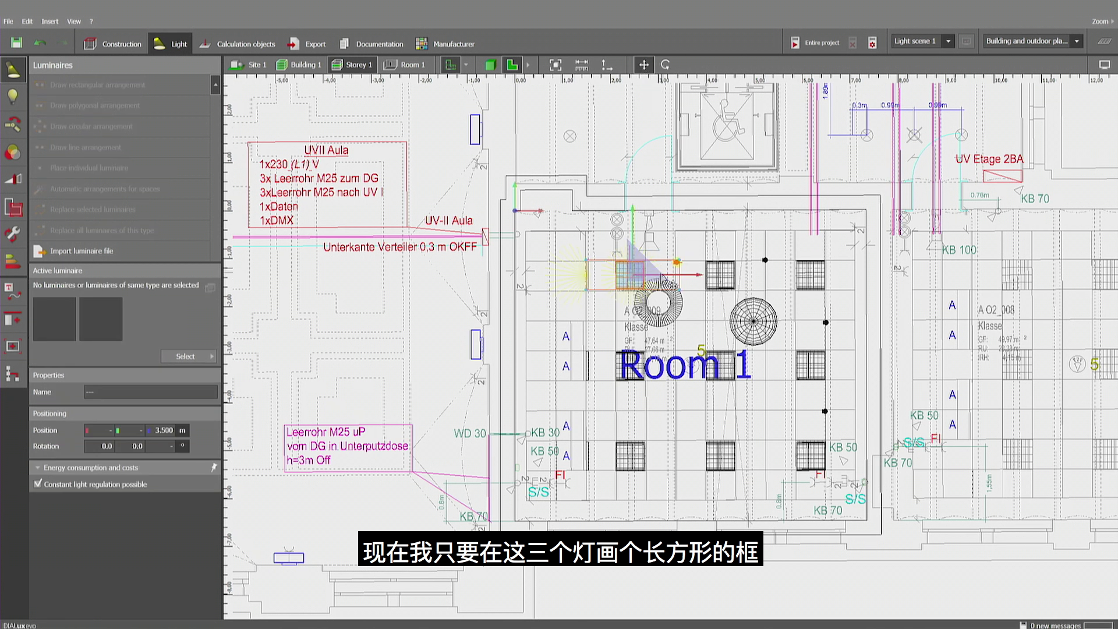
pyautogui.moveTo(632, 276); pyautogui.dragTo(610, 258)
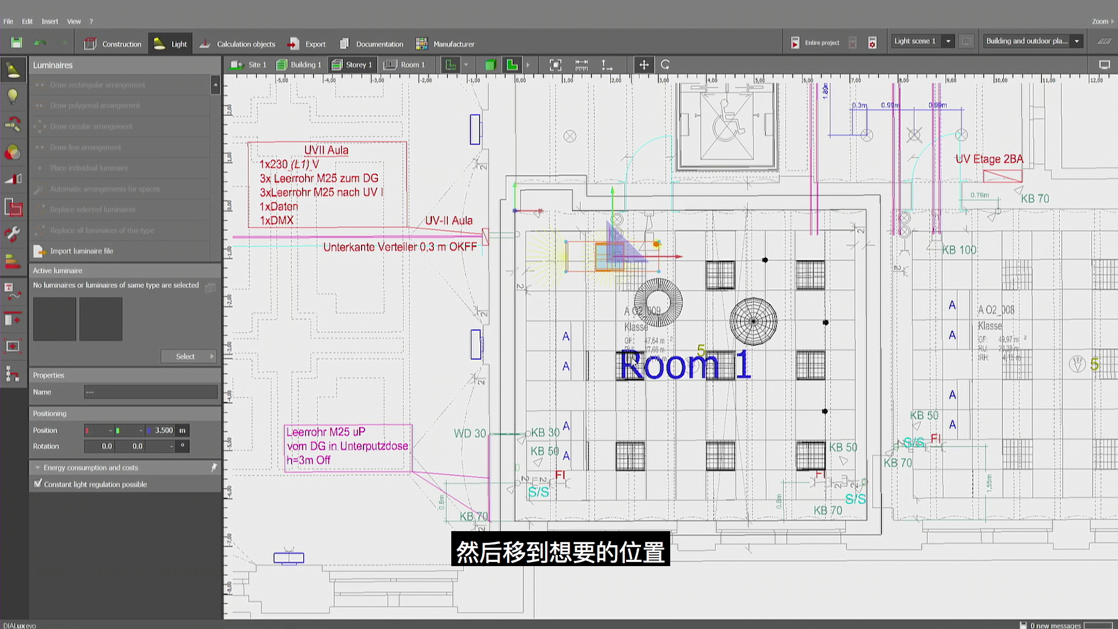
# Reselect the whole luminaire grid and briefly check the luminaire catalogue.
pyautogui.click(573, 315)
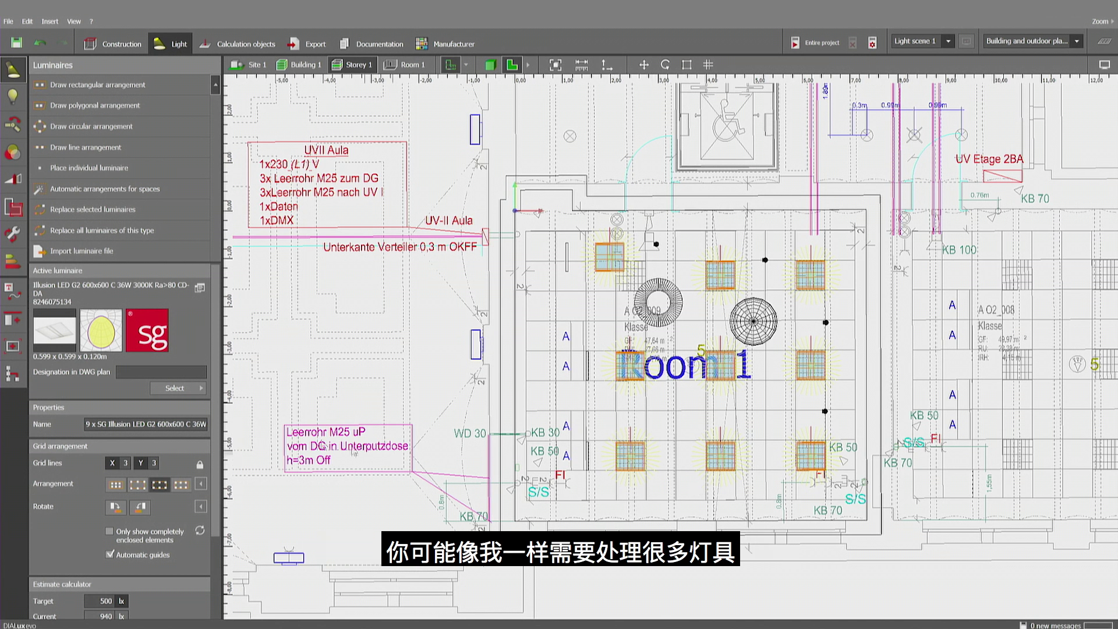
pyautogui.click(188, 391)
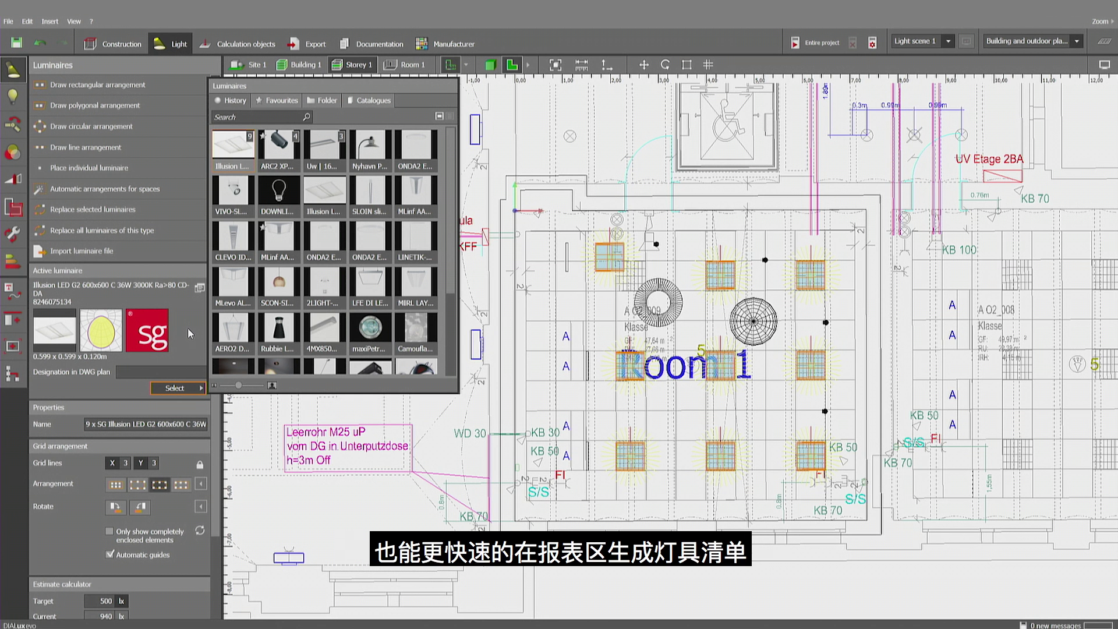
pyautogui.click(188, 333)
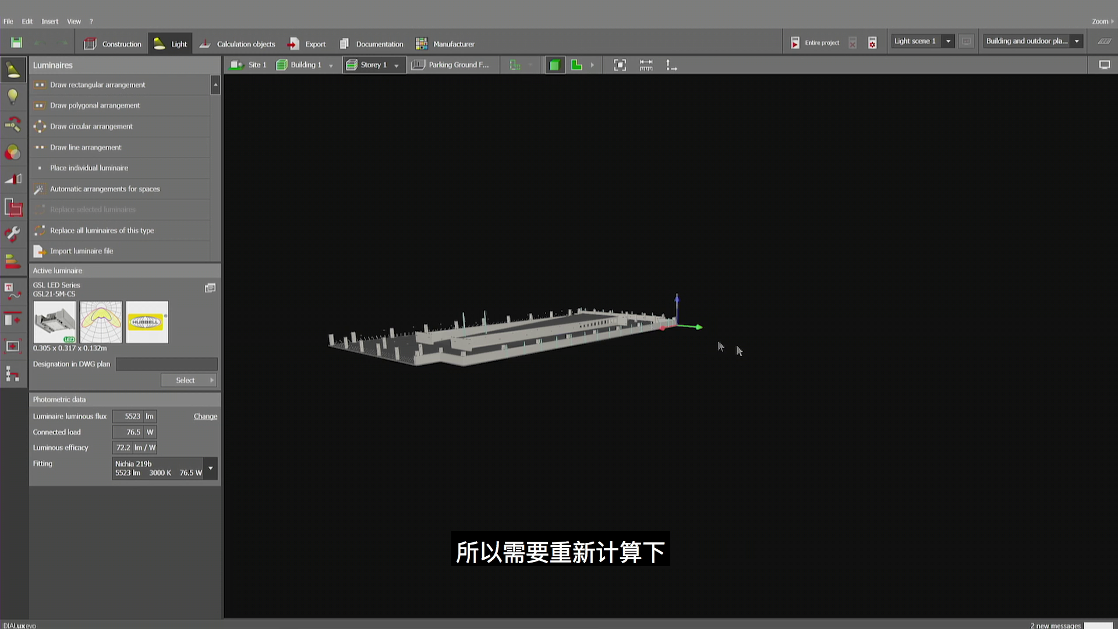
# Read the file-format update and recalculation notices, then close the Messages panel.
pyautogui.click(1052, 623)
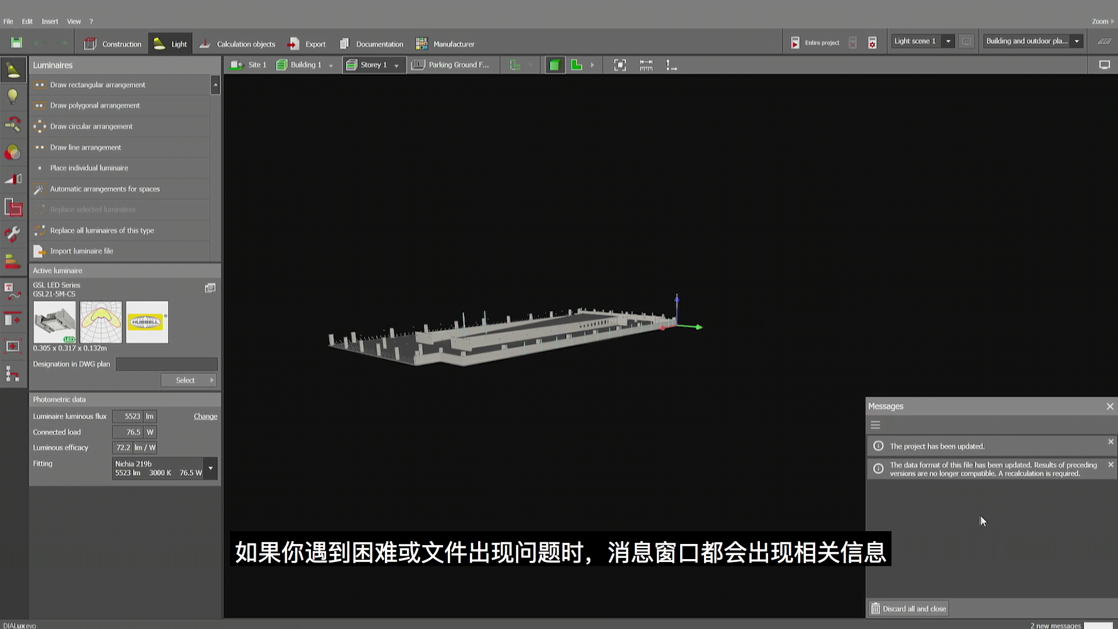
pyautogui.click(1109, 406)
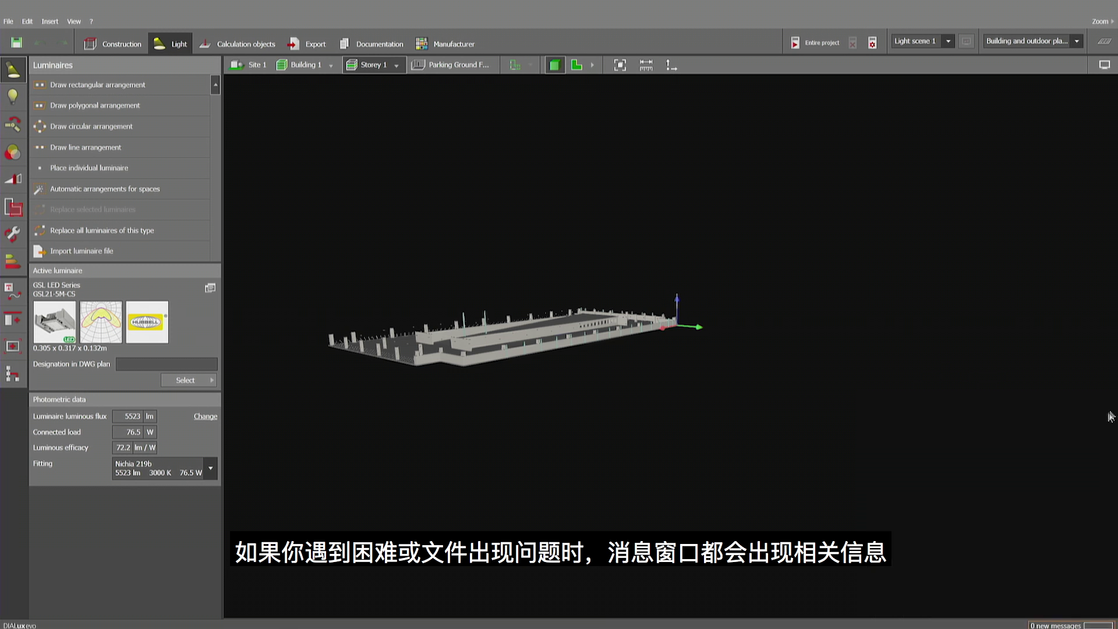
# Show Site 1, orbit to a higher angle, and review the building list around the stair towers.
pyautogui.click(250, 68)
pyautogui.moveTo(761, 556); pyautogui.dragTo(553, 428, button='right')
pyautogui.click(331, 66)
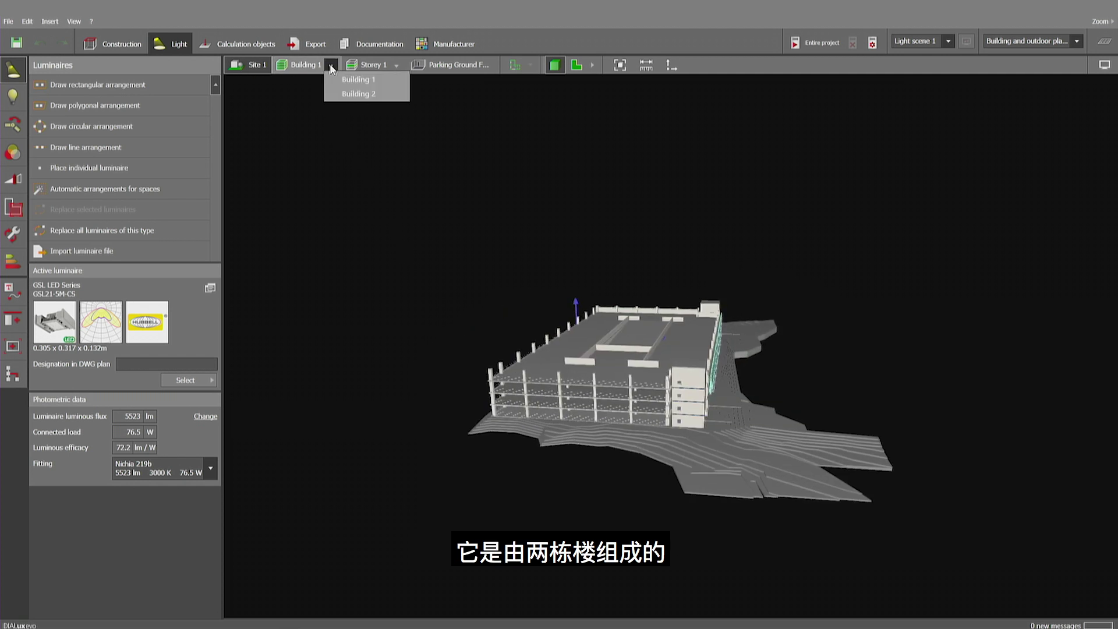
pyautogui.click(362, 79)
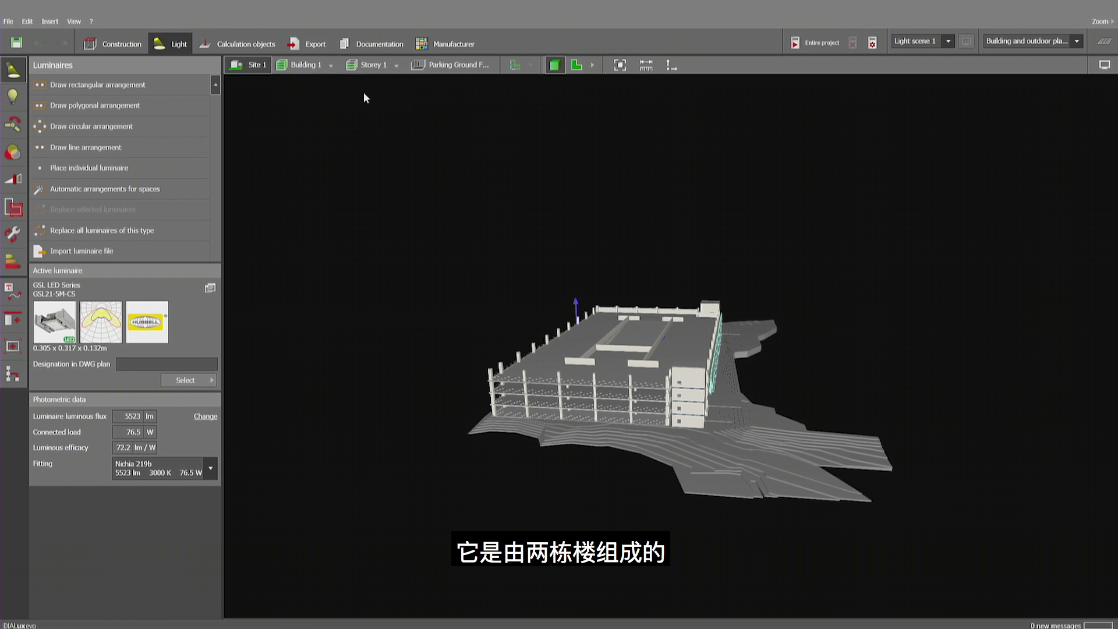
pyautogui.moveTo(604, 320)
pyautogui.mouseDown(button='right')
pyautogui.moveTo(624, 351)
pyautogui.moveTo(619, 320)
pyautogui.mouseUp(button='right')
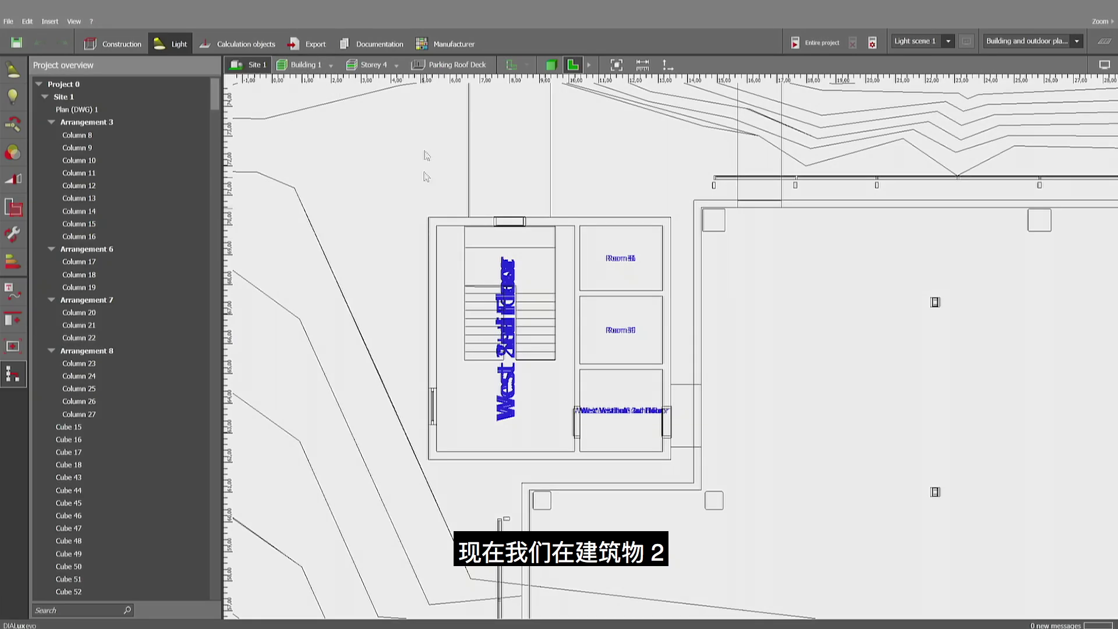
# Switch to Building 2, Storey 1, and zoom onto the West Staircase beside Rooms 4 and 5.
pyautogui.click(331, 65)
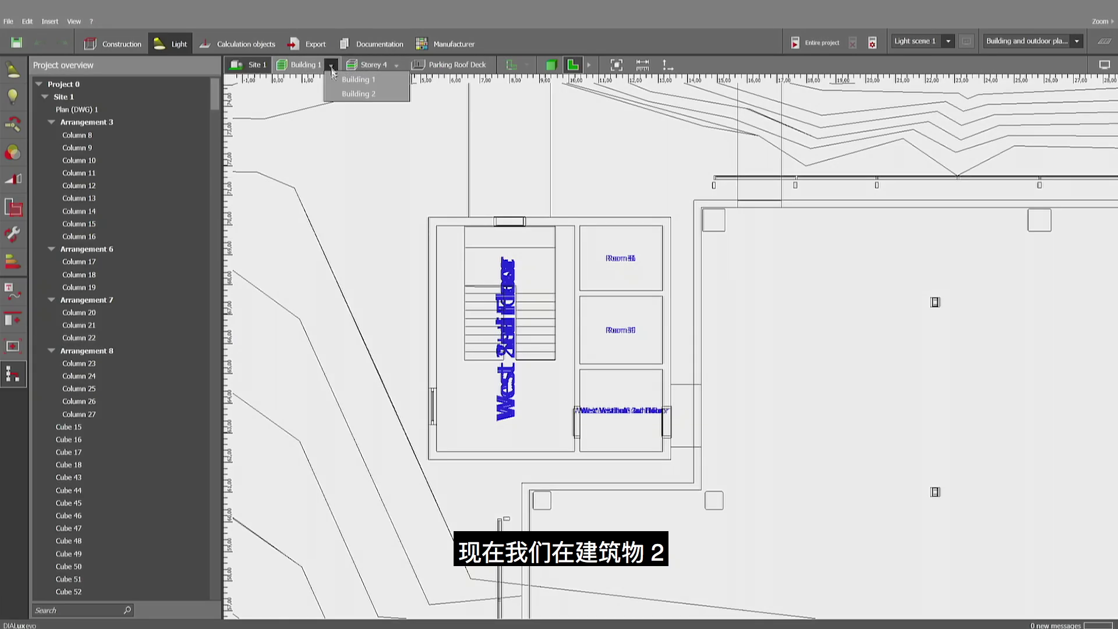
pyautogui.click(348, 99)
pyautogui.click(397, 65)
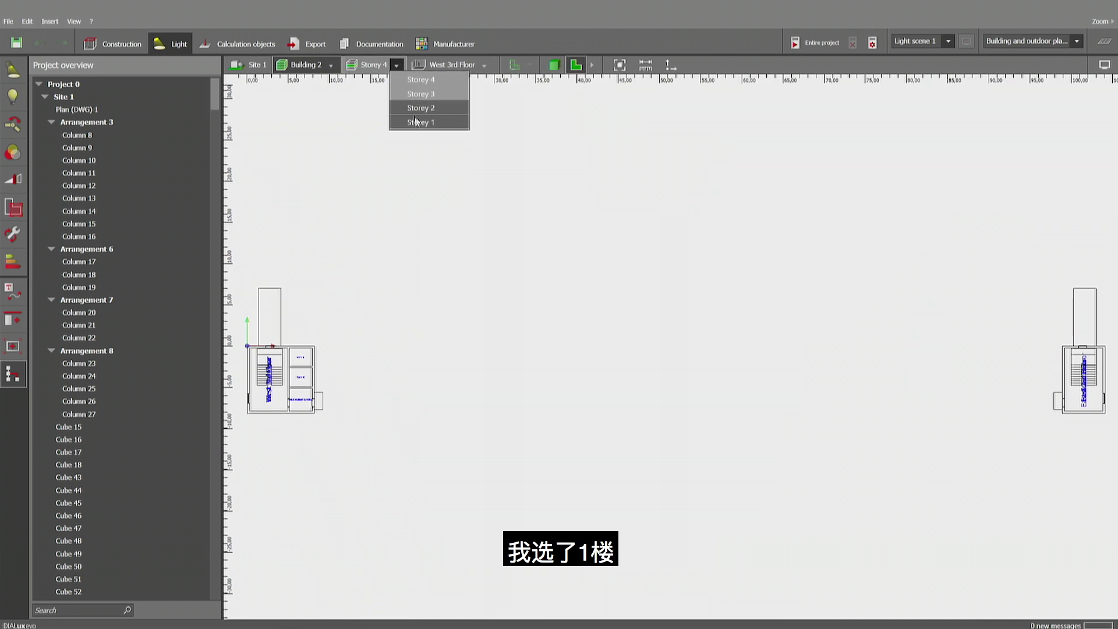
pyautogui.click(414, 124)
pyautogui.moveTo(400, 282); pyautogui.dragTo(631, 261, button='middle')
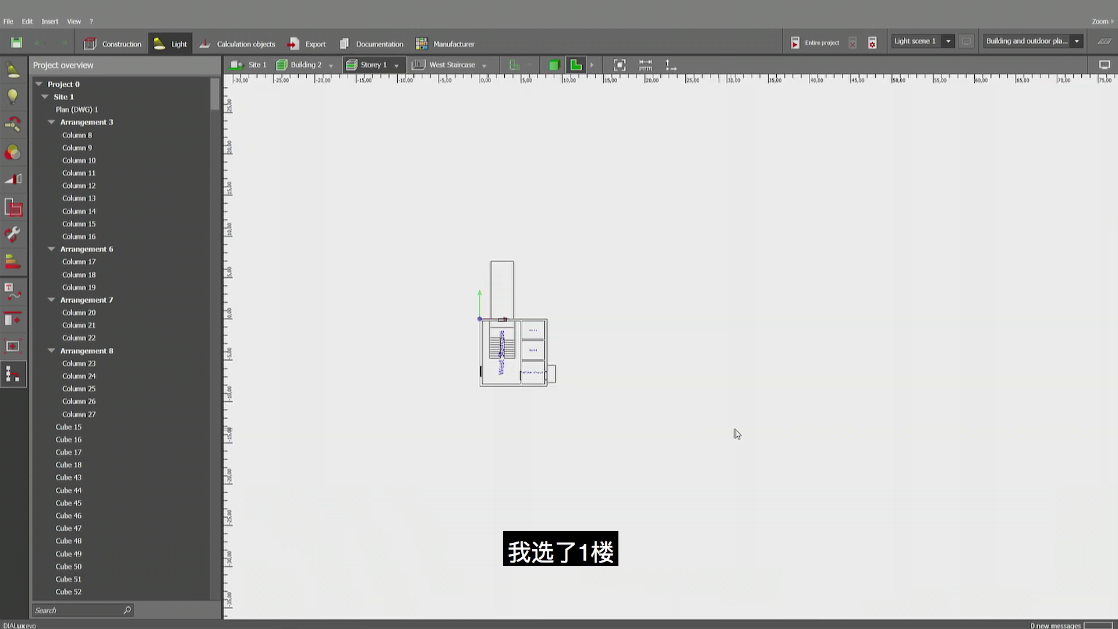
pyautogui.moveTo(738, 434); pyautogui.dragTo(296, 393, button='middle')
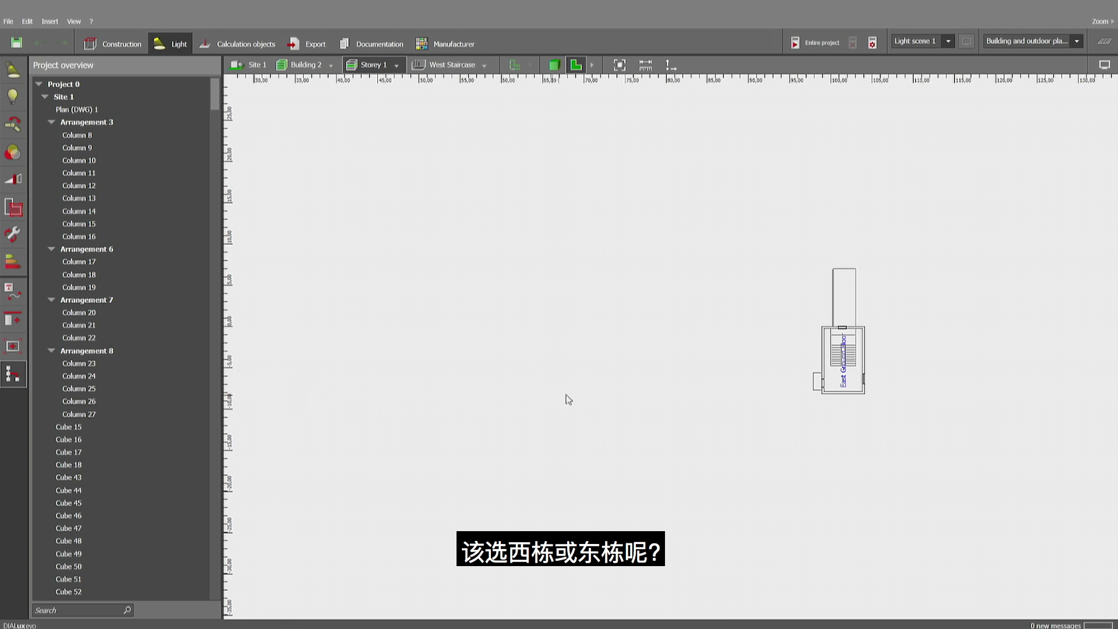
pyautogui.moveTo(569, 399); pyautogui.dragTo(579, 365, button='middle')
pyautogui.scroll(3, 781, 357)
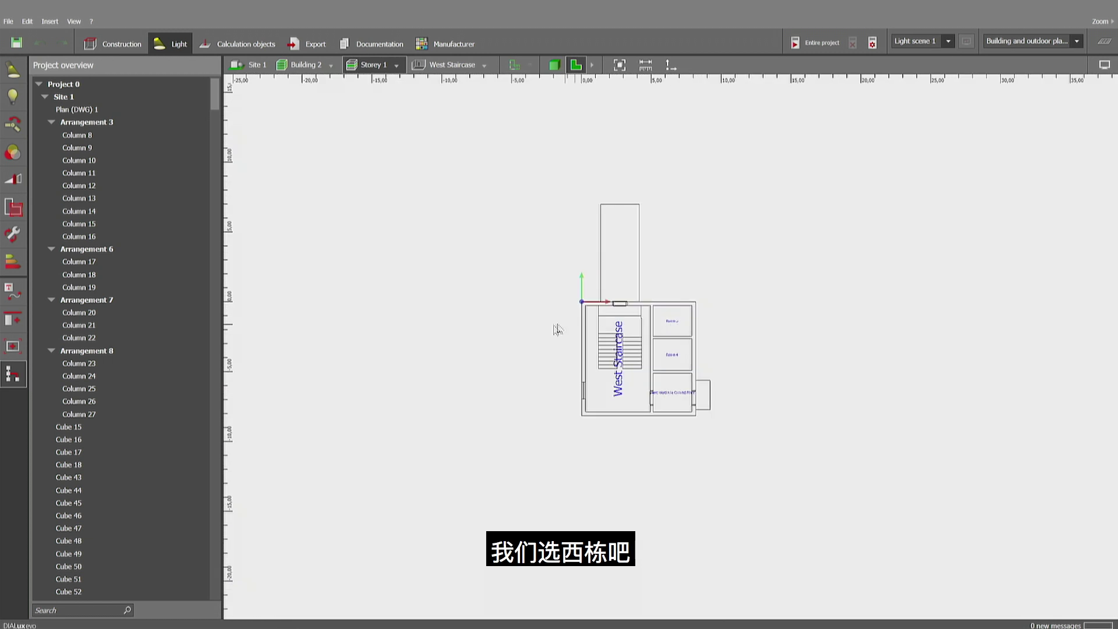
pyautogui.scroll(5, 611, 361)
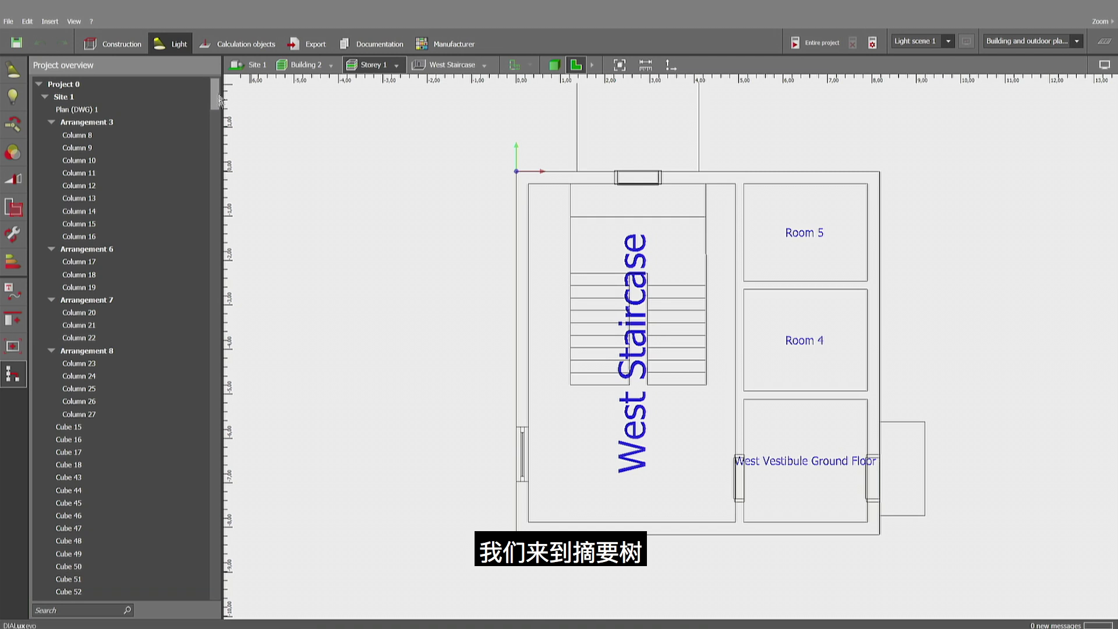
# Draw a line of three ONDA2 E D870 luminaires wall to wall across the West Staircase.
pyautogui.moveTo(215, 96); pyautogui.dragTo(238, 96)
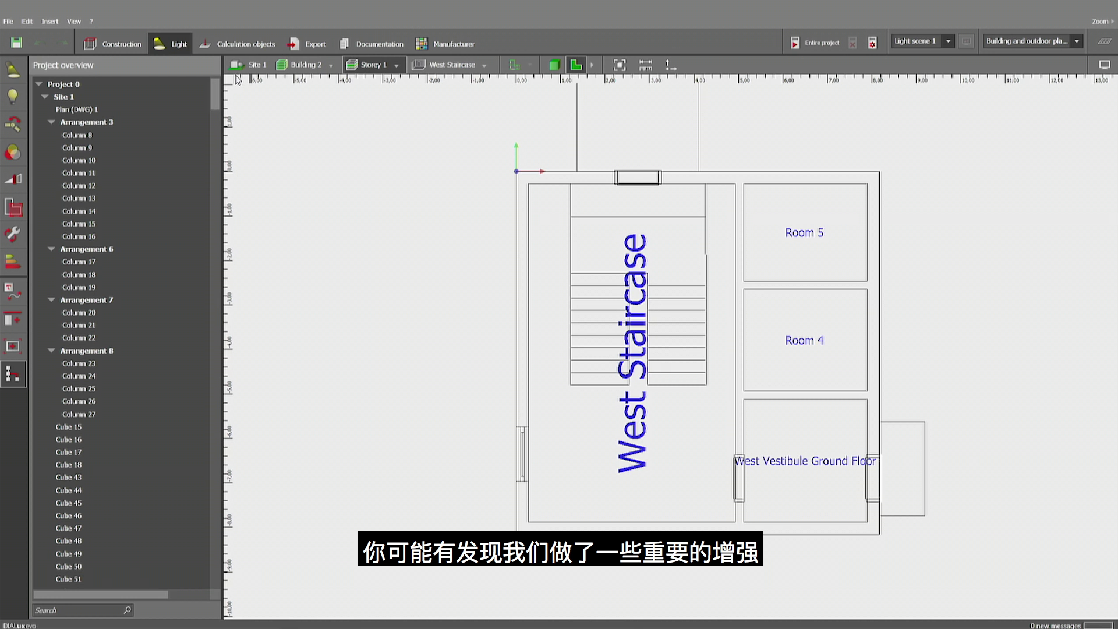
pyautogui.click(7, 68)
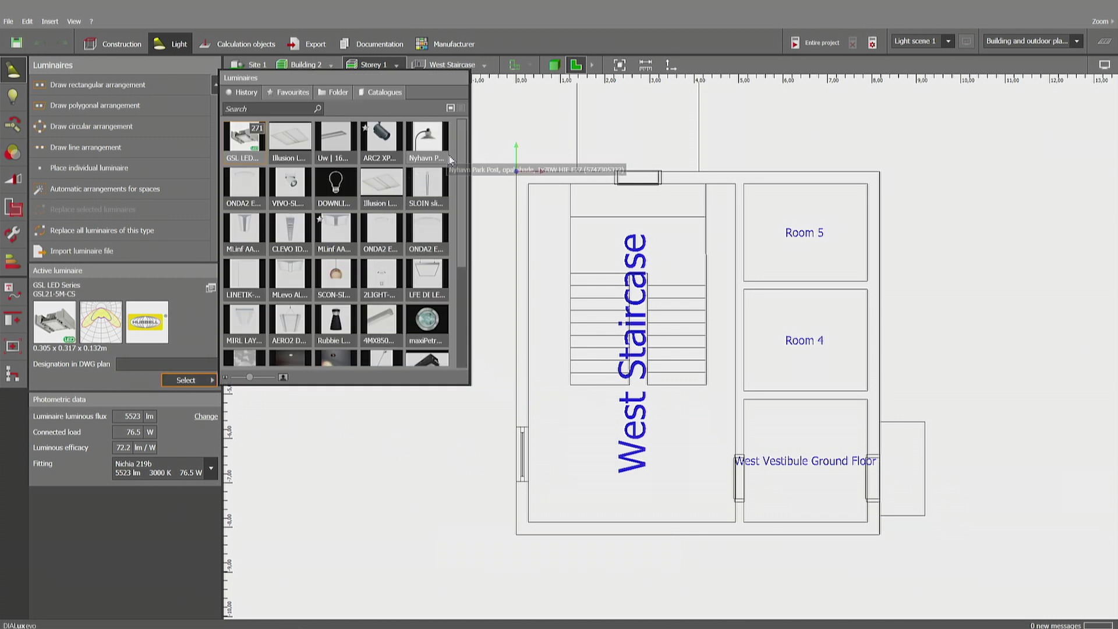
pyautogui.click(255, 181)
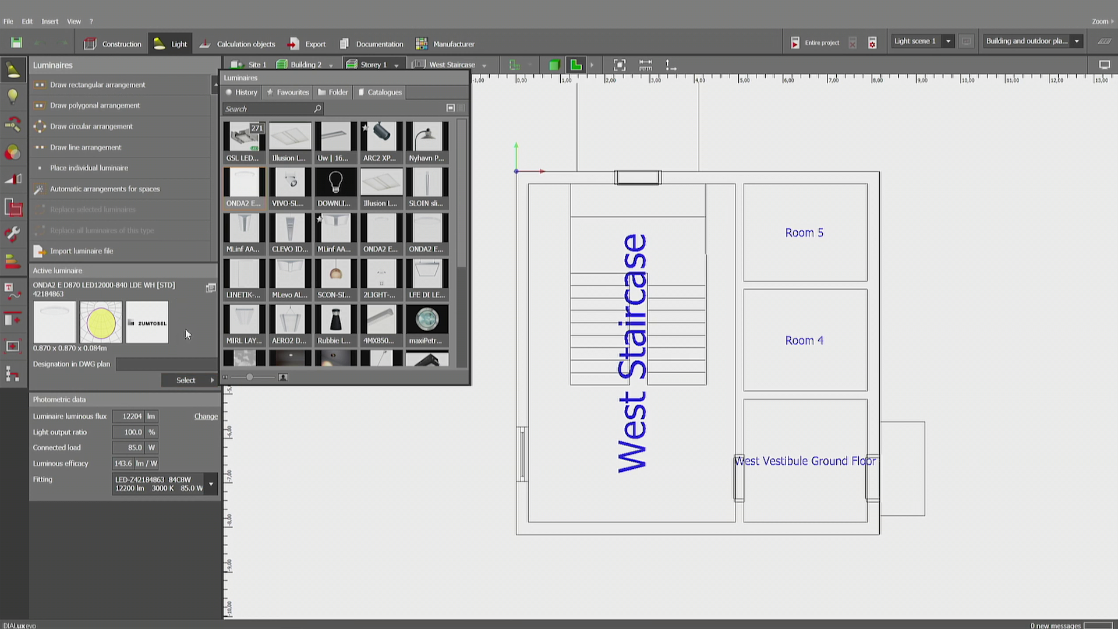
pyautogui.click(85, 147)
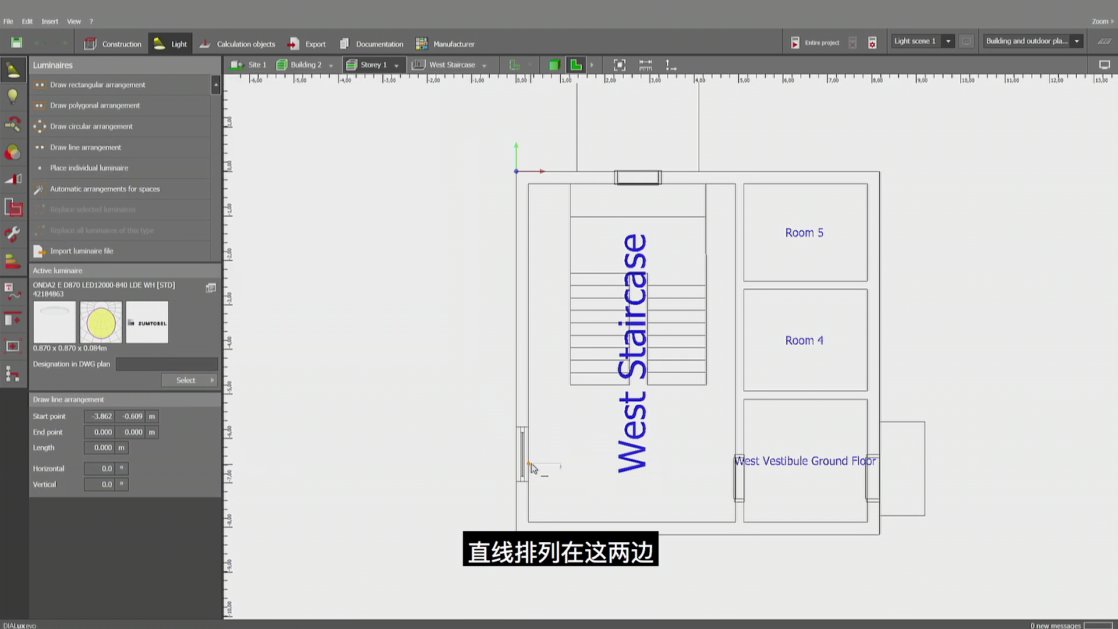
pyautogui.click(530, 465)
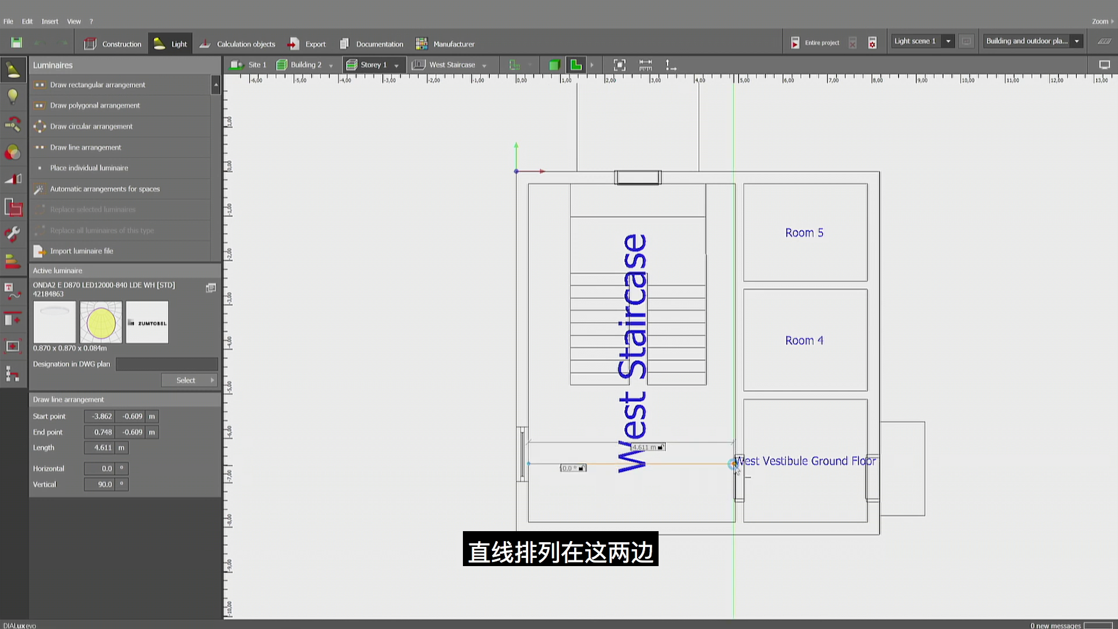
pyautogui.click(734, 465)
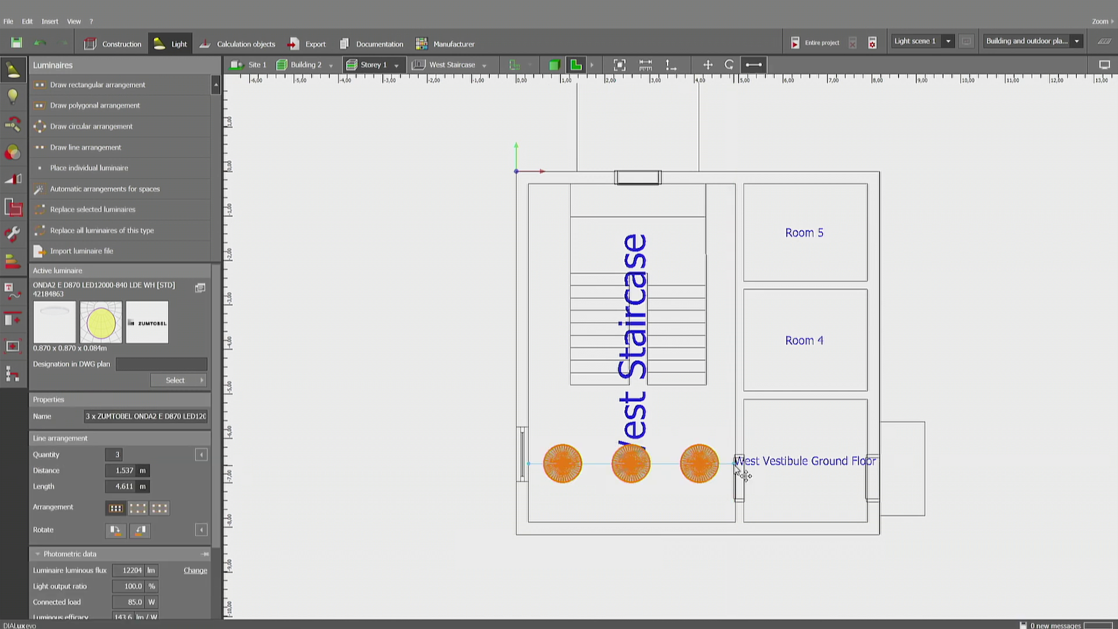
# Move the middle luminaire up toward the stairs, then reselect the whole arrangement.
pyautogui.click(641, 455)
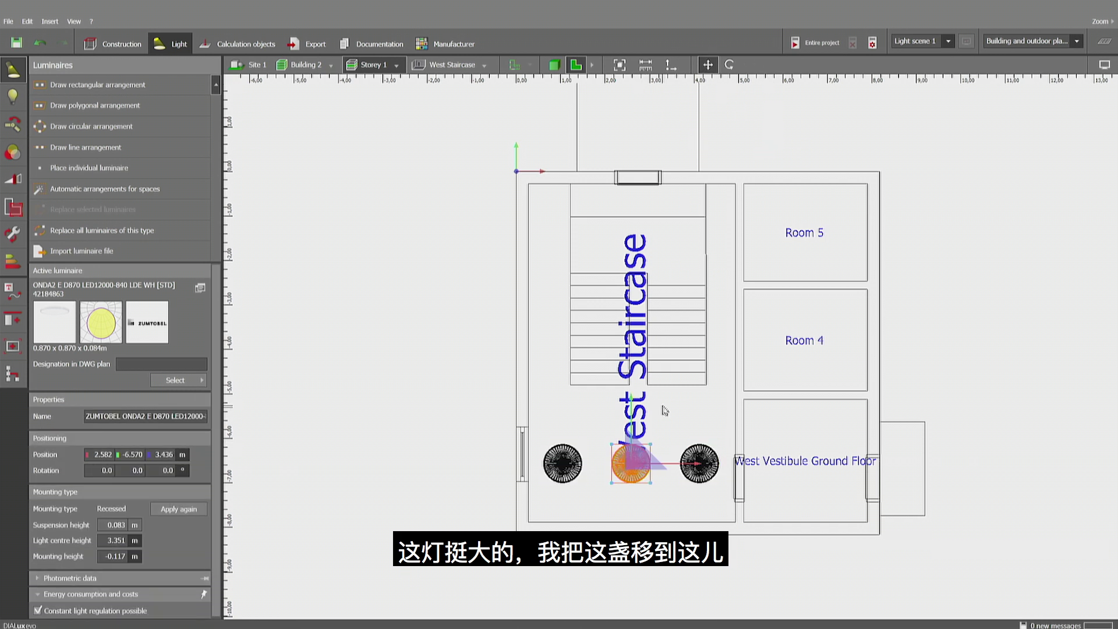
pyautogui.moveTo(635, 420); pyautogui.dragTo(634, 366)
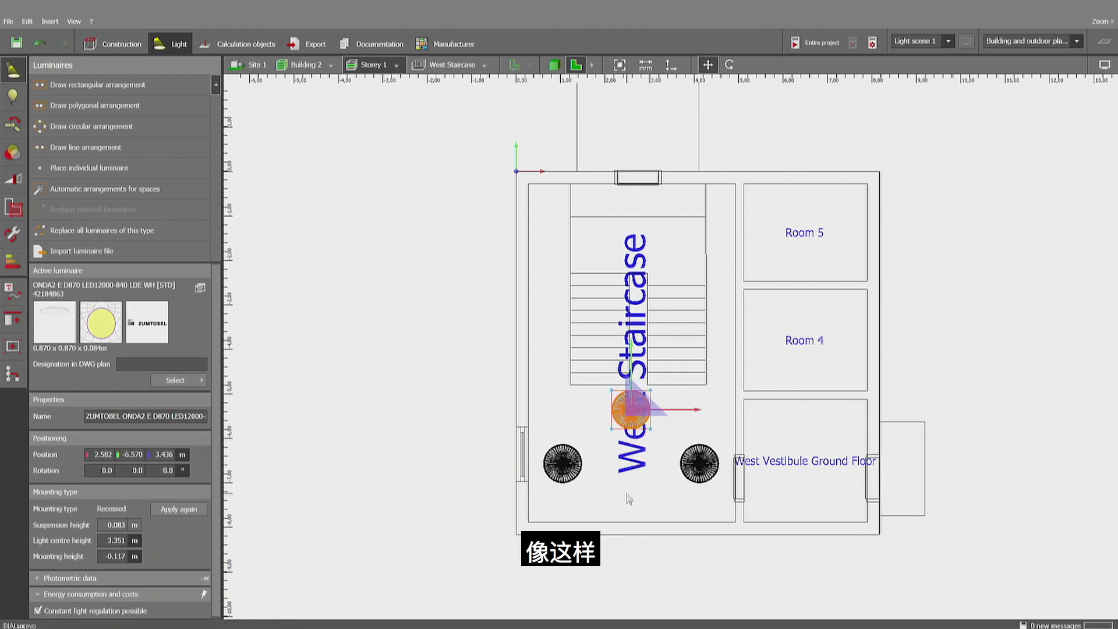
pyautogui.click(588, 471)
pyautogui.click(579, 471)
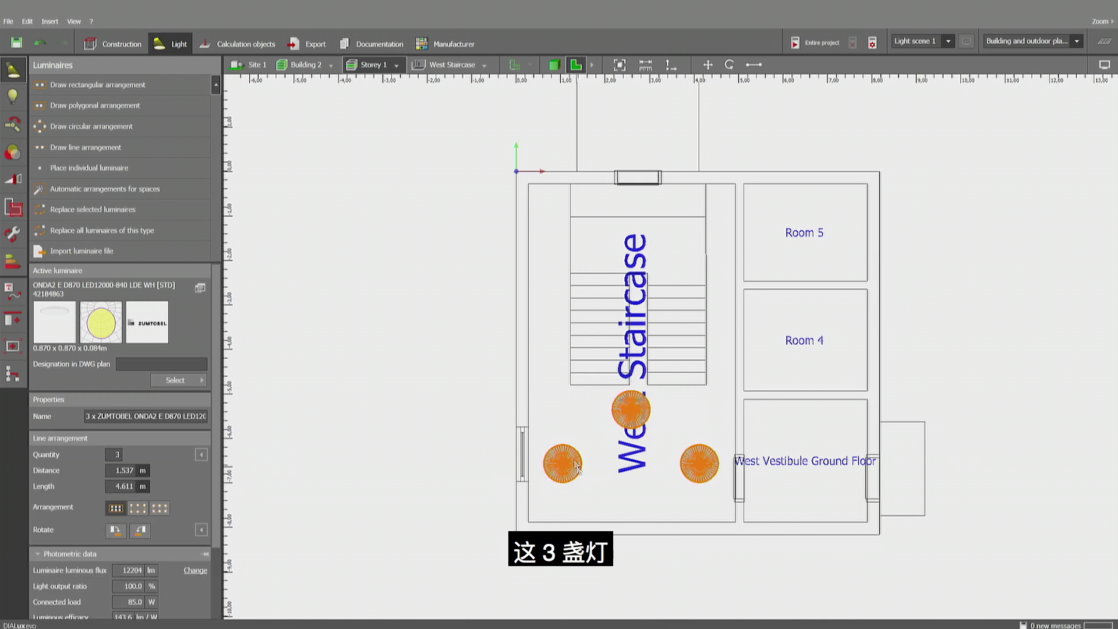
# Widen the project overview tree to read full ZUMTOBEL names and search it for 'zumt'.
pyautogui.click(12, 376)
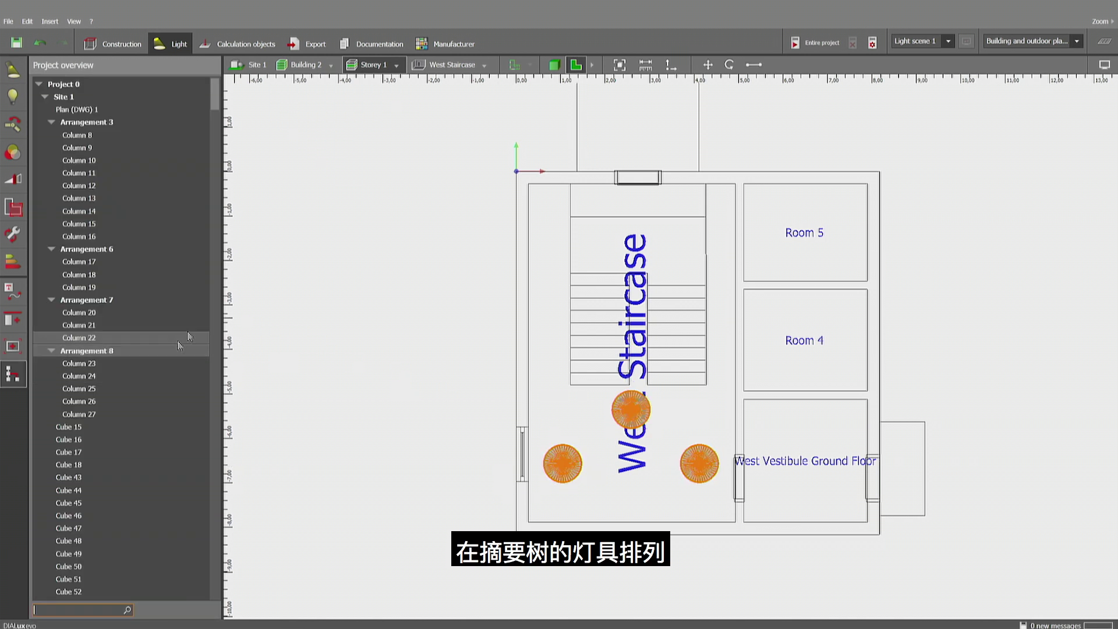
pyautogui.scroll(-5, 216, 192)
pyautogui.moveTo(215, 192); pyautogui.dragTo(236, 476)
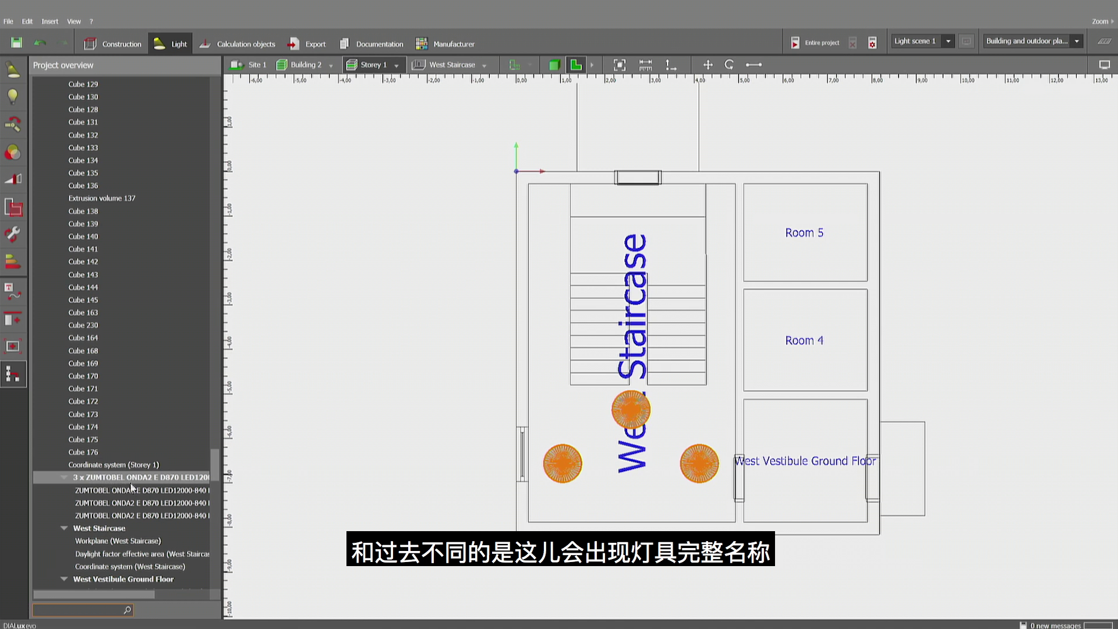
pyautogui.moveTo(222, 498); pyautogui.dragTo(276, 498)
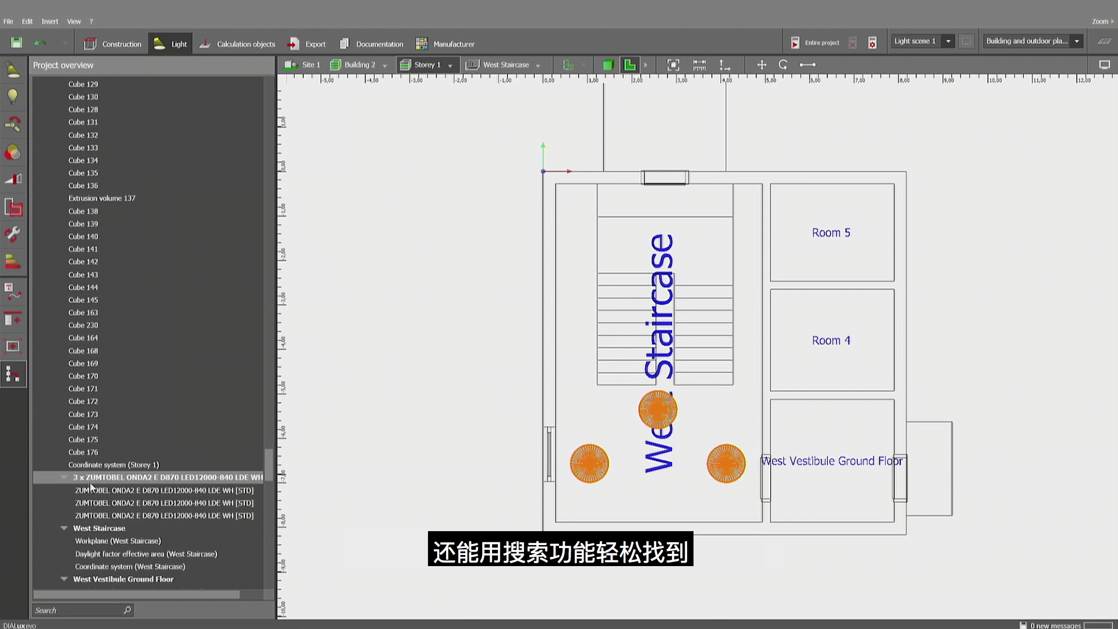
pyautogui.click(69, 611)
pyautogui.write('zu')
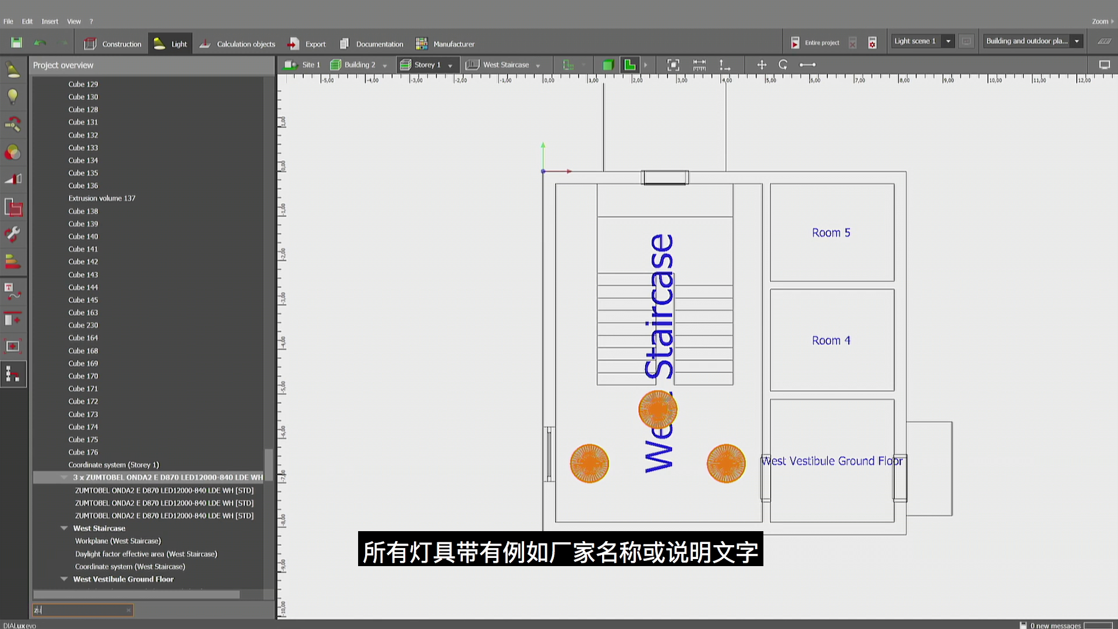
pyautogui.write('mt')
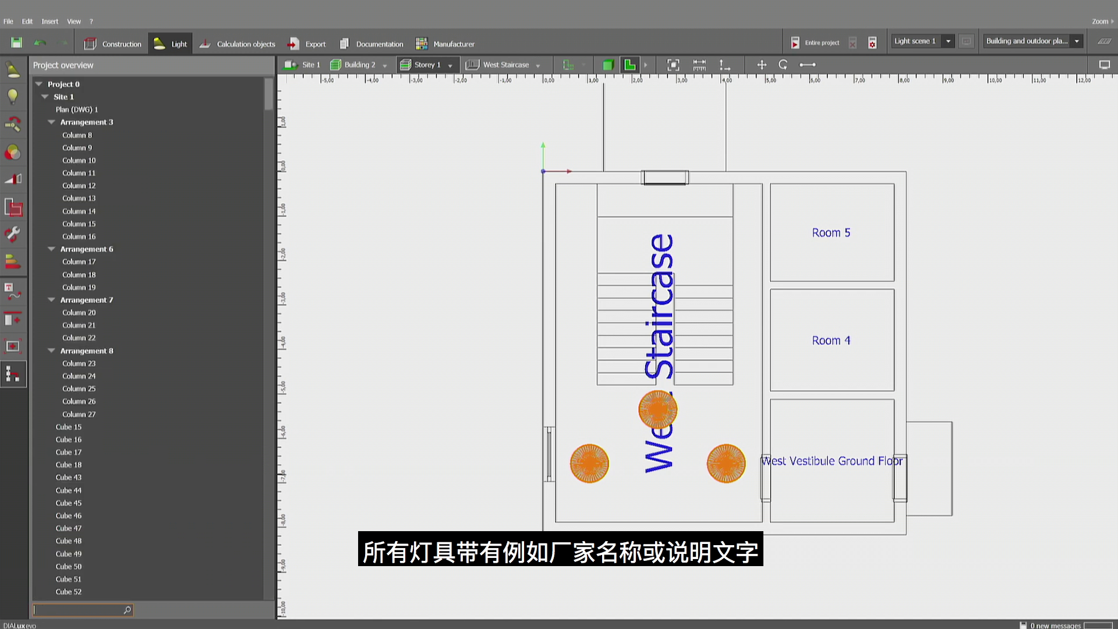
pyautogui.click(445, 575)
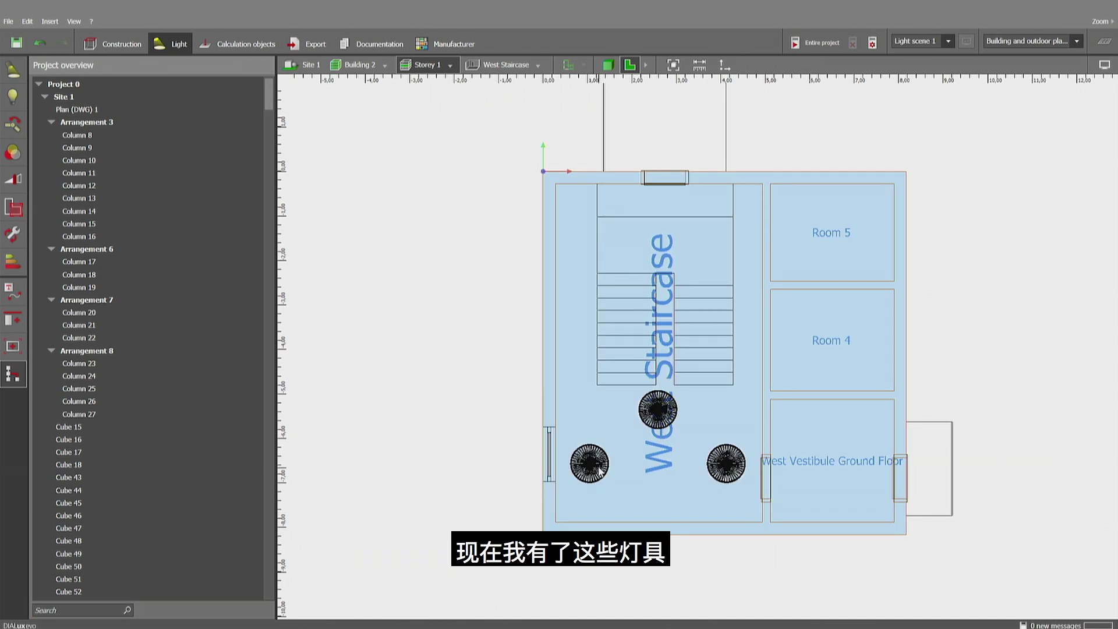
# Copy and paste the three ONDA2 E D870 staircase luminaires in place, then show Building 2.
pyautogui.click(600, 470)
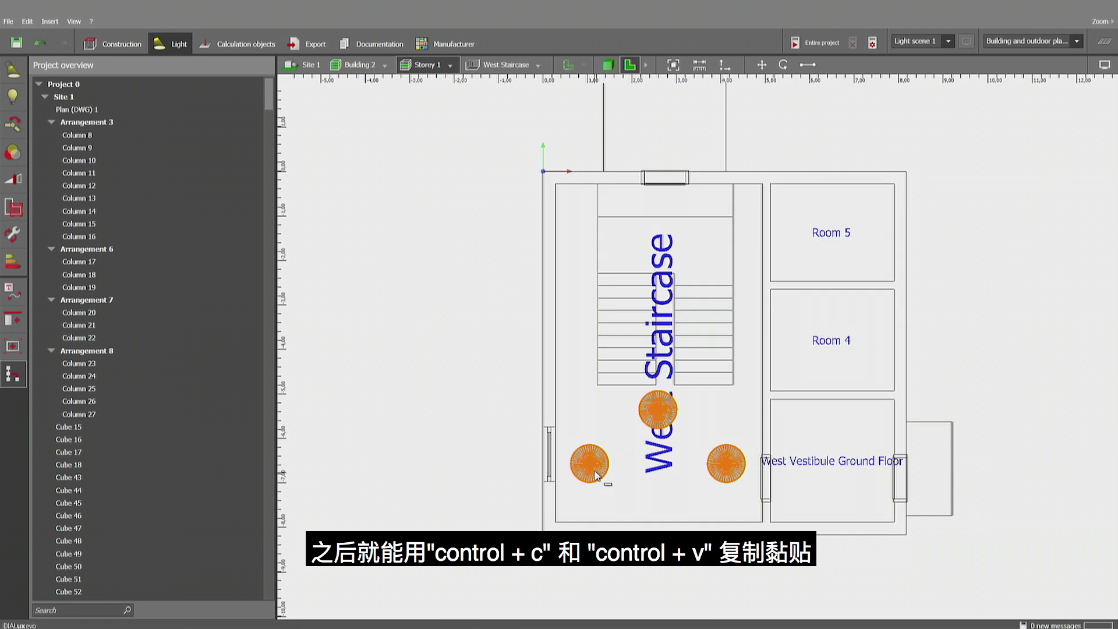
pyautogui.hotkey('ctrl', 'c')
pyautogui.hotkey('ctrl', 'v')
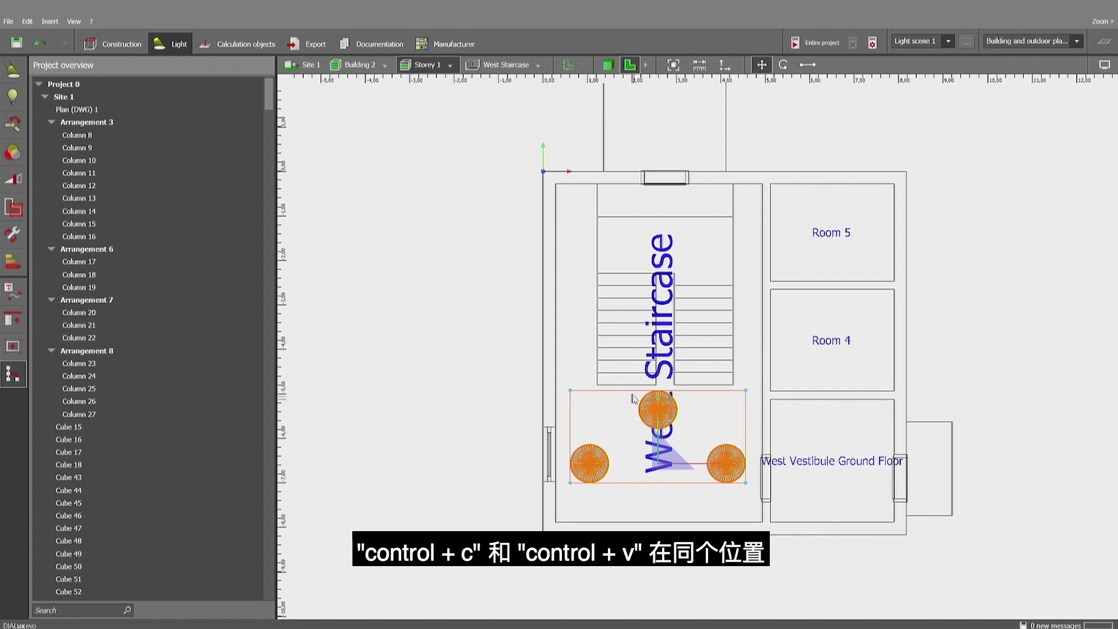
pyautogui.click(356, 64)
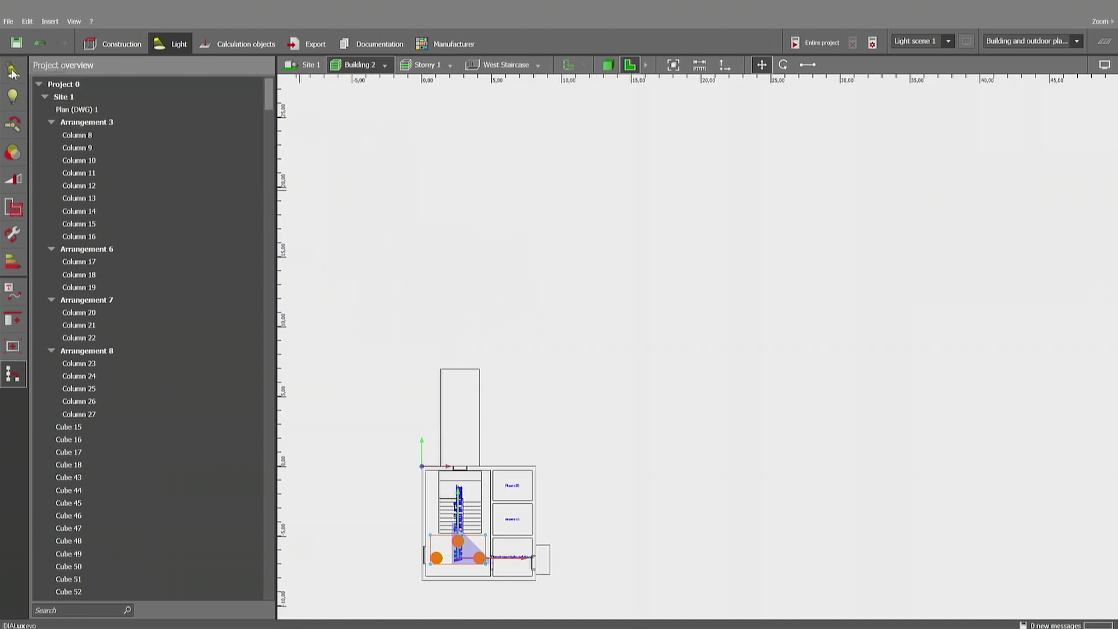
# Switch to a side elevation and lift the copied luminaires to the next storey's ceiling.
pyautogui.click(646, 64)
pyautogui.click(682, 67)
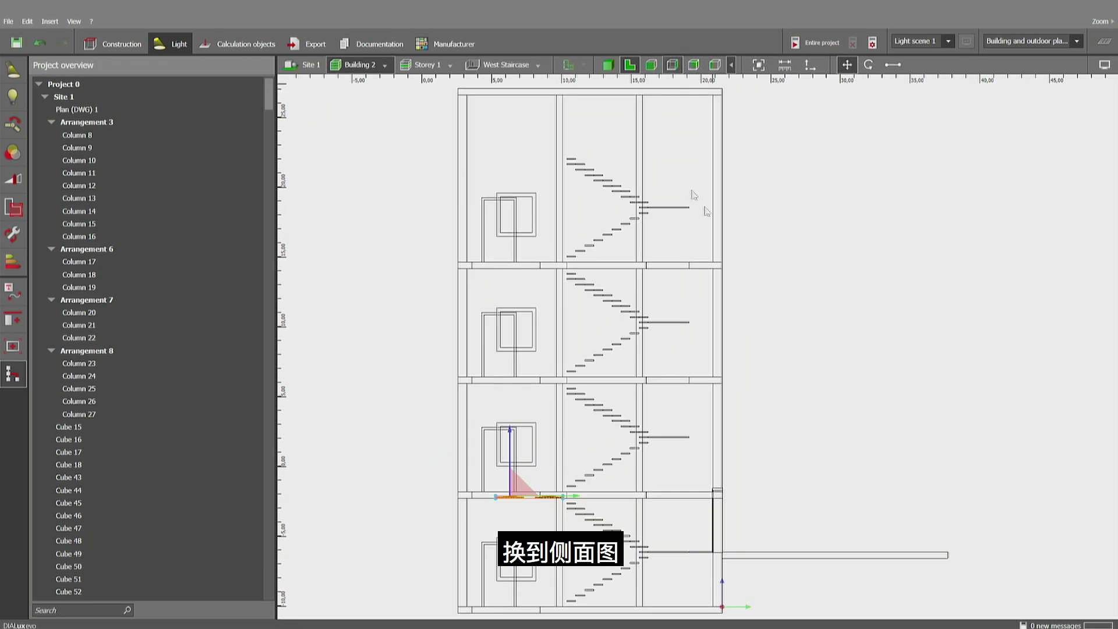
pyautogui.scroll(3, 535, 441)
pyautogui.scroll(2, 536, 441)
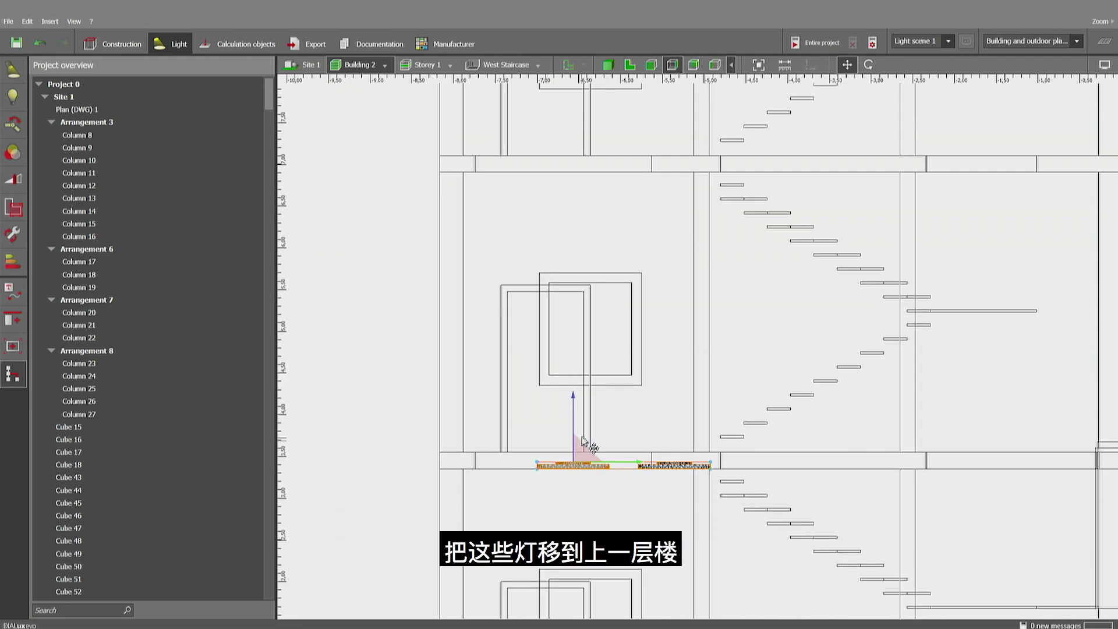
pyautogui.moveTo(573, 416); pyautogui.dragTo(578, 136)
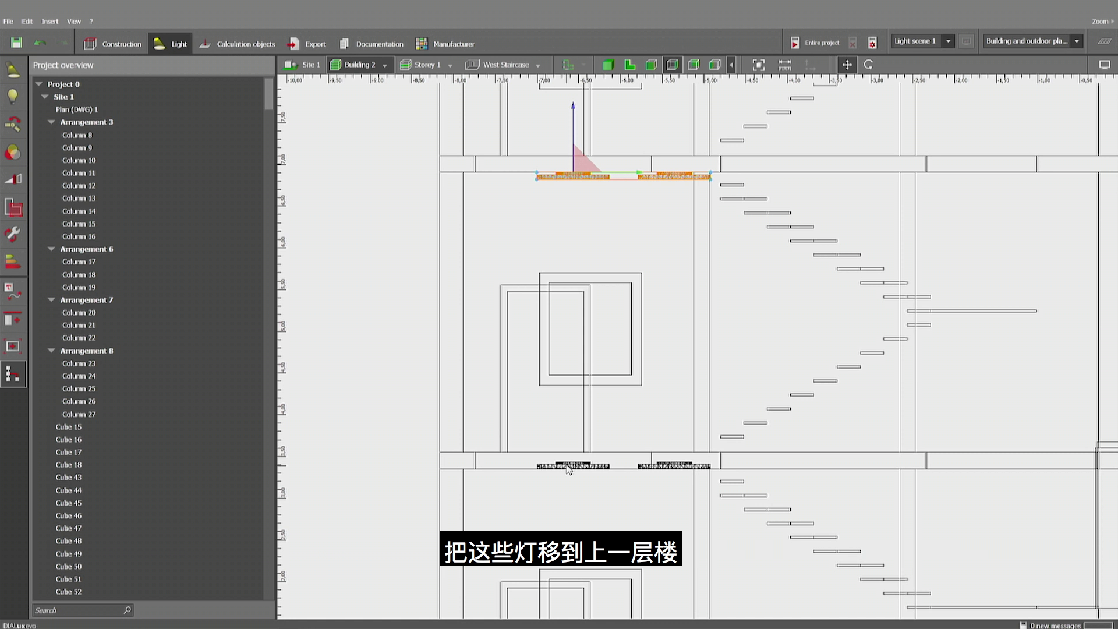
# Nudge the lower luminaire pair just below the slab, then select the upper pair.
pyautogui.click(568, 467)
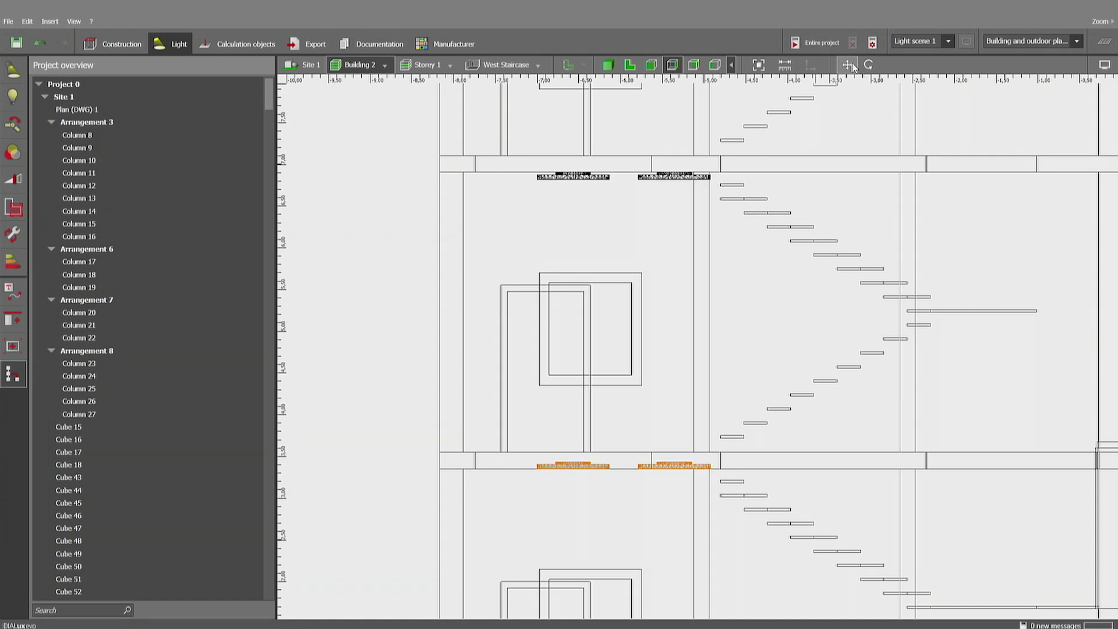
pyautogui.moveTo(571, 407); pyautogui.dragTo(572, 420)
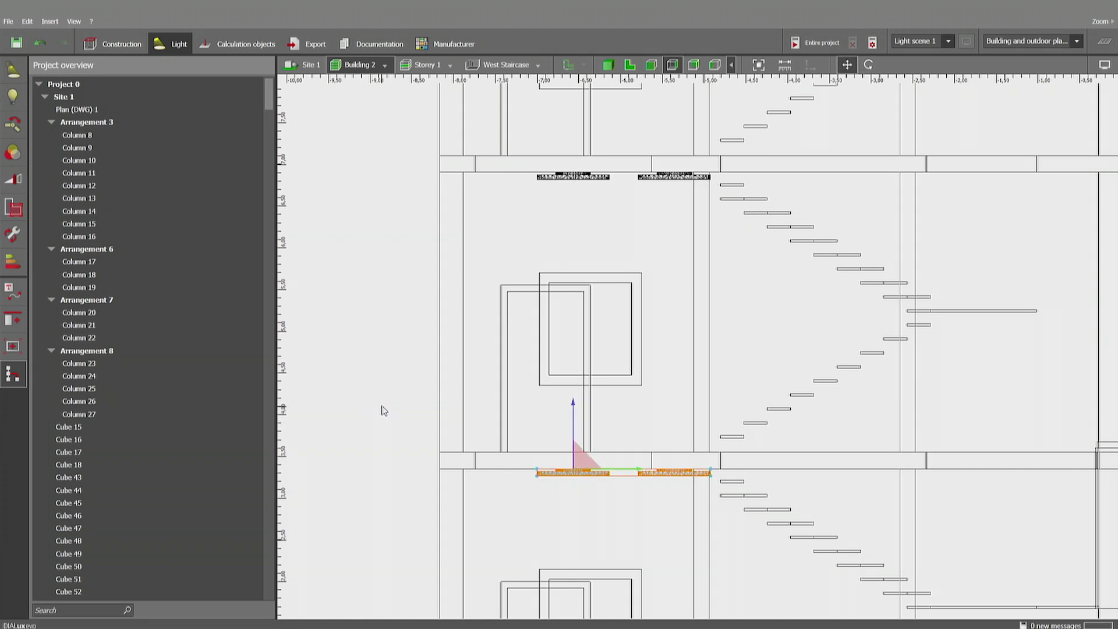
pyautogui.click(578, 185)
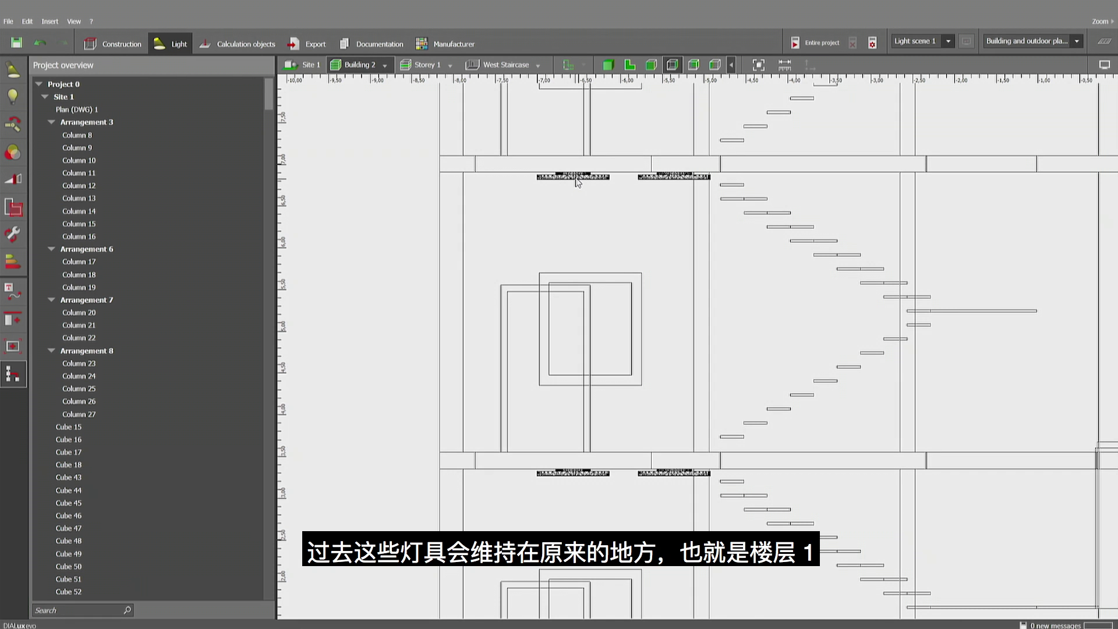
pyautogui.click(578, 181)
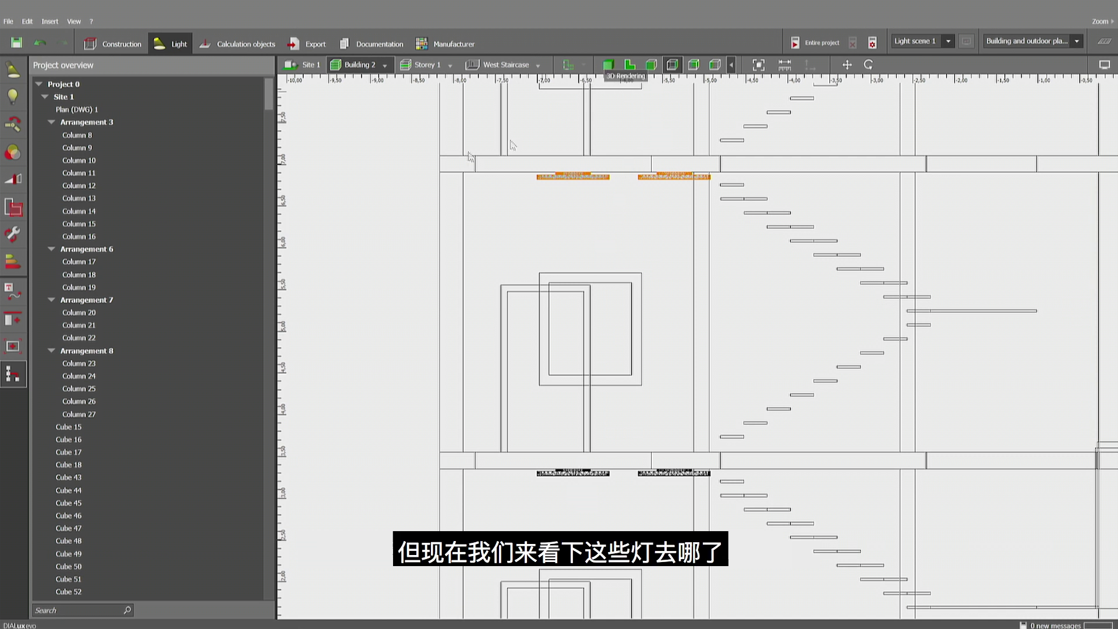
# Check the lifted luminaires' maintenance factors: space West 1st Floor, MF 0.80.
pyautogui.click(9, 213)
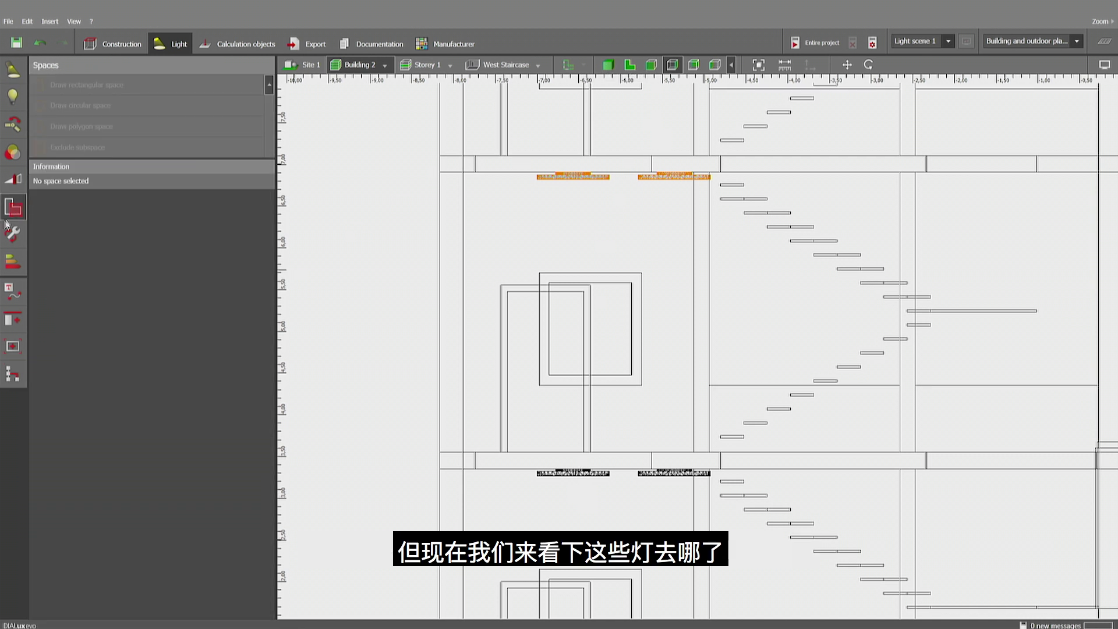
pyautogui.click(13, 233)
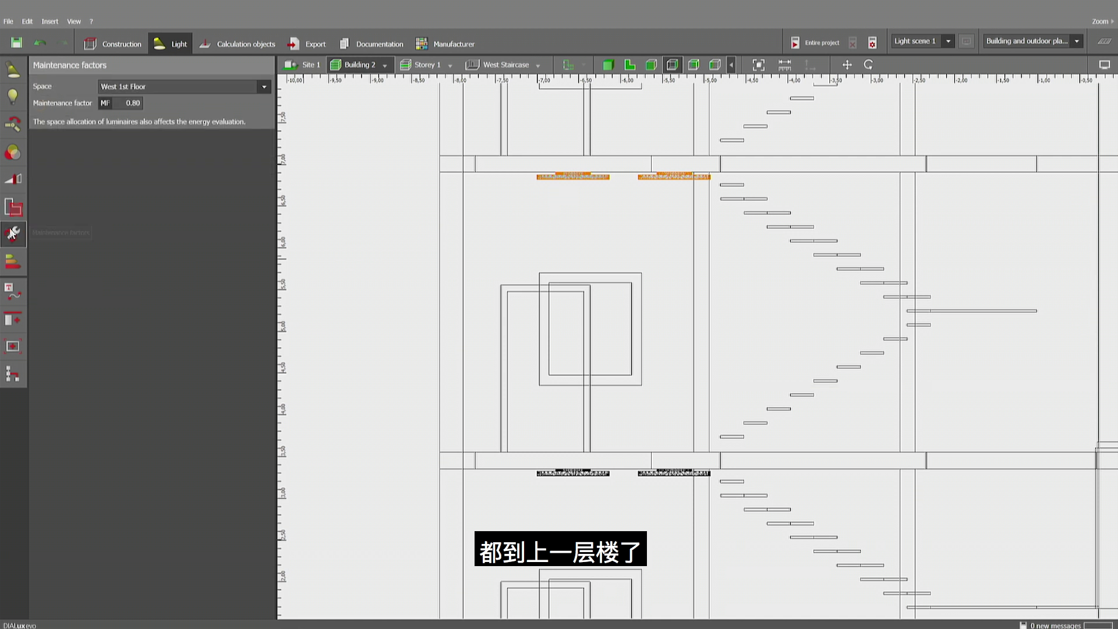
pyautogui.click(204, 88)
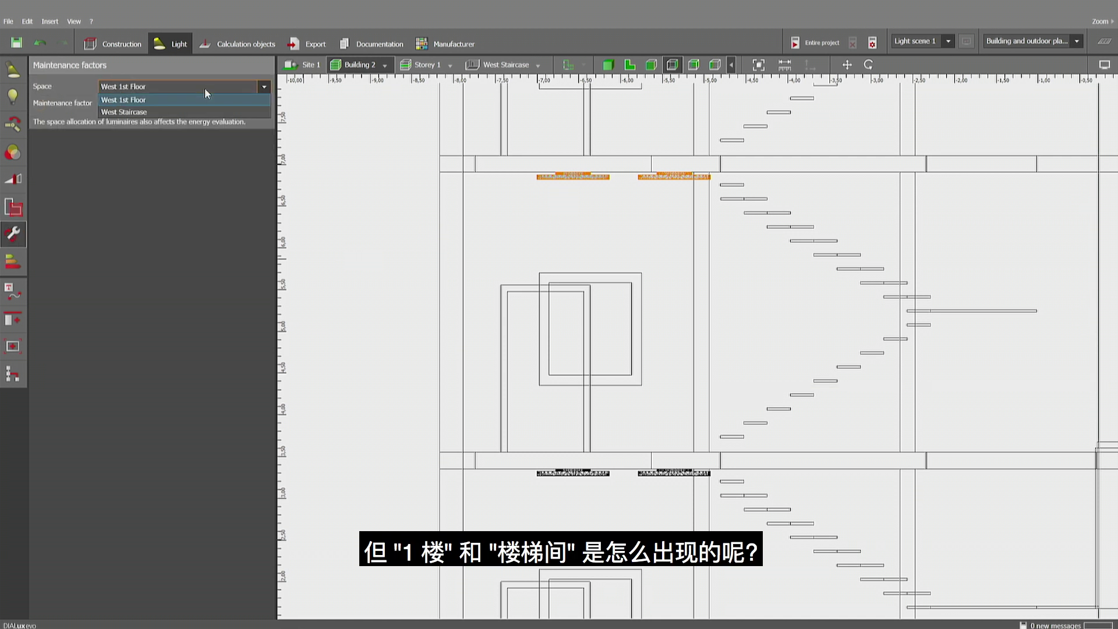
pyautogui.click(406, 237)
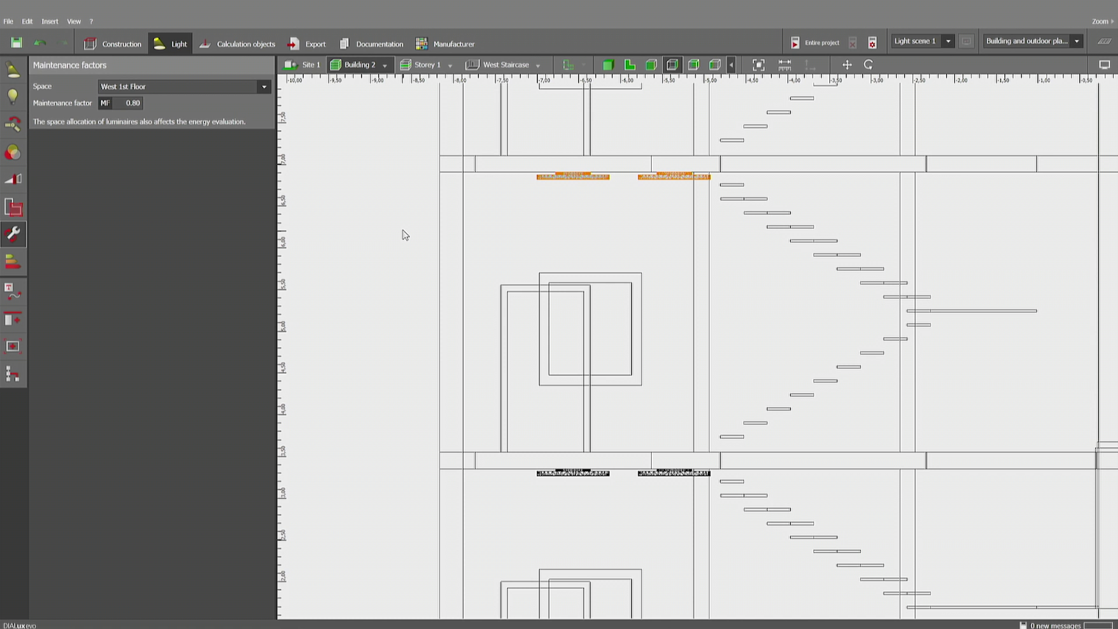
# Show Storey 1 of the west building zoomed in the 3D view, then open Construction's Spaces tools.
pyautogui.click(607, 65)
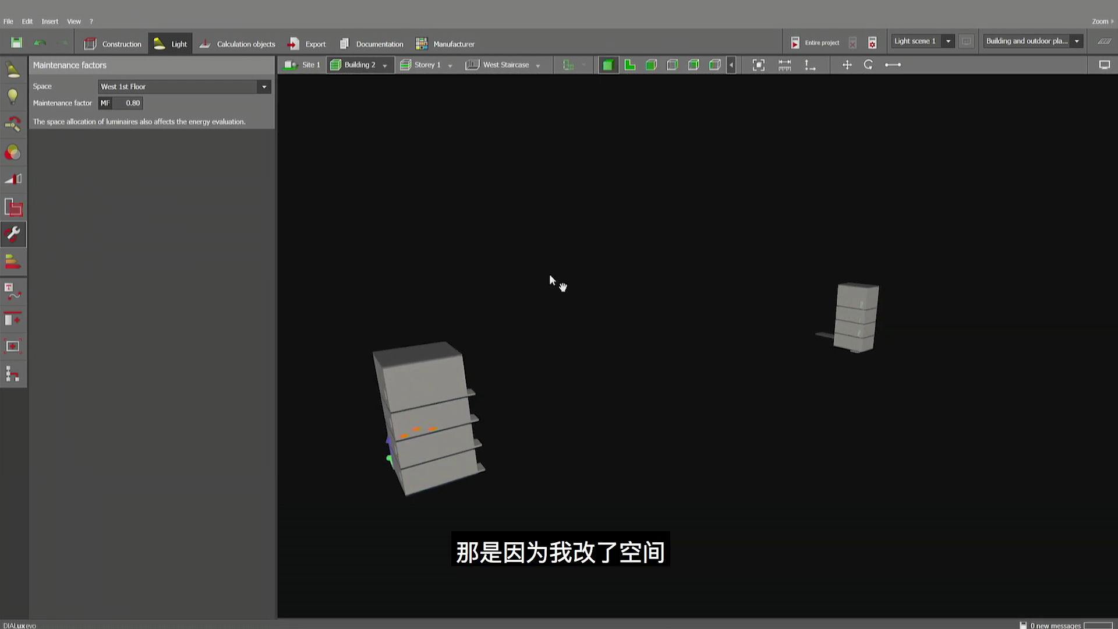
pyautogui.moveTo(557, 285); pyautogui.dragTo(618, 279, button='middle')
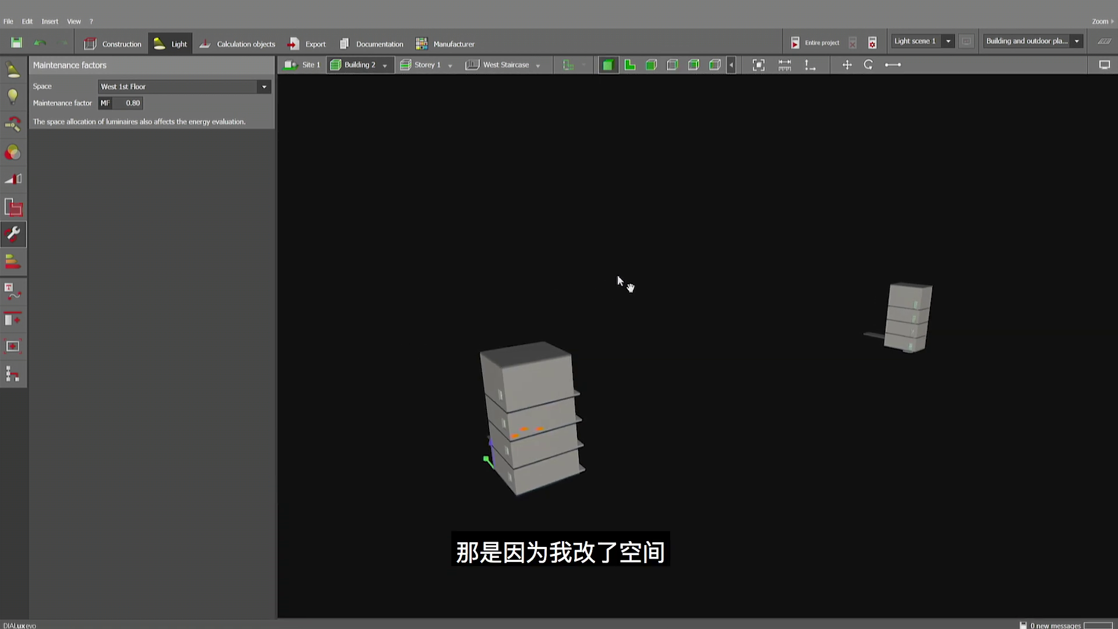
pyautogui.click(435, 68)
pyautogui.moveTo(543, 325); pyautogui.dragTo(499, 407, button='right')
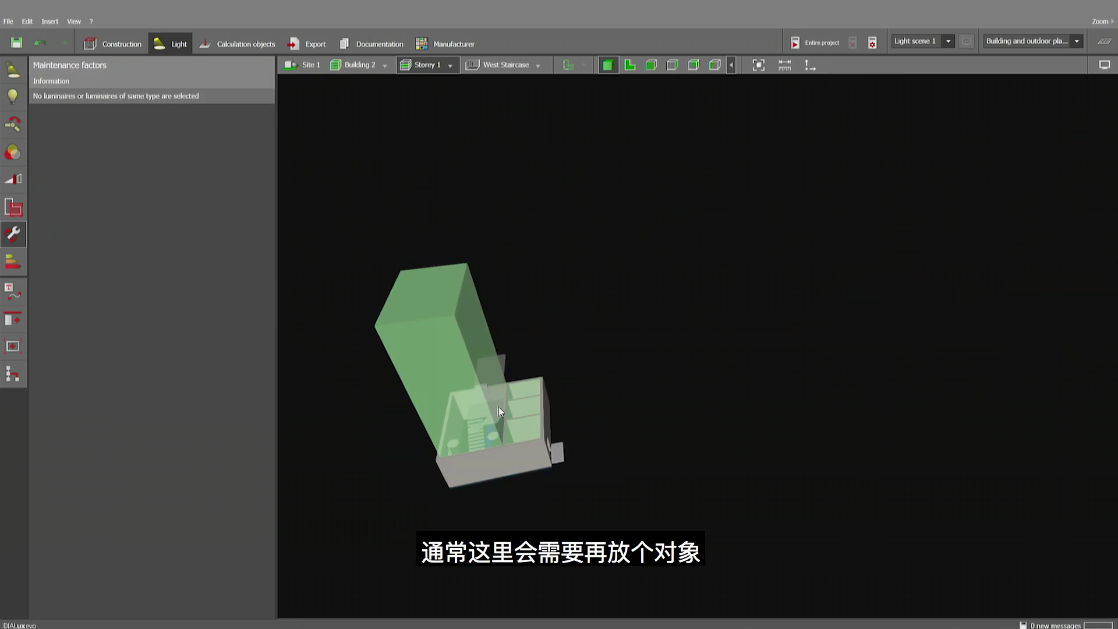
pyautogui.scroll(5, 499, 406)
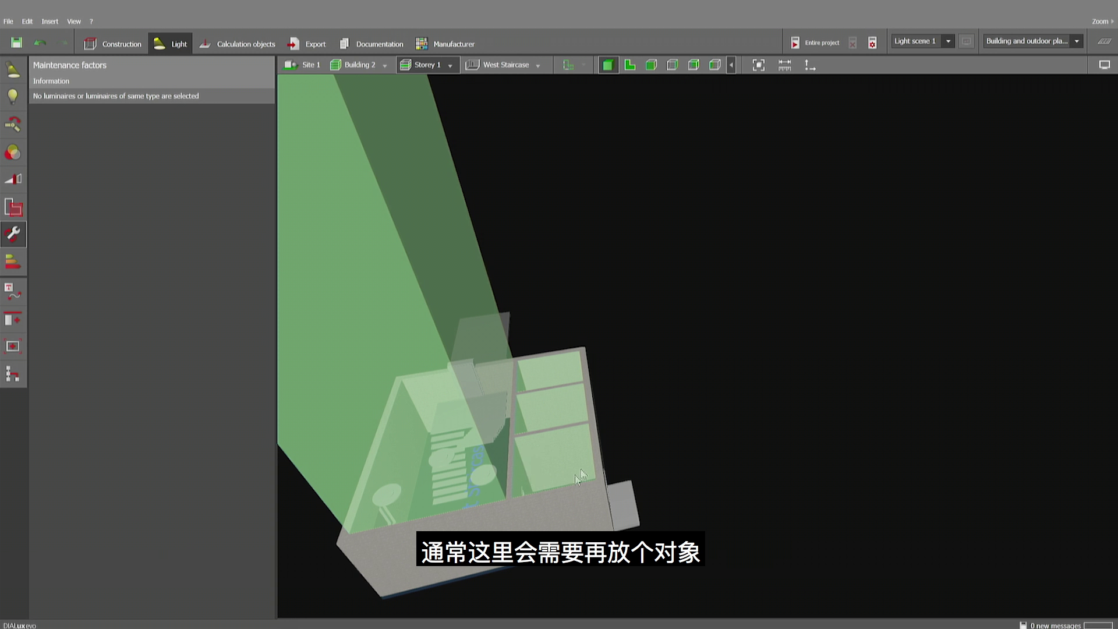
pyautogui.click(113, 44)
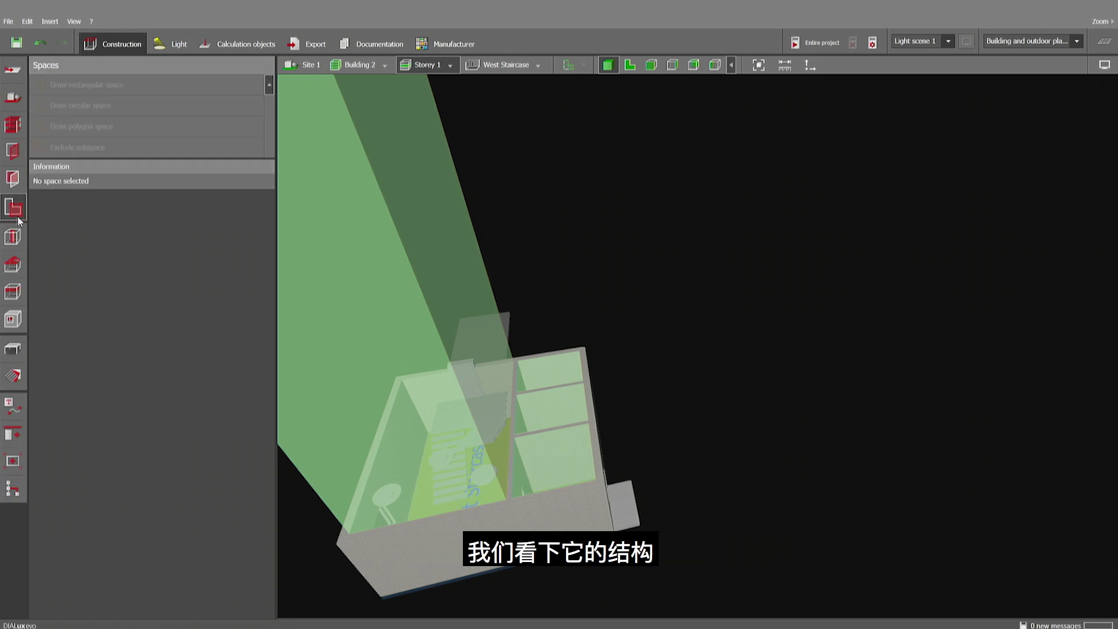
# Compare the West Vestibule Ground Floor and West Staircase spaces, ending on the 15.840 m-high staircase.
pyautogui.click(575, 459)
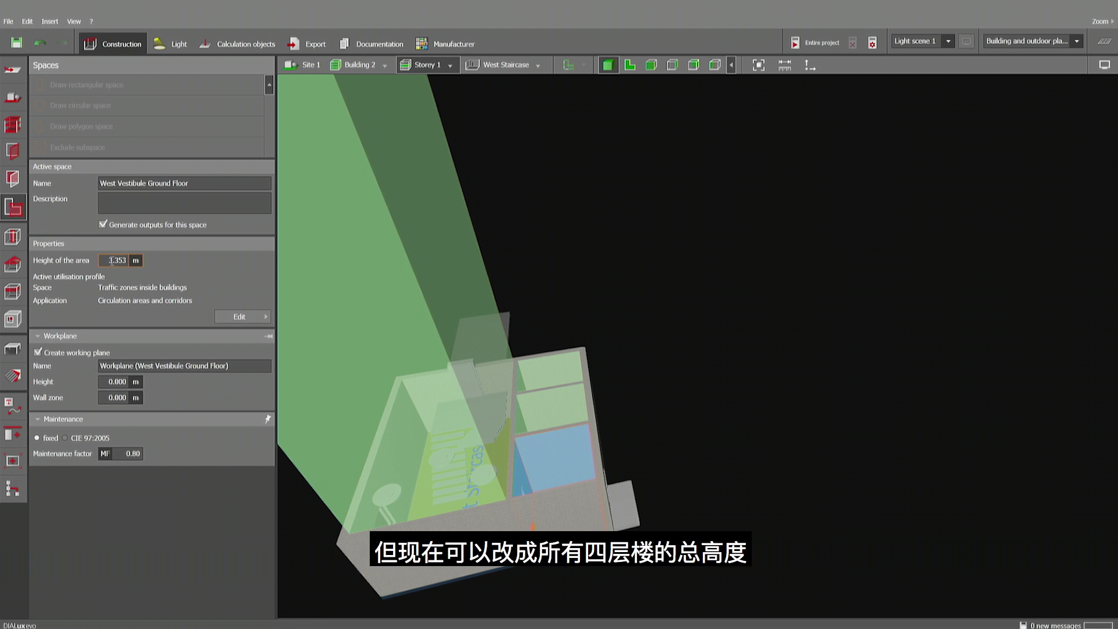
pyautogui.click(424, 292)
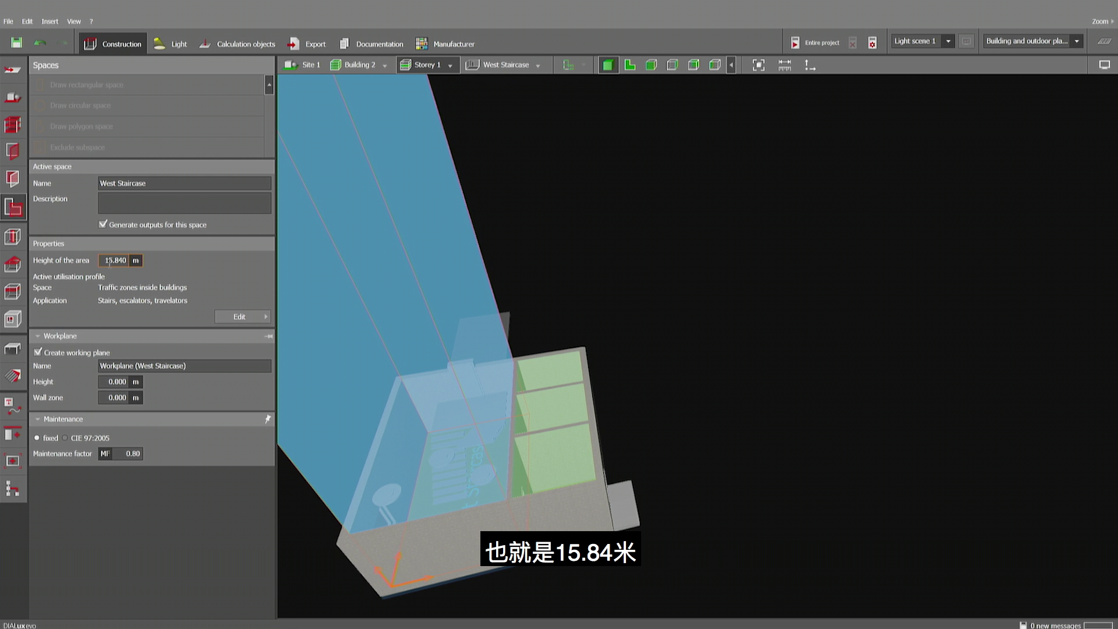
pyautogui.click(567, 463)
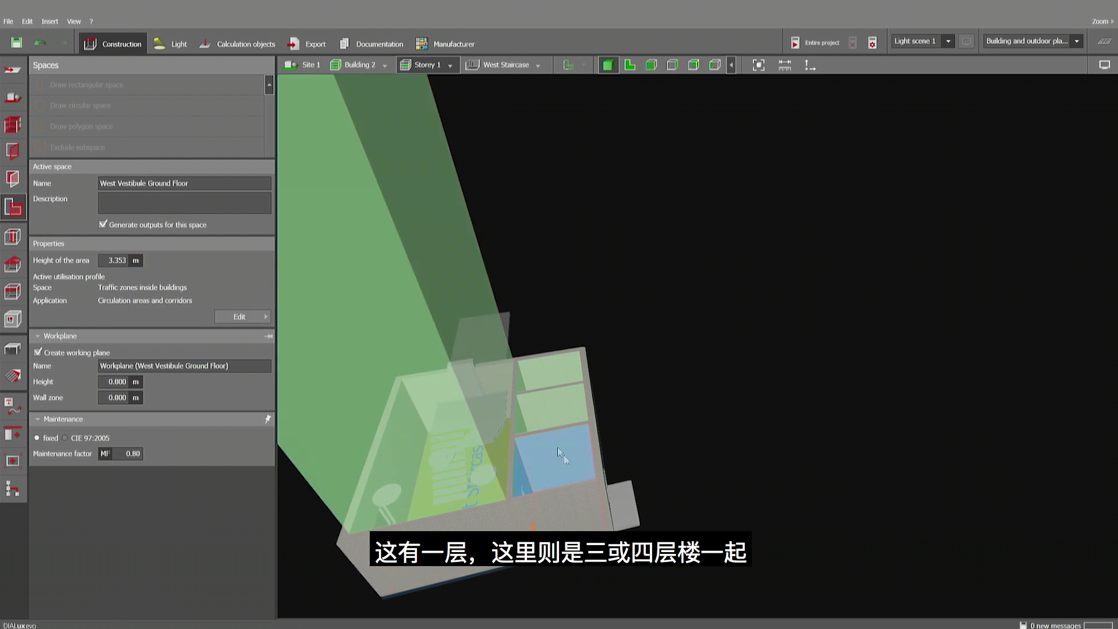
pyautogui.click(424, 328)
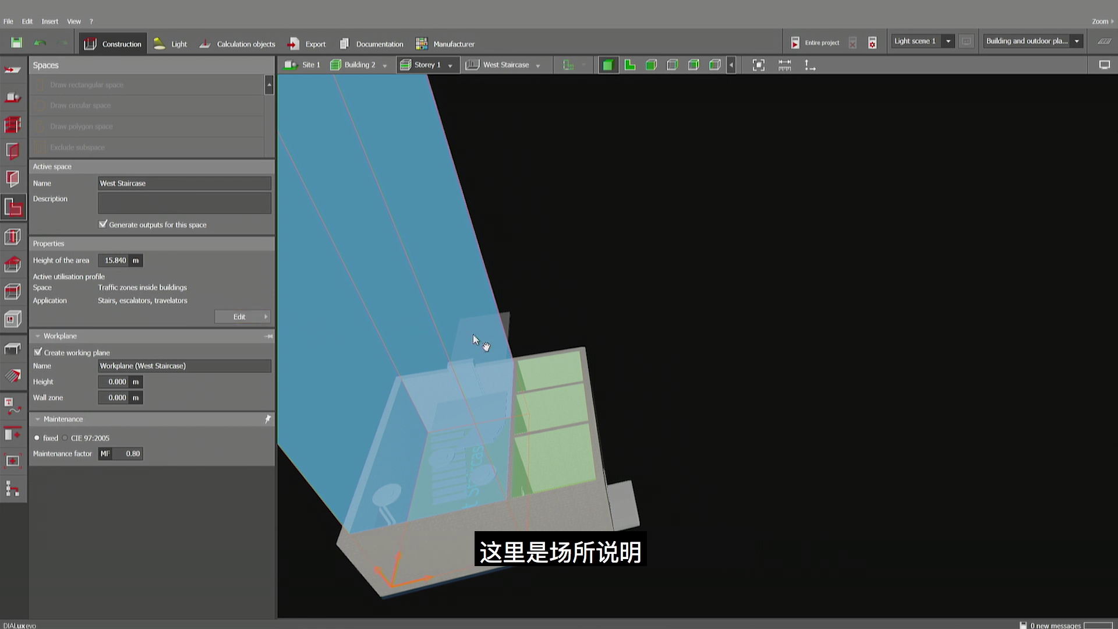
pyautogui.moveTo(474, 337); pyautogui.dragTo(519, 323, button='middle')
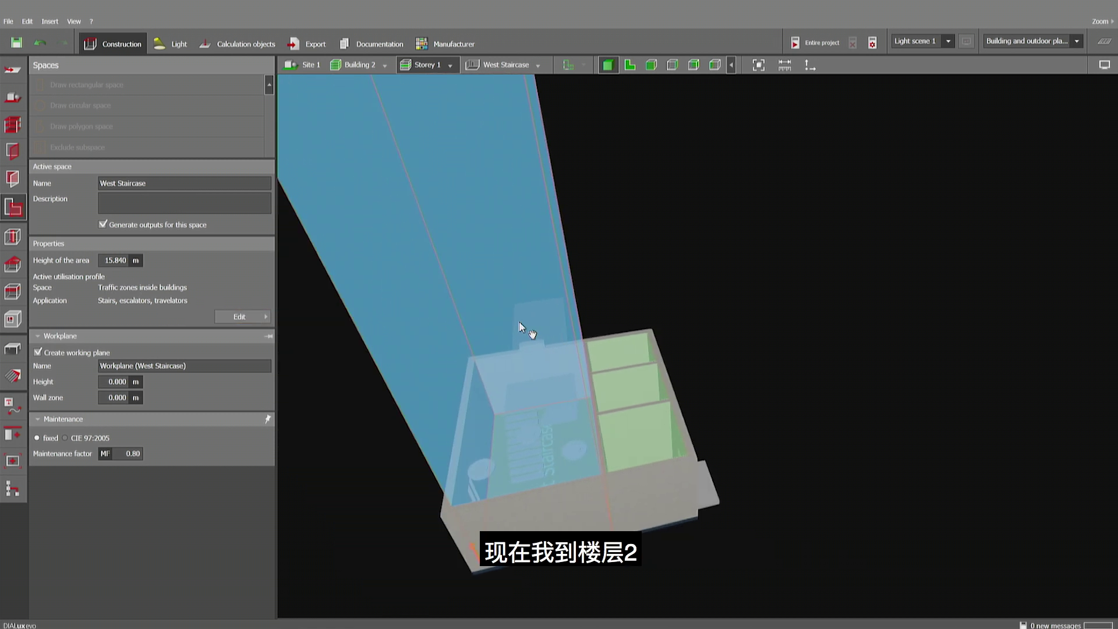
# Switch to Storey 2 and zoom in on the West 1st Floor stairwell and its luminaires.
pyautogui.click(452, 65)
pyautogui.click(473, 109)
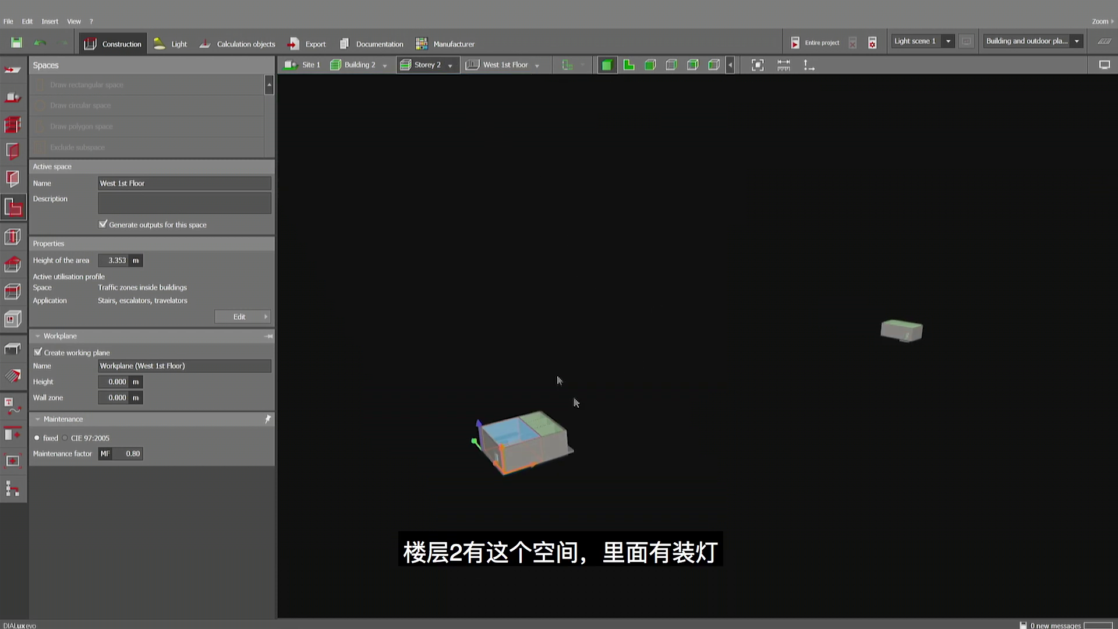
pyautogui.scroll(3, 479, 492)
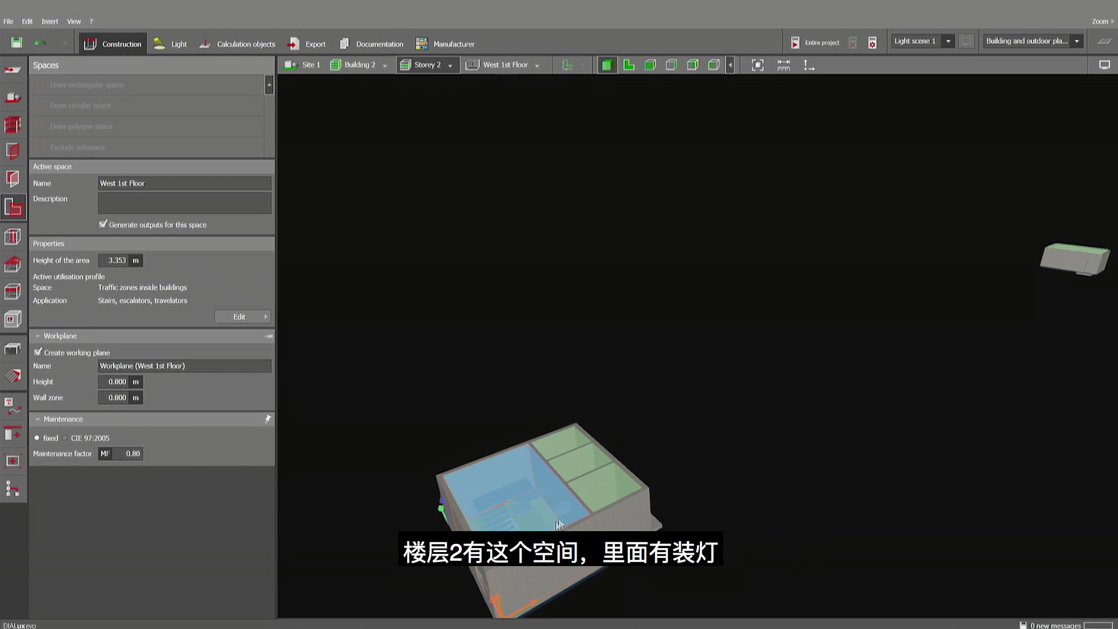
pyautogui.scroll(3, 560, 525)
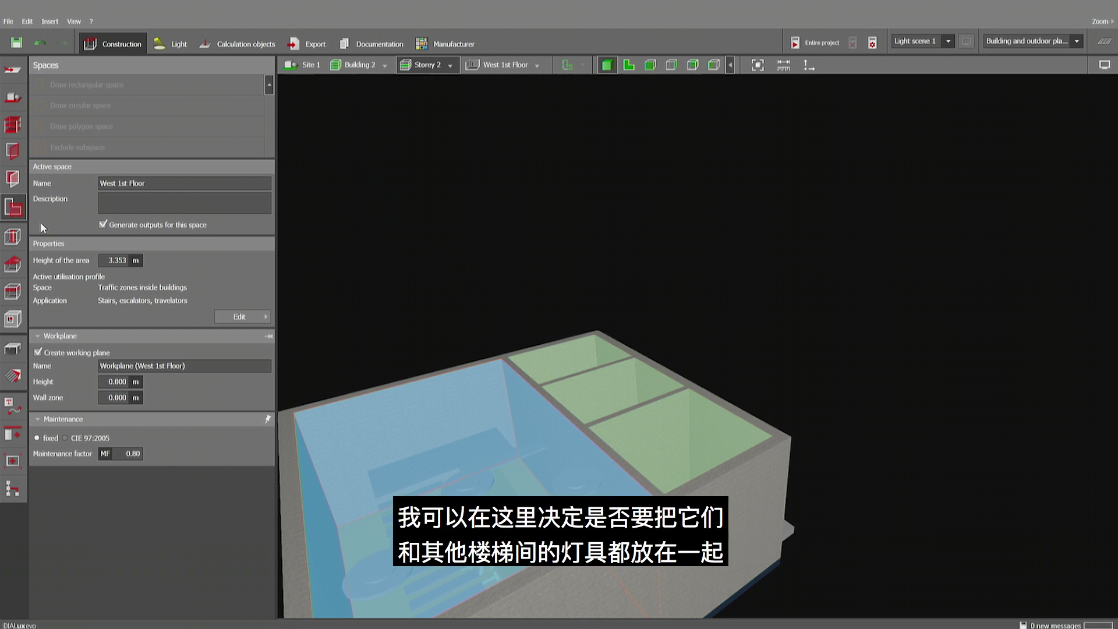
# Set the Storey 2 stairwell luminaires' space to West Staircase, then open Documentation.
pyautogui.click(175, 44)
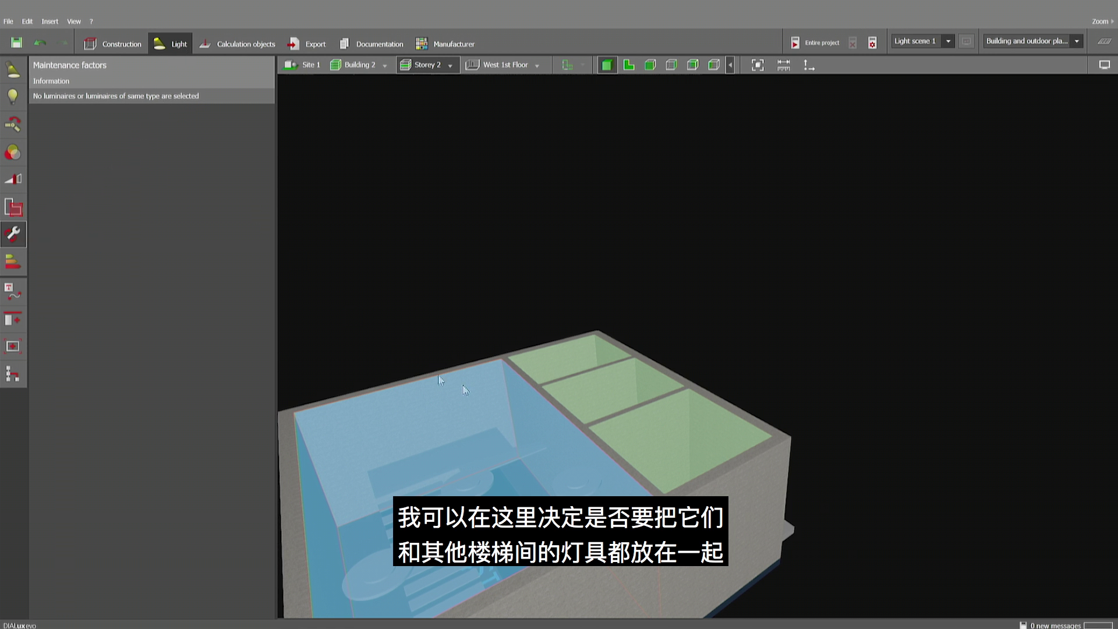
pyautogui.click(484, 489)
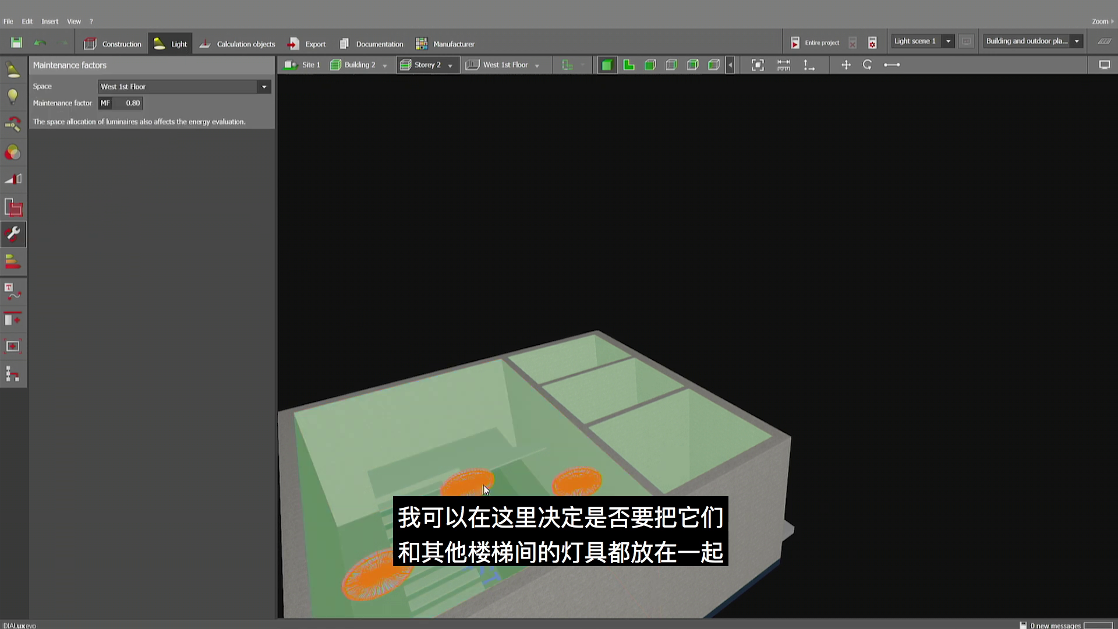
pyautogui.click(222, 86)
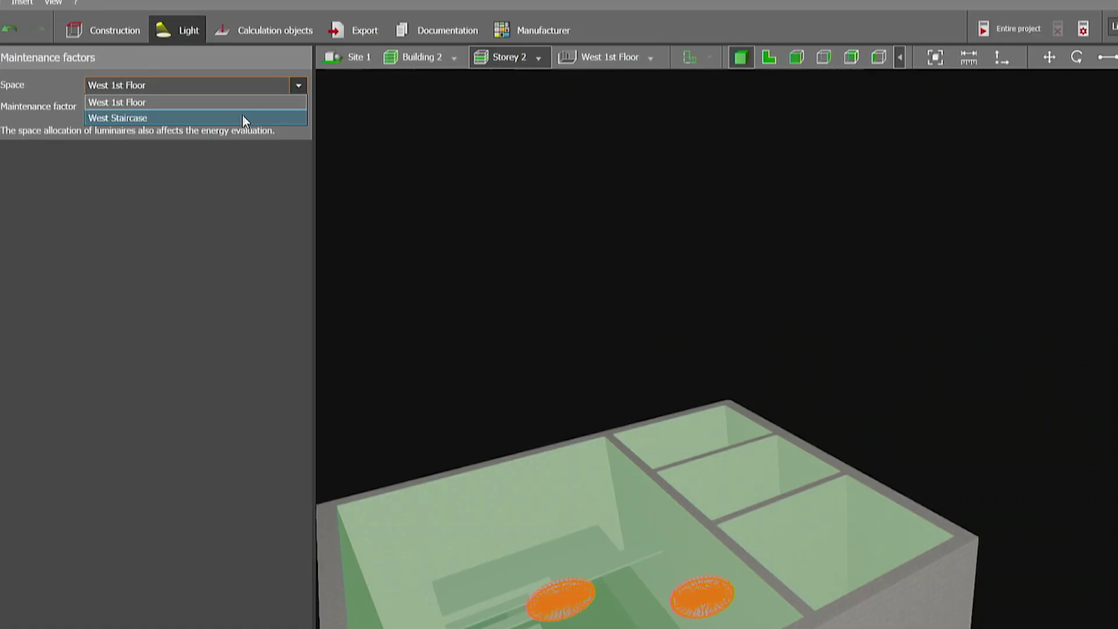
pyautogui.click(220, 112)
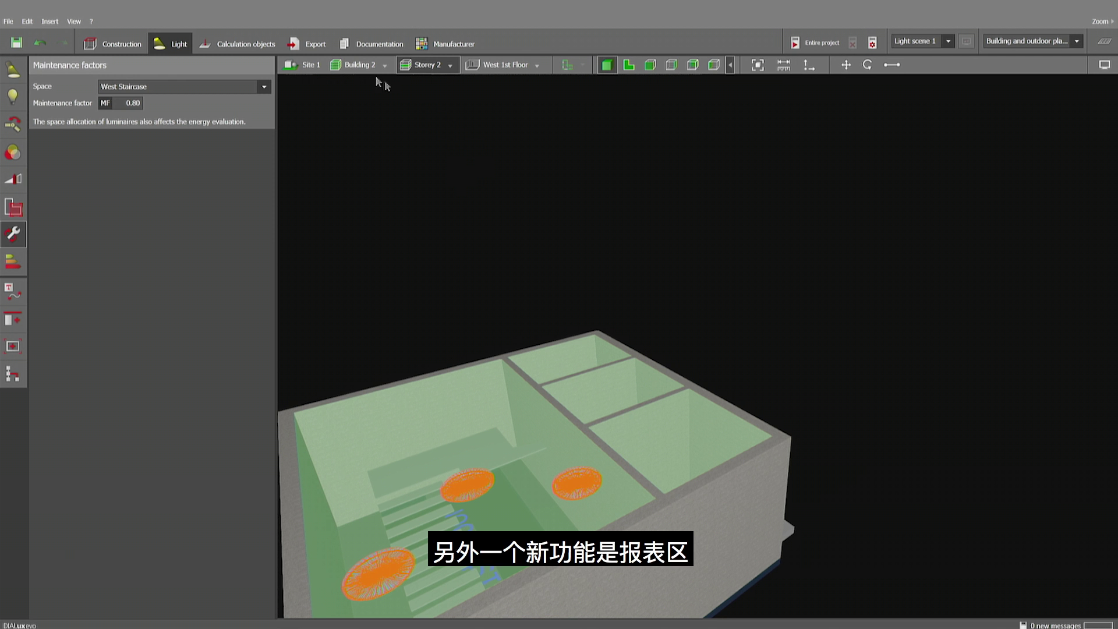
pyautogui.click(396, 44)
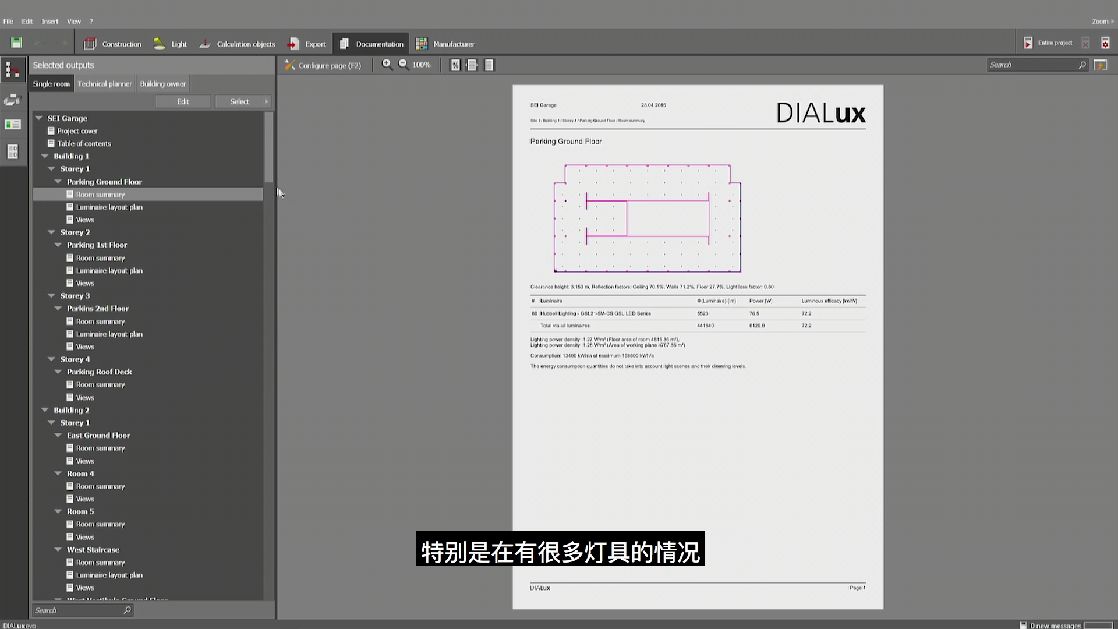
# Select the Parking Ground Floor Views page and open its Configure page (F2) settings.
pyautogui.click(101, 220)
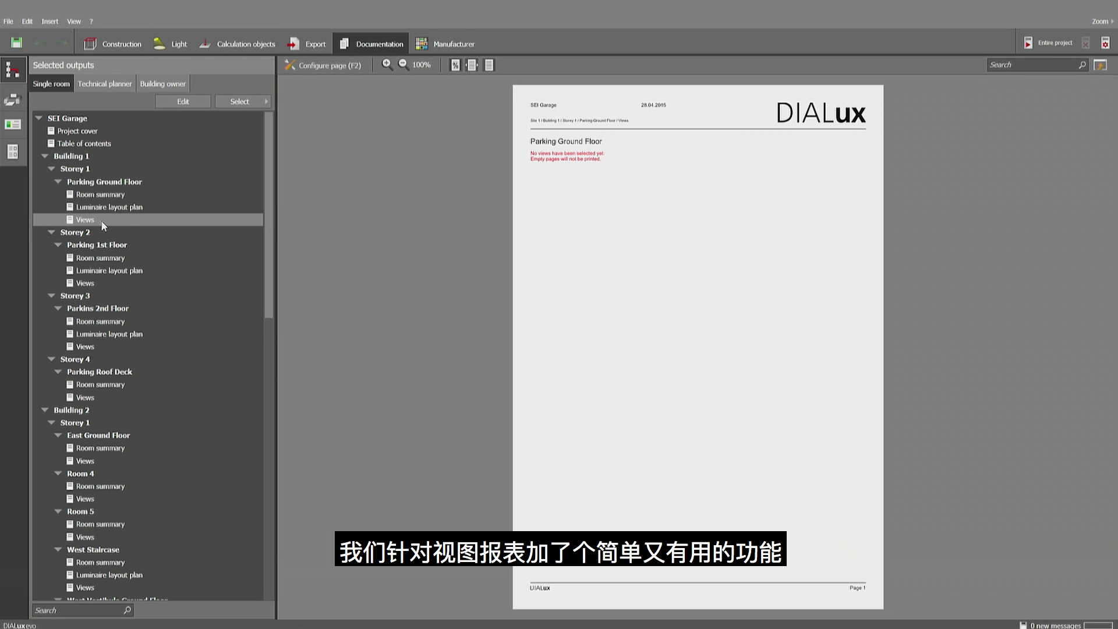
pyautogui.click(326, 66)
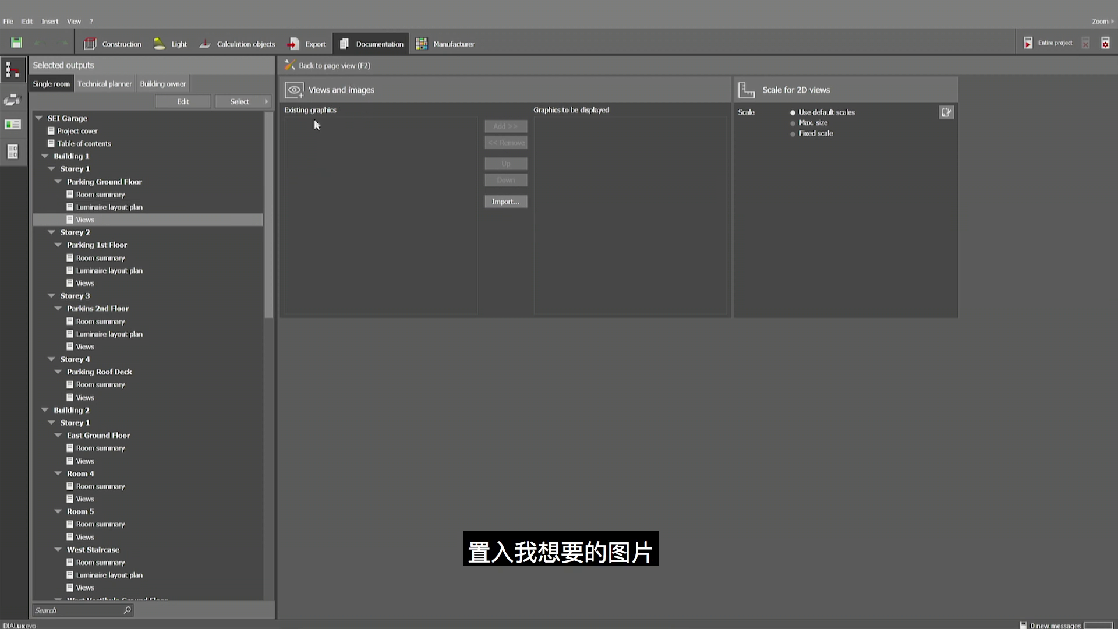
pyautogui.click(506, 202)
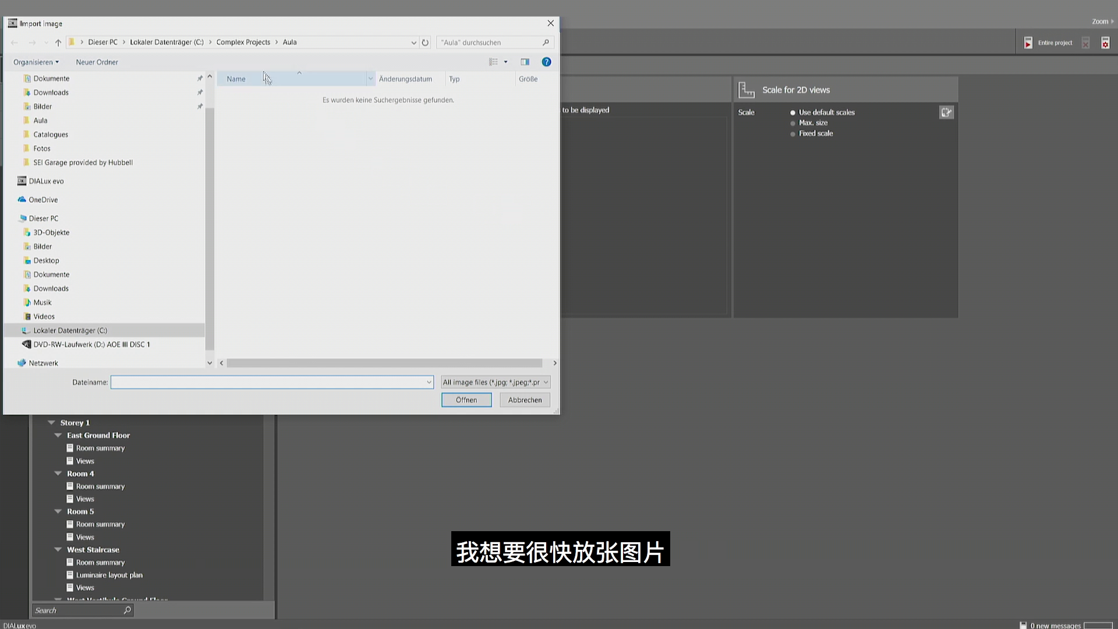
pyautogui.click(253, 42)
pyautogui.scroll(-4, 296, 275)
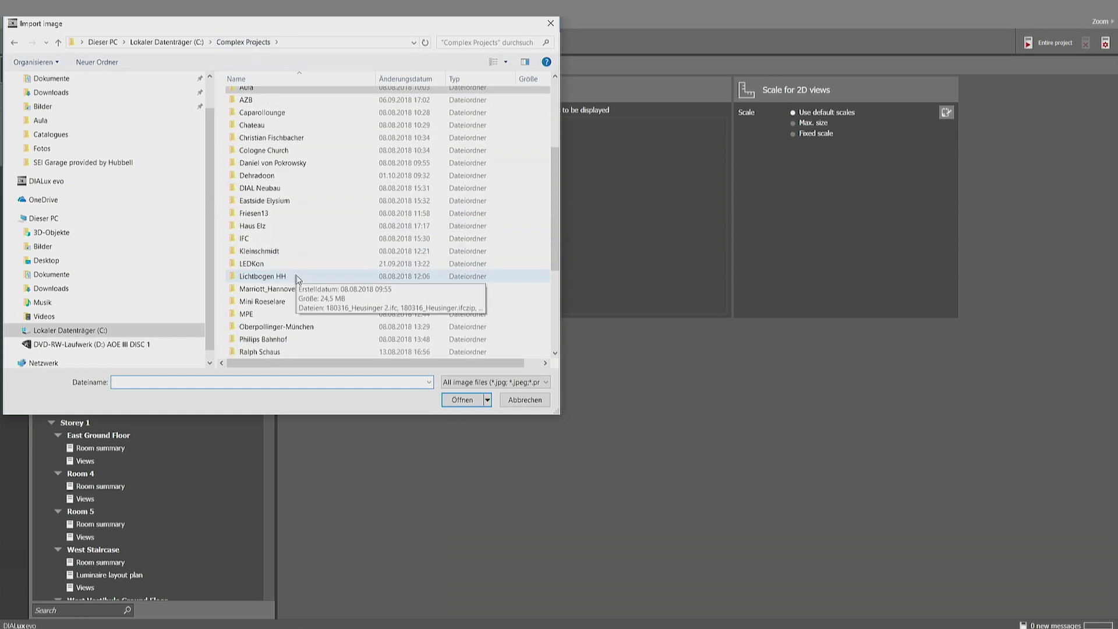
pyautogui.scroll(-5, 291, 286)
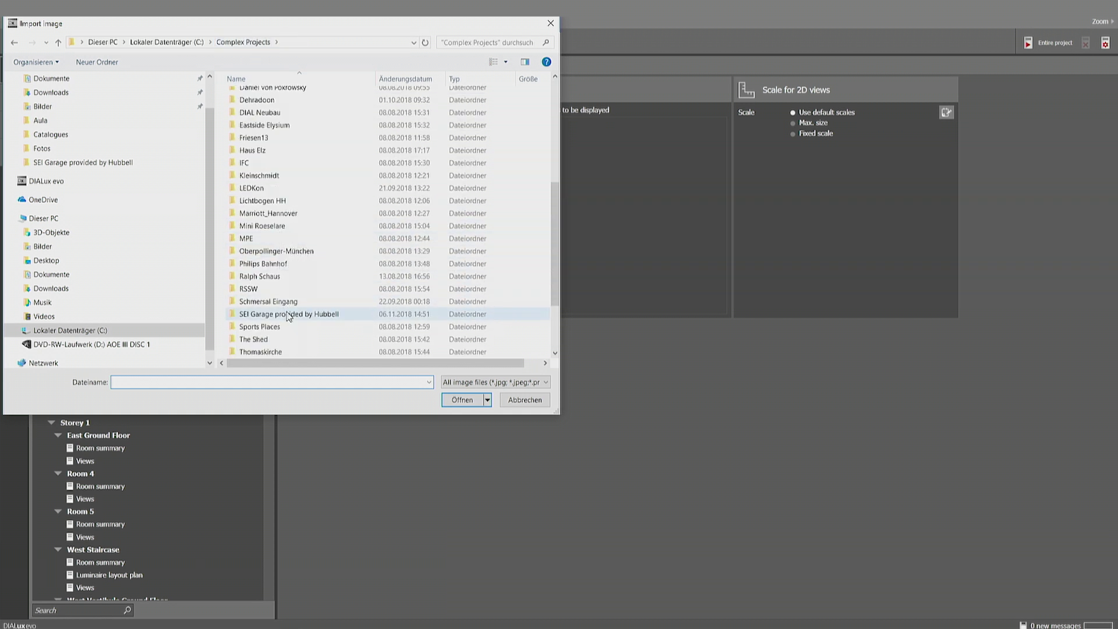
pyautogui.doubleClick(289, 314)
pyautogui.click(255, 116)
pyautogui.click(460, 400)
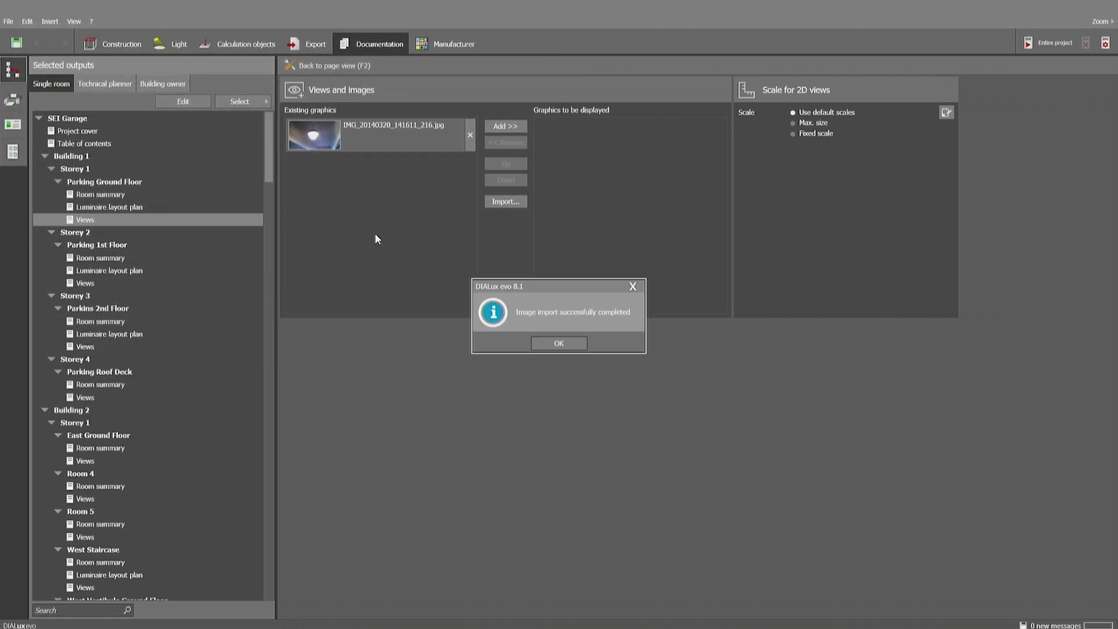
pyautogui.click(580, 346)
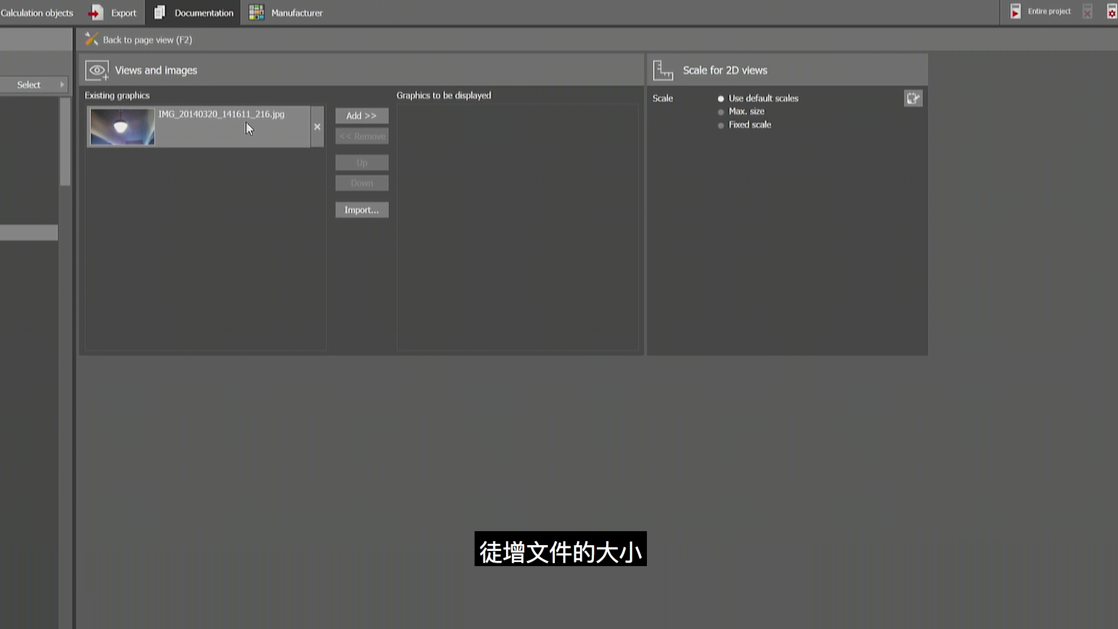
pyautogui.click(319, 128)
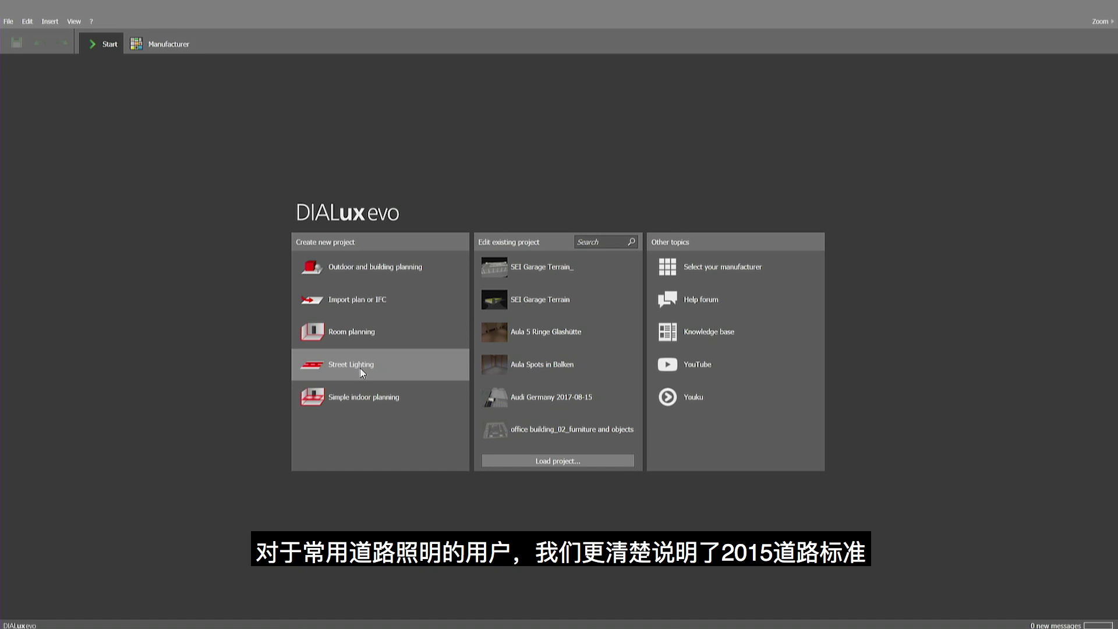
# Create a Street Lighting project and add a road luminaire arrangement using Nyhavn Park Post.
pyautogui.click(360, 366)
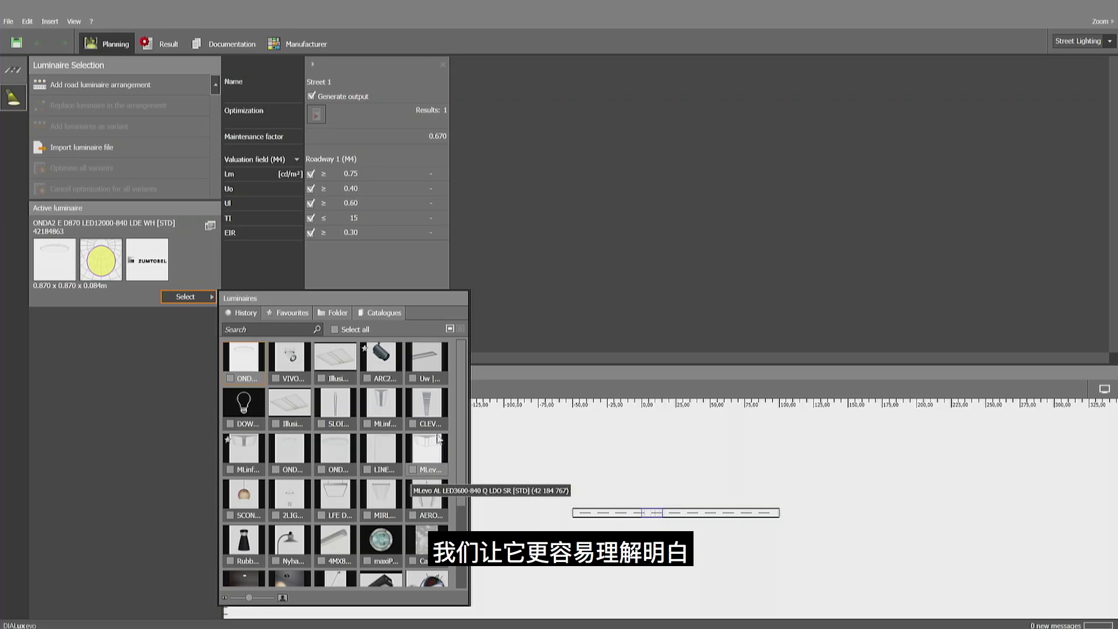
pyautogui.scroll(-3, 298, 410)
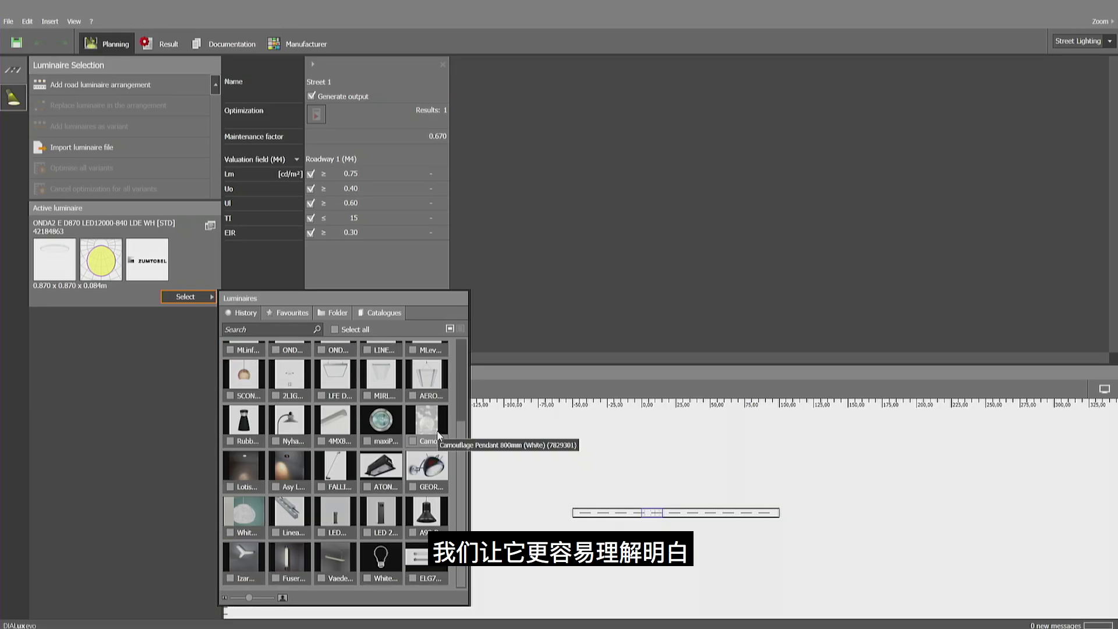
pyautogui.doubleClick(299, 410)
pyautogui.click(100, 85)
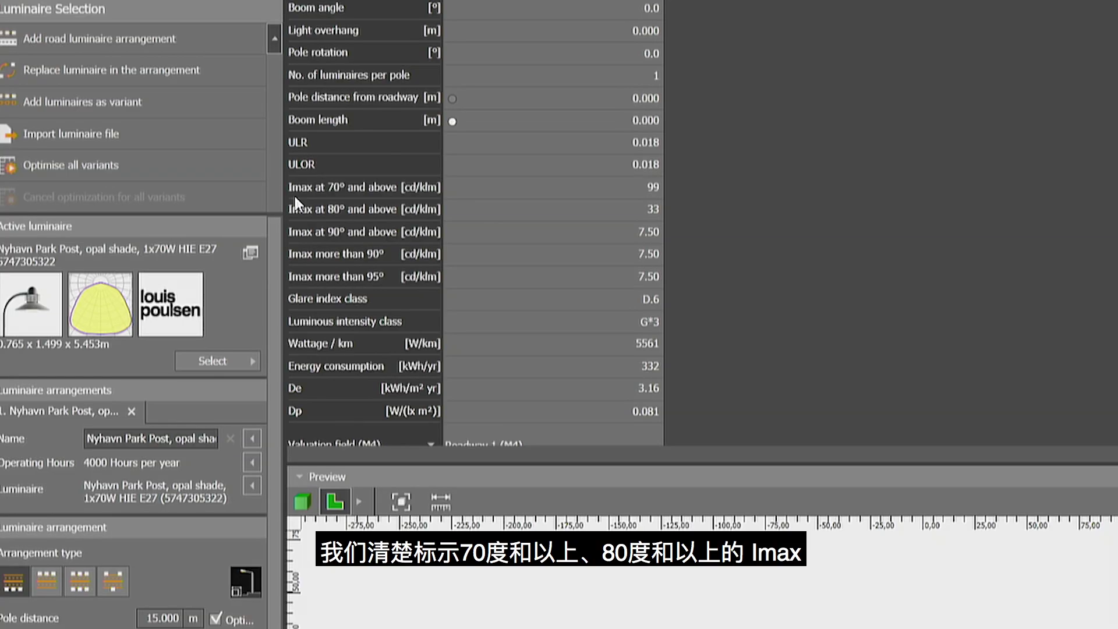